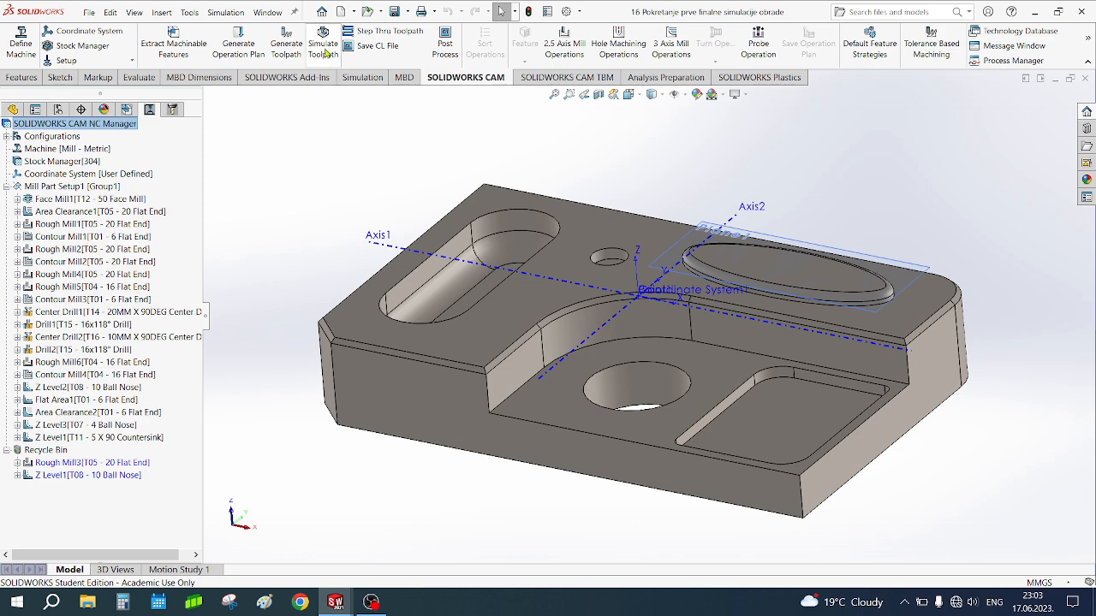
# Open the toolpath simulation and run the Face Mill1 operation with the simulation advancing by Next Toolpath.
pyautogui.click(325, 48)
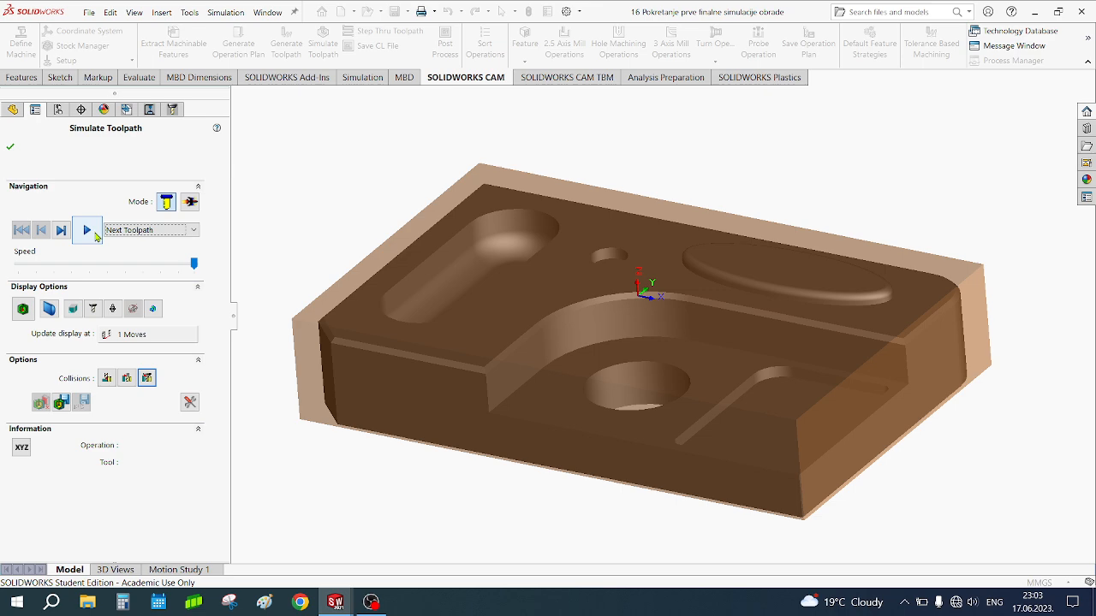
pyautogui.click(92, 233)
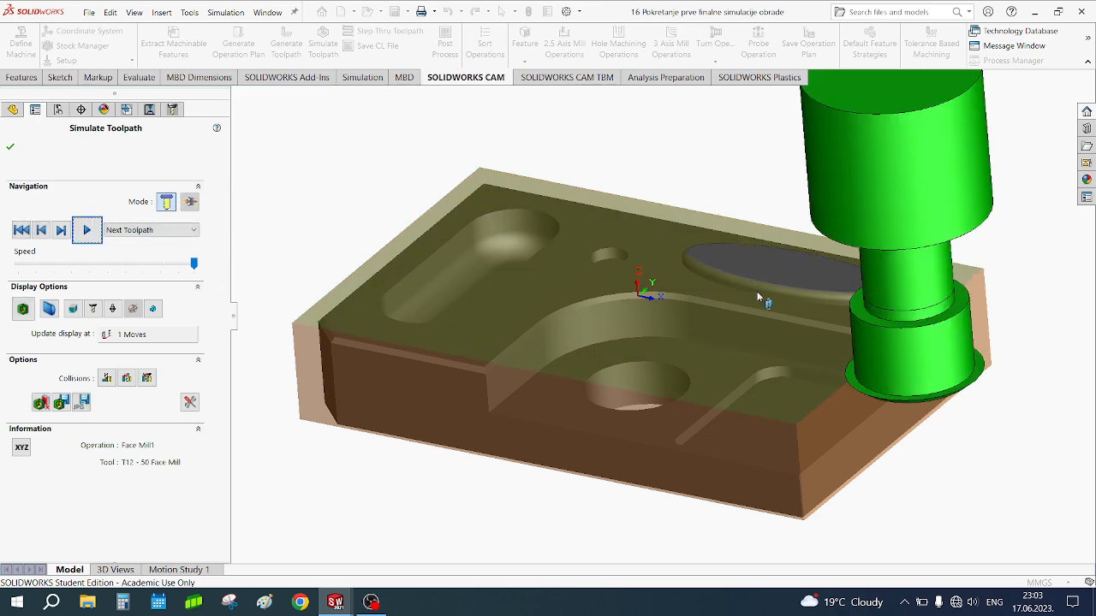
pyautogui.moveTo(757, 291)
pyautogui.mouseDown(button='middle')
pyautogui.moveTo(792, 243)
pyautogui.moveTo(757, 257)
pyautogui.moveTo(769, 286)
pyautogui.mouseUp(button='middle')
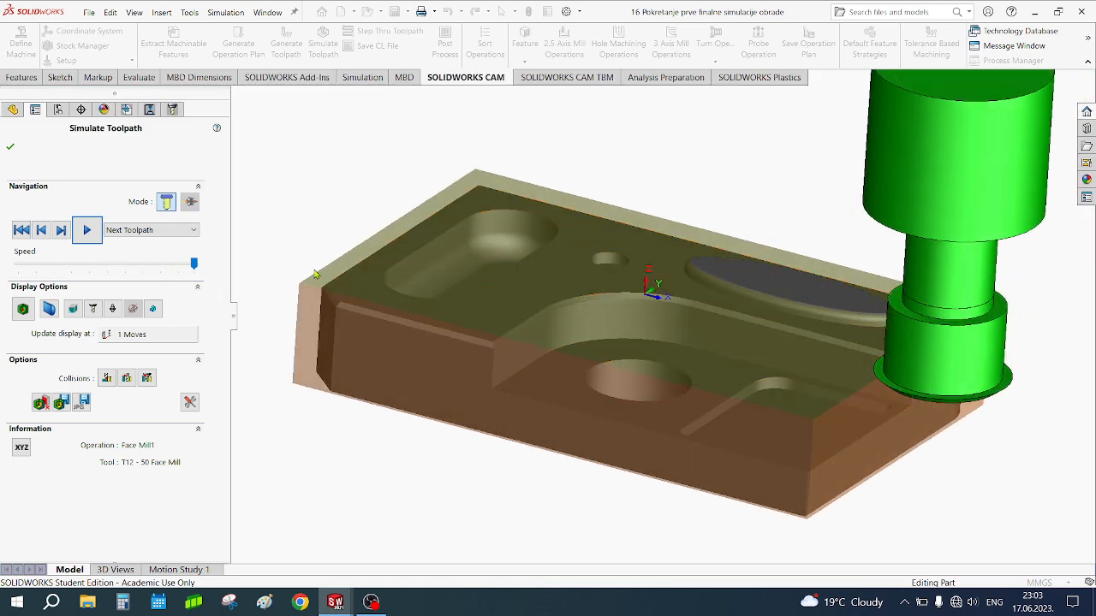
# Simulate the Area Clearance1 operation and examine the stock being roughed from several angles.
pyautogui.click(86, 232)
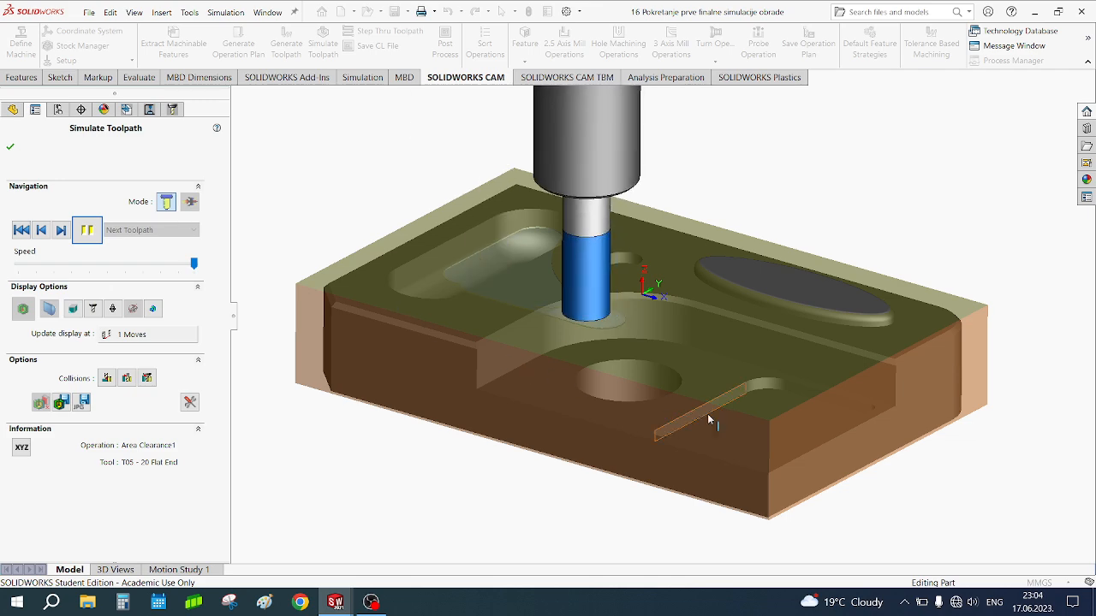
pyautogui.moveTo(708, 417); pyautogui.dragTo(864, 444, button='middle')
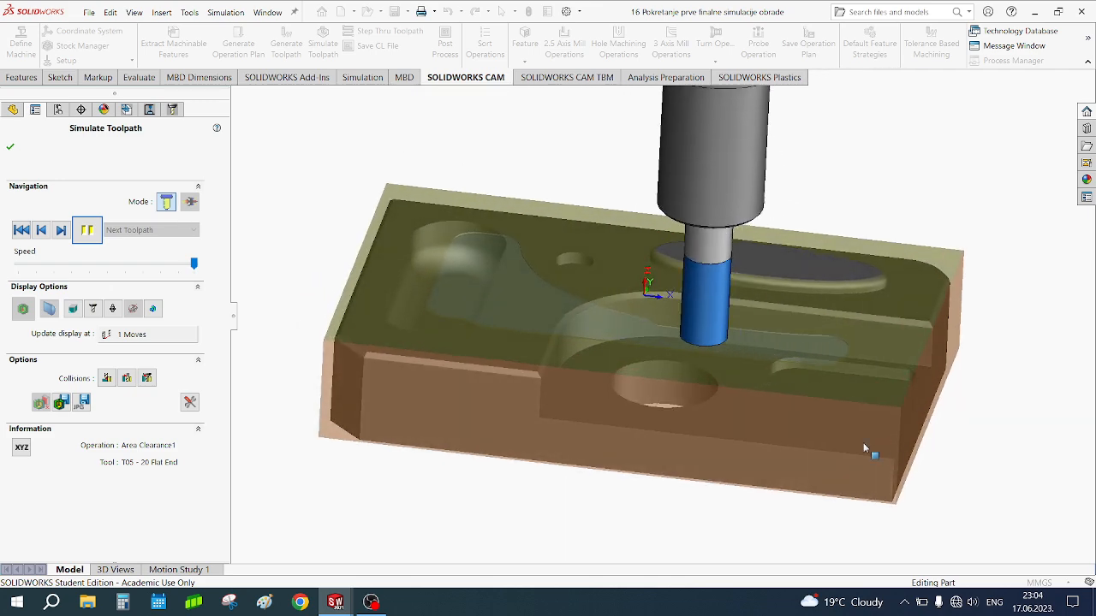
pyautogui.moveTo(548, 371); pyautogui.dragTo(525, 392, button='middle')
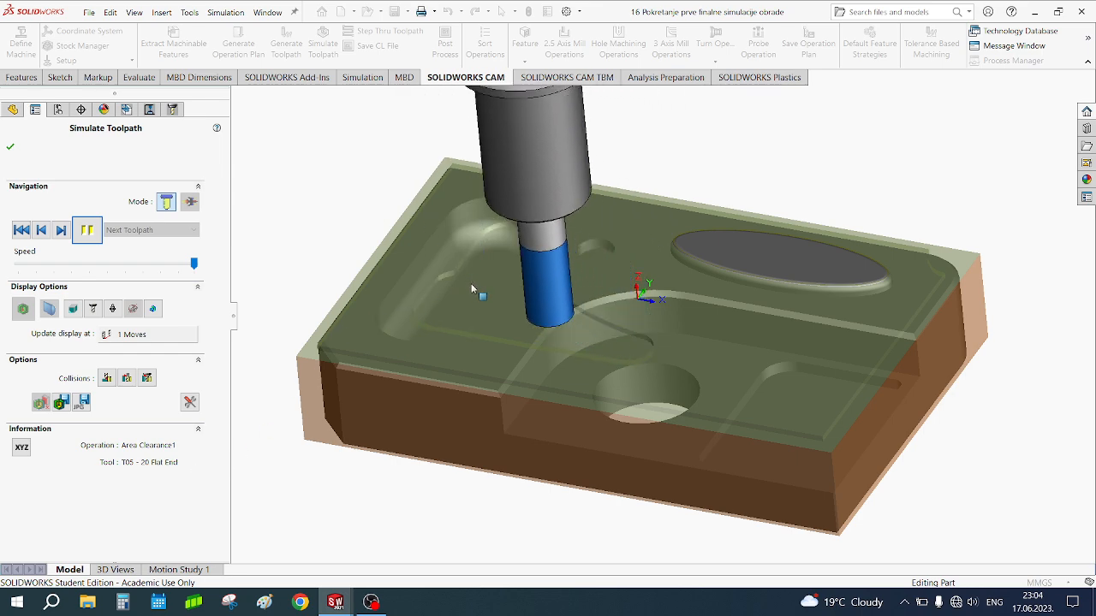
pyautogui.moveTo(546, 338); pyautogui.dragTo(583, 232, button='middle')
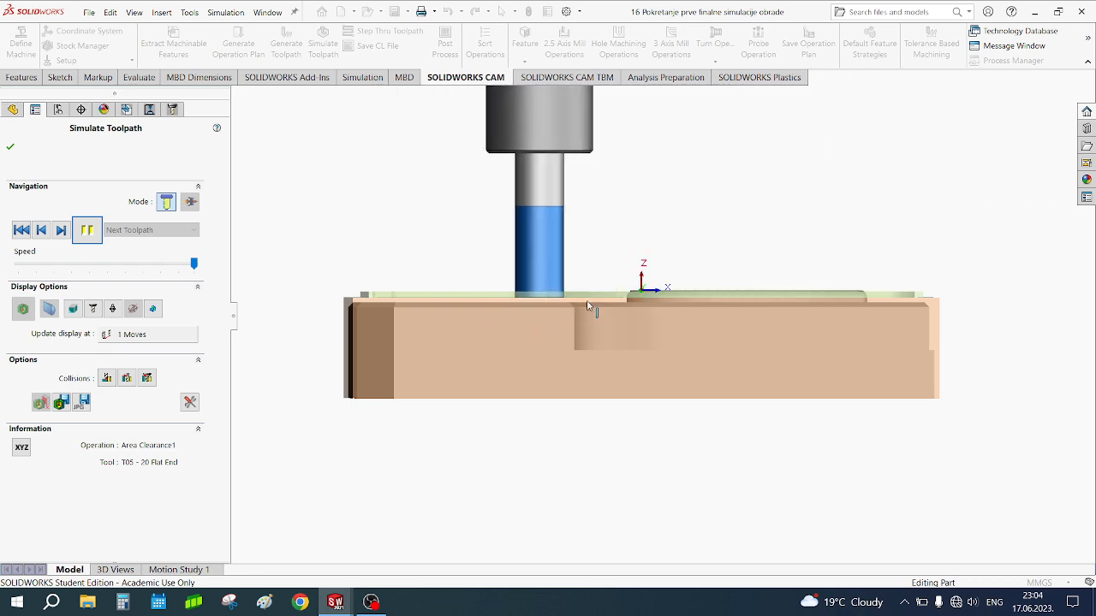
pyautogui.moveTo(587, 310); pyautogui.dragTo(696, 392, button='middle')
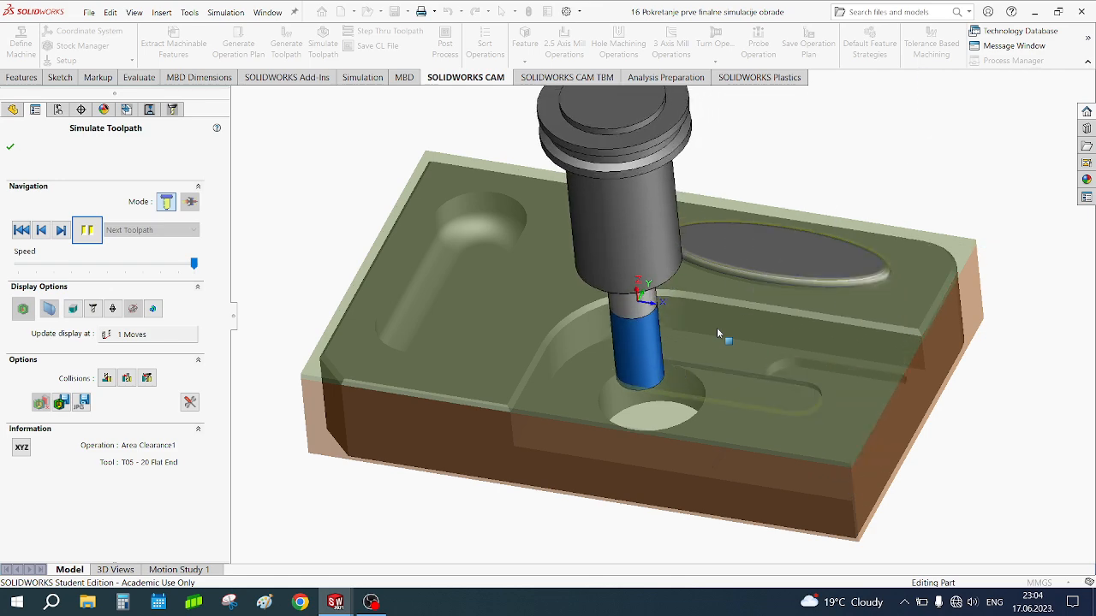
pyautogui.moveTo(523, 449); pyautogui.dragTo(523, 414, button='middle')
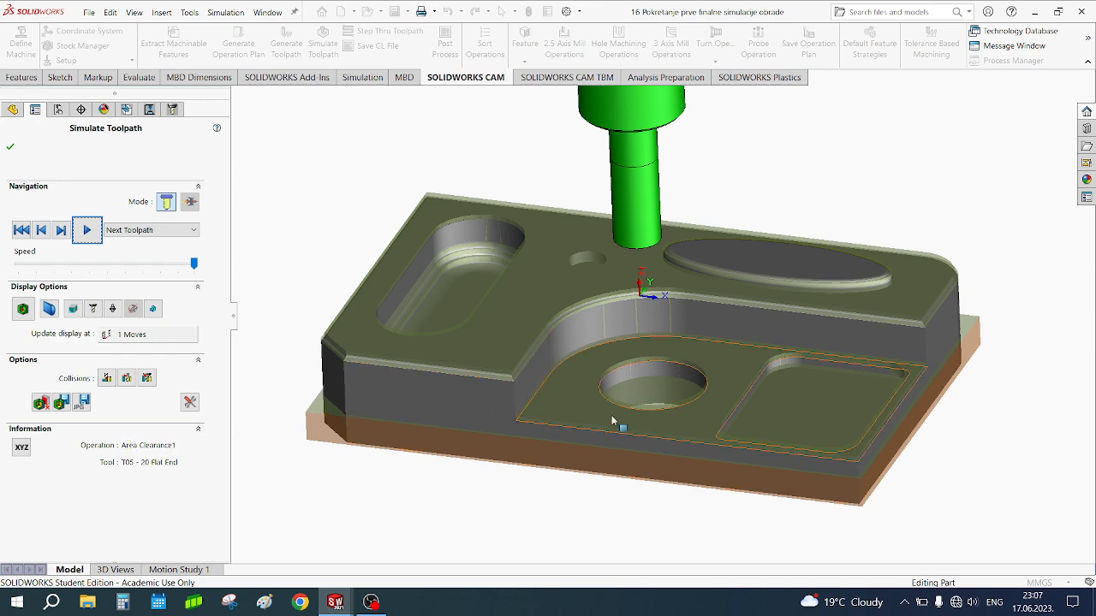
pyautogui.moveTo(641, 394); pyautogui.dragTo(643, 398, button='middle')
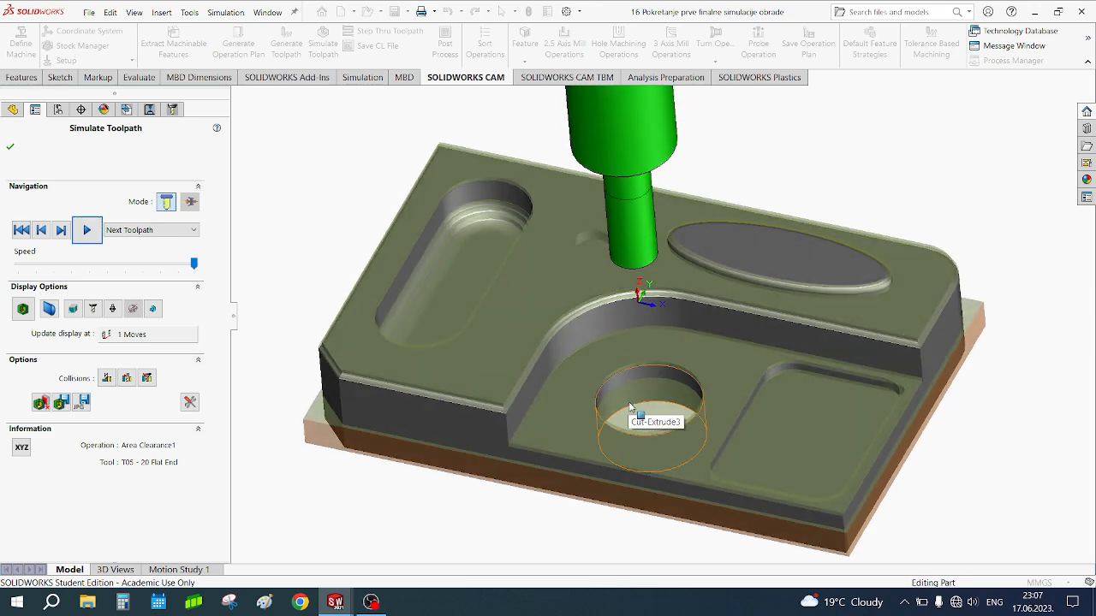
pyautogui.moveTo(633, 407); pyautogui.dragTo(626, 359, button='middle')
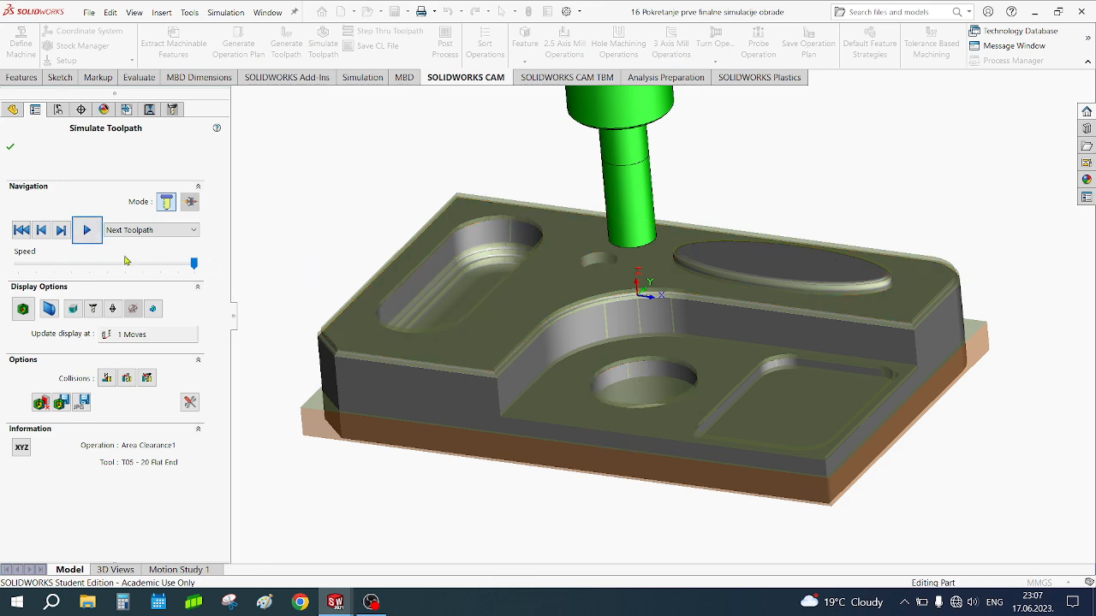
pyautogui.moveTo(294, 245); pyautogui.dragTo(297, 249, button='middle')
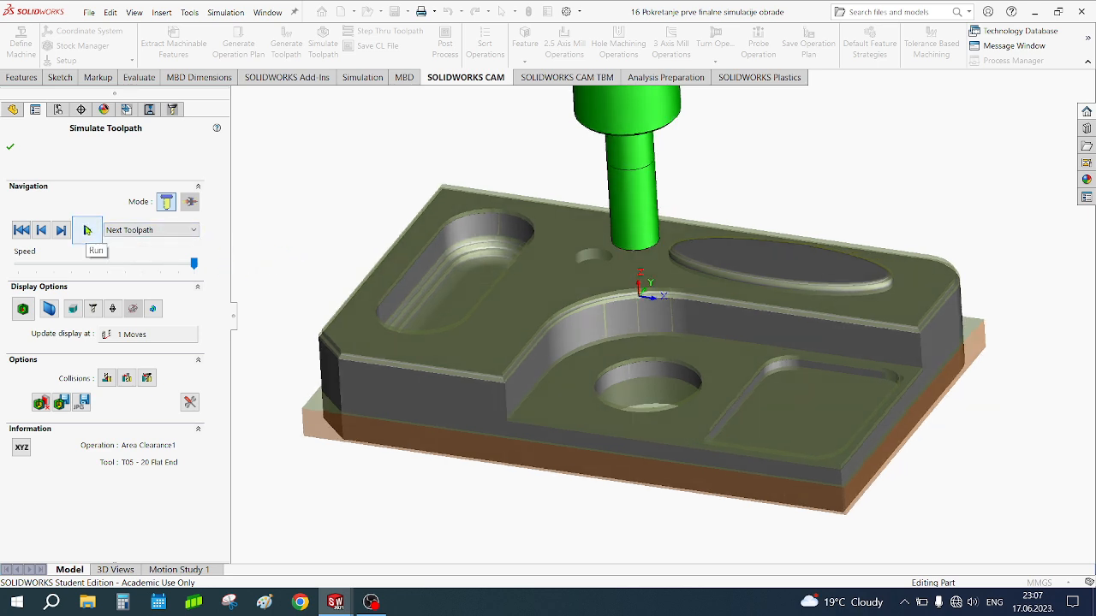
# Simulate the Rough Mill1 and Contour Mill1 operations and inspect the machining around the elliptical boss.
pyautogui.click(86, 230)
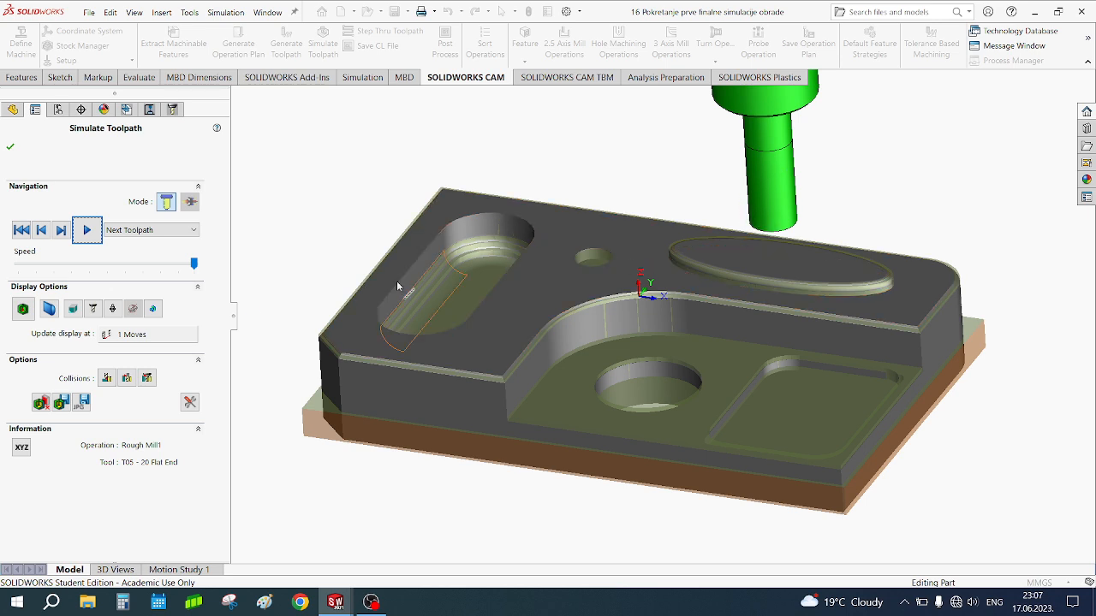
pyautogui.click(85, 233)
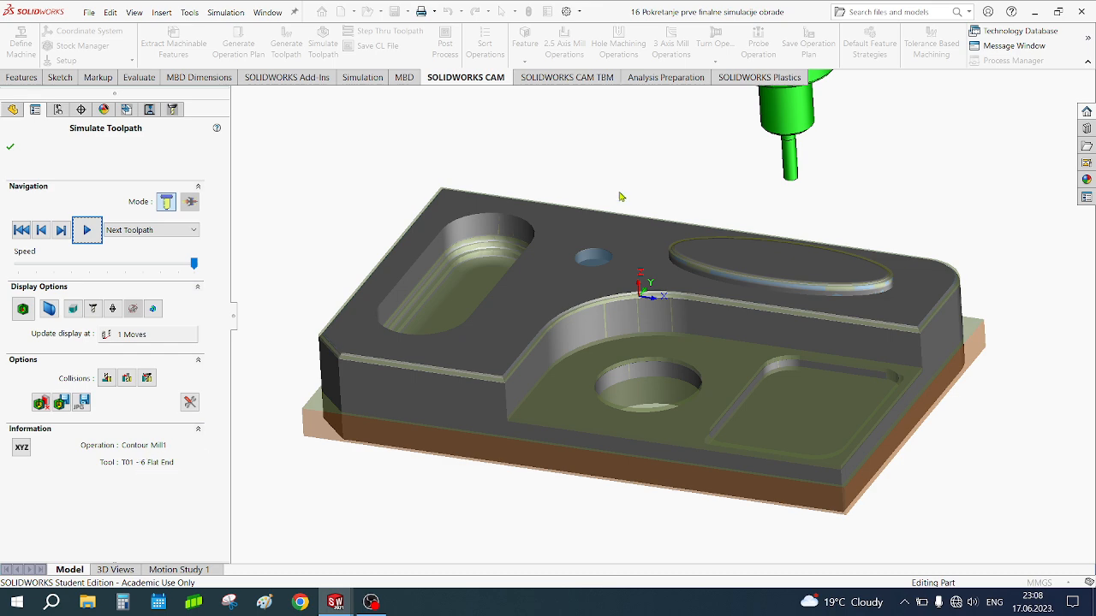
pyautogui.scroll(-4, 682, 274)
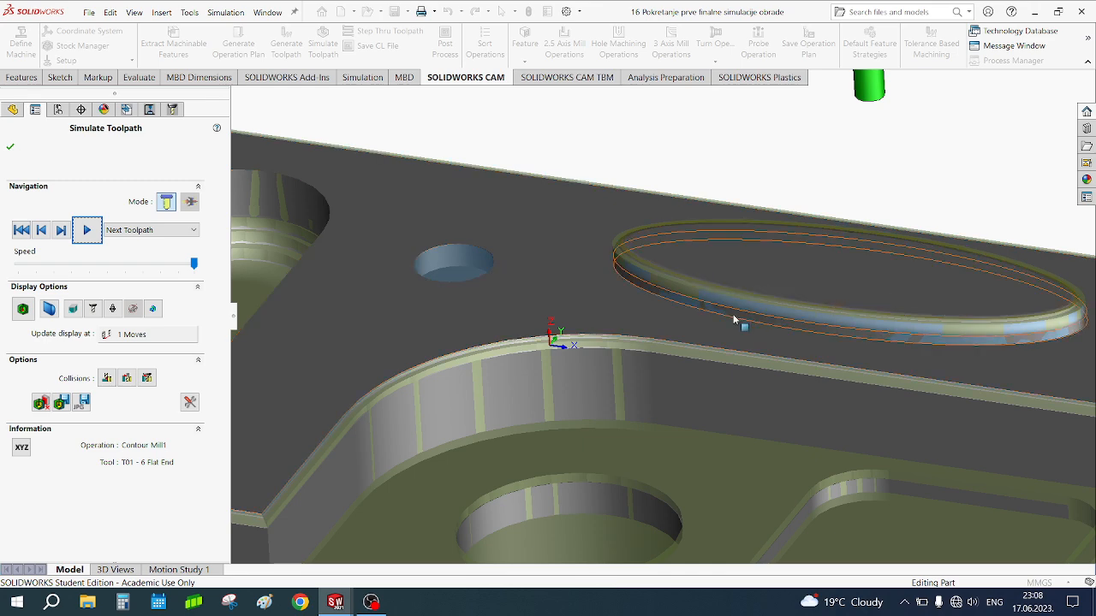
pyautogui.scroll(5, 720, 313)
pyautogui.scroll(1, 638, 310)
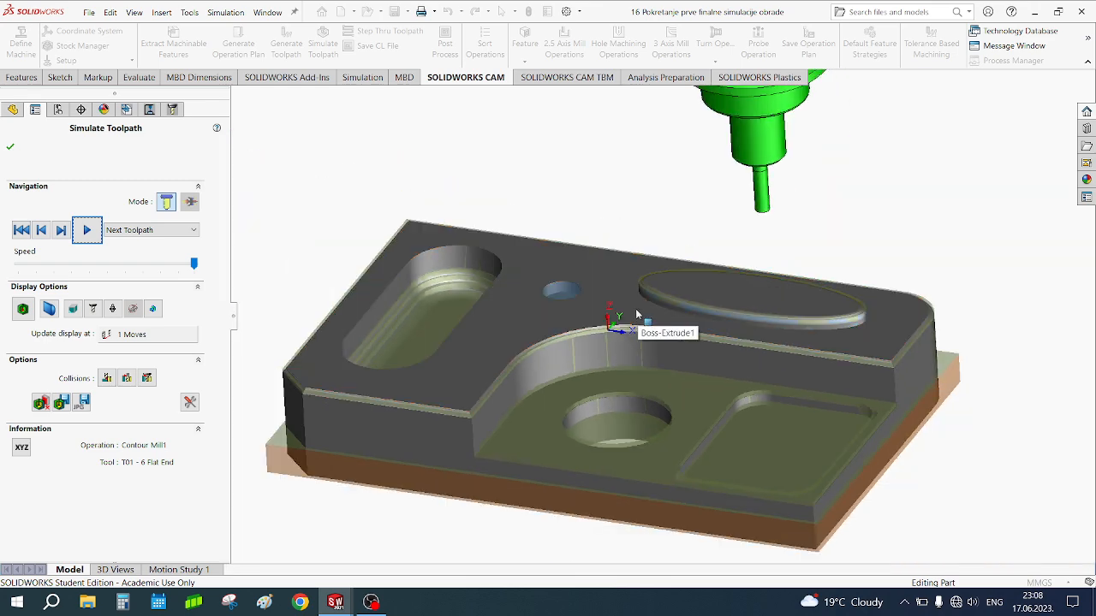
# Simulate the Rough Mill2, Contour Mill2, Rough Mill4 and Rough Mill5 operations one after another.
pyautogui.click(89, 230)
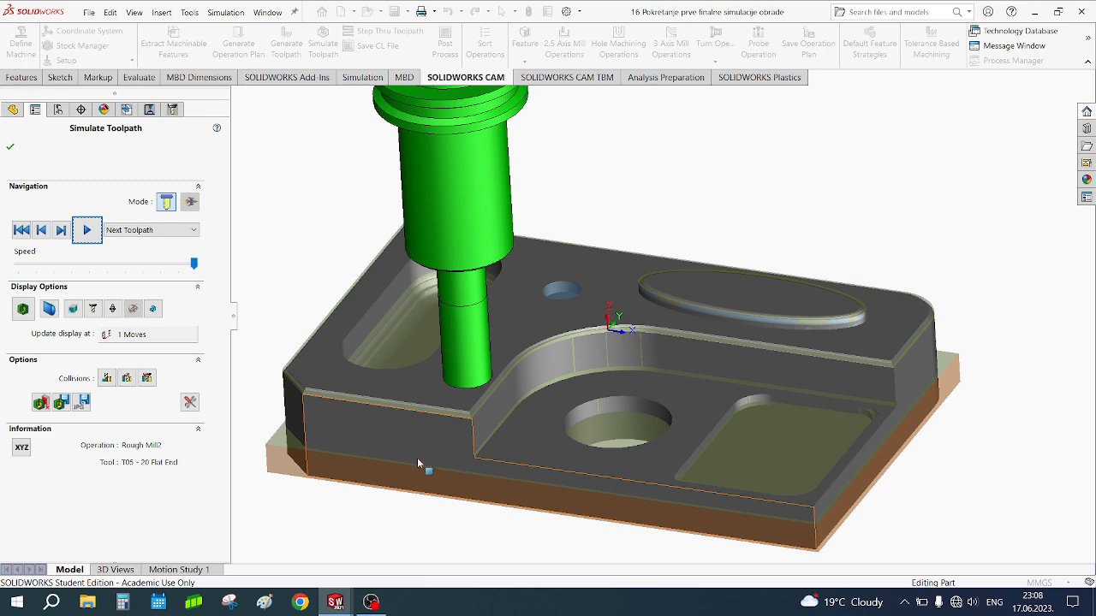
pyautogui.click(86, 237)
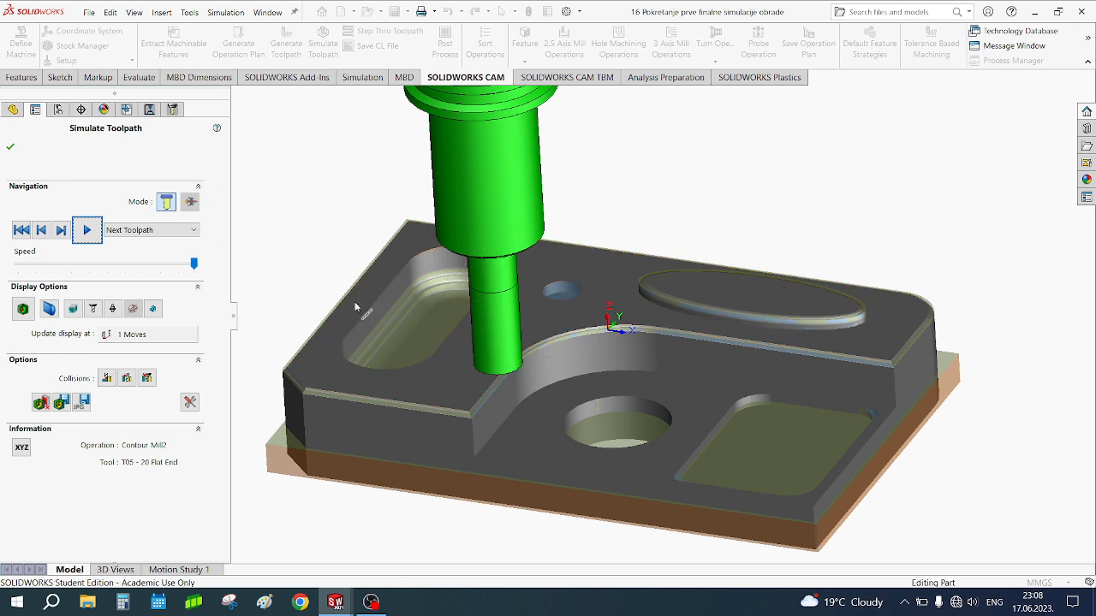
pyautogui.click(89, 229)
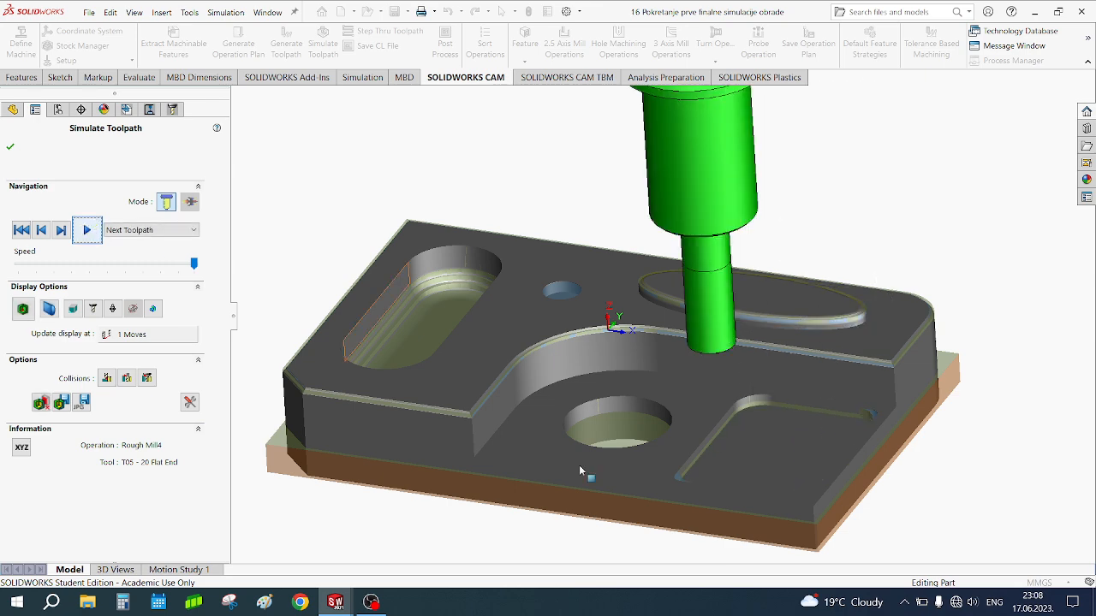
pyautogui.moveTo(727, 457); pyautogui.dragTo(671, 449, button='middle')
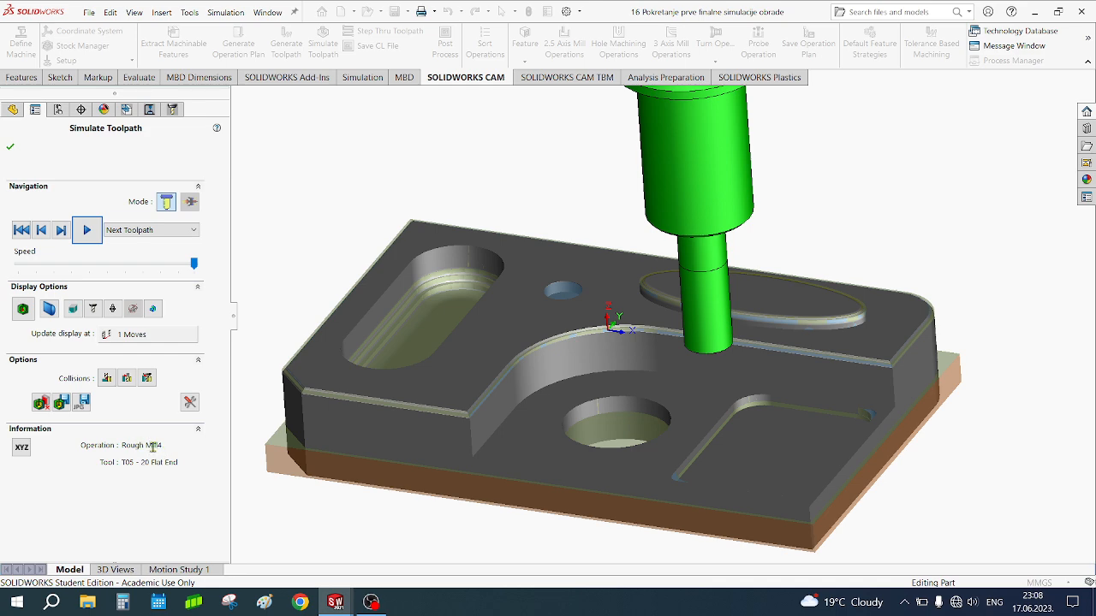
pyautogui.click(87, 230)
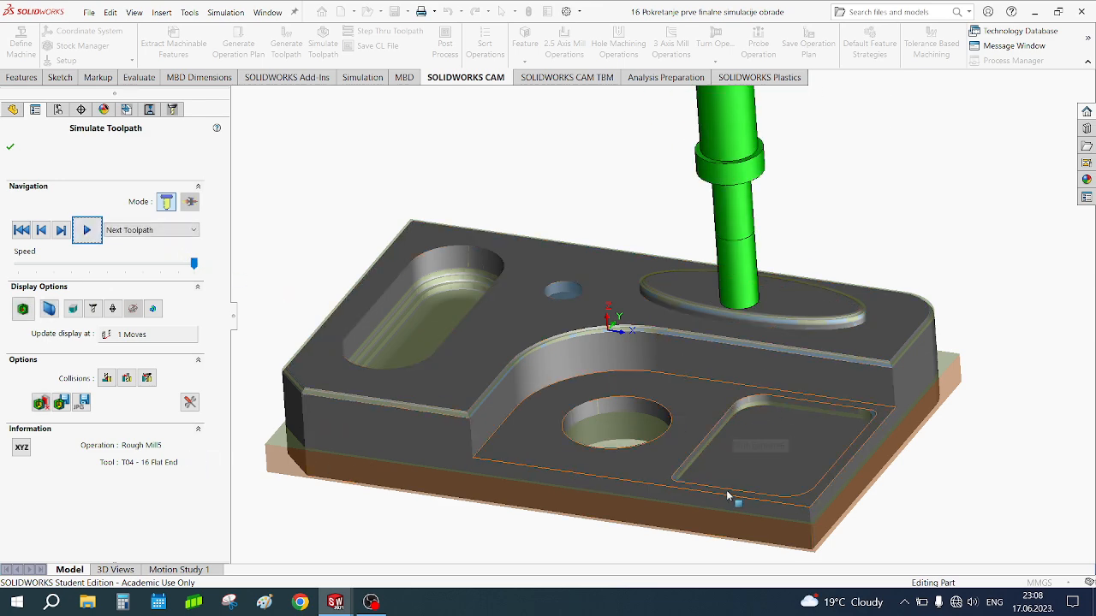
# Examine the corners of the rectangular pocket and the rest of the part for material left by Rough Mill5.
pyautogui.scroll(-5, 685, 483)
pyautogui.scroll(-4, 655, 417)
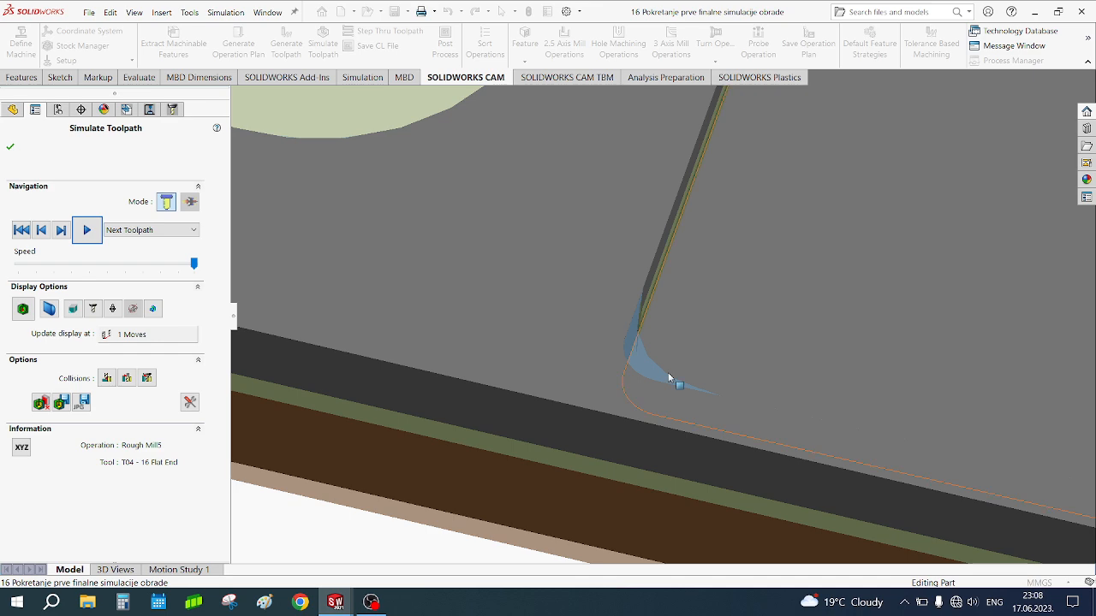
pyautogui.scroll(6, 644, 340)
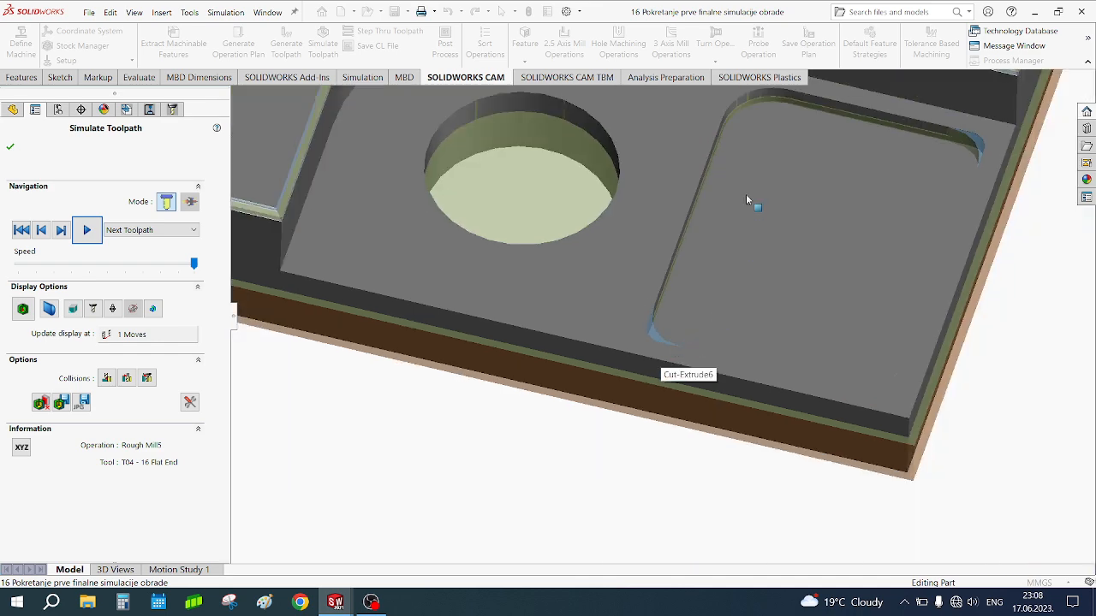
pyautogui.scroll(-2, 934, 178)
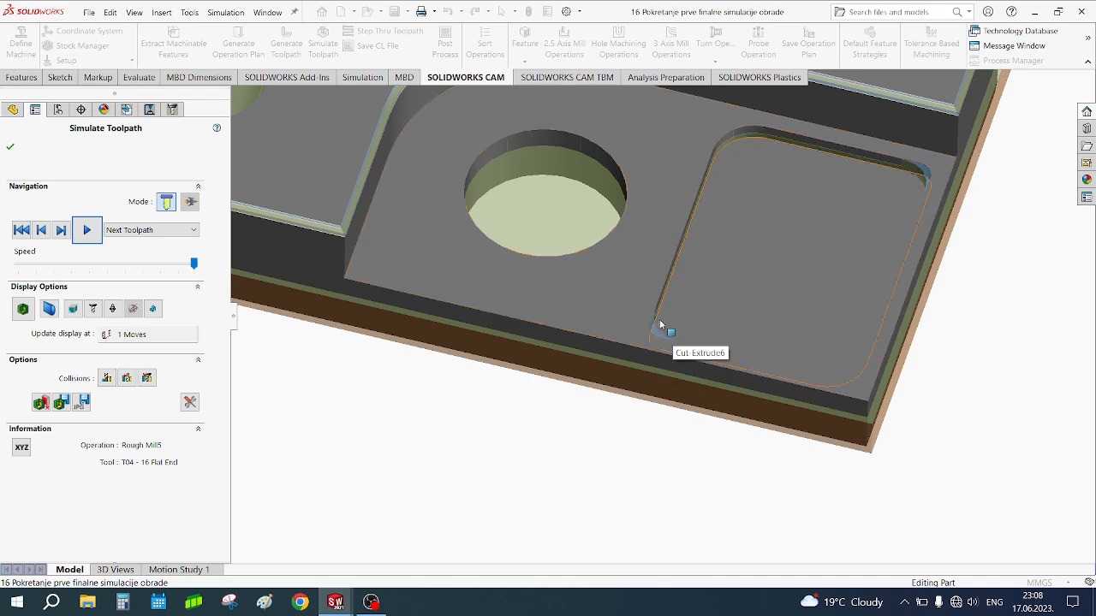
pyautogui.moveTo(698, 318); pyautogui.dragTo(690, 283, button='middle')
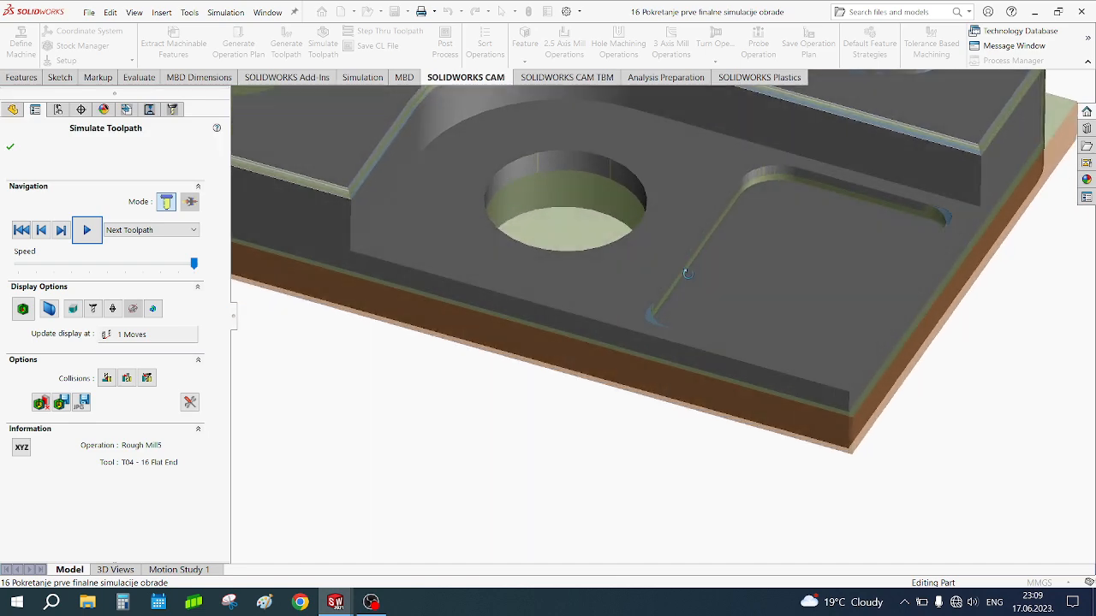
pyautogui.scroll(2, 767, 199)
pyautogui.scroll(1, 768, 194)
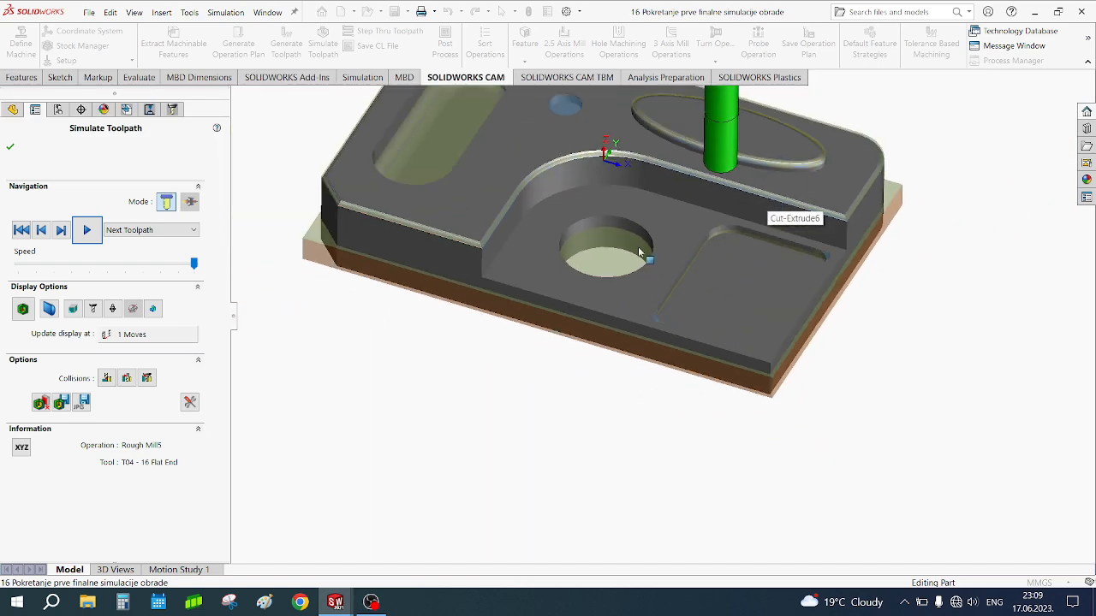
pyautogui.keyDown('ctrl'); pyautogui.moveTo(637, 251); pyautogui.dragTo(632, 377, button='middle'); pyautogui.keyUp('ctrl')
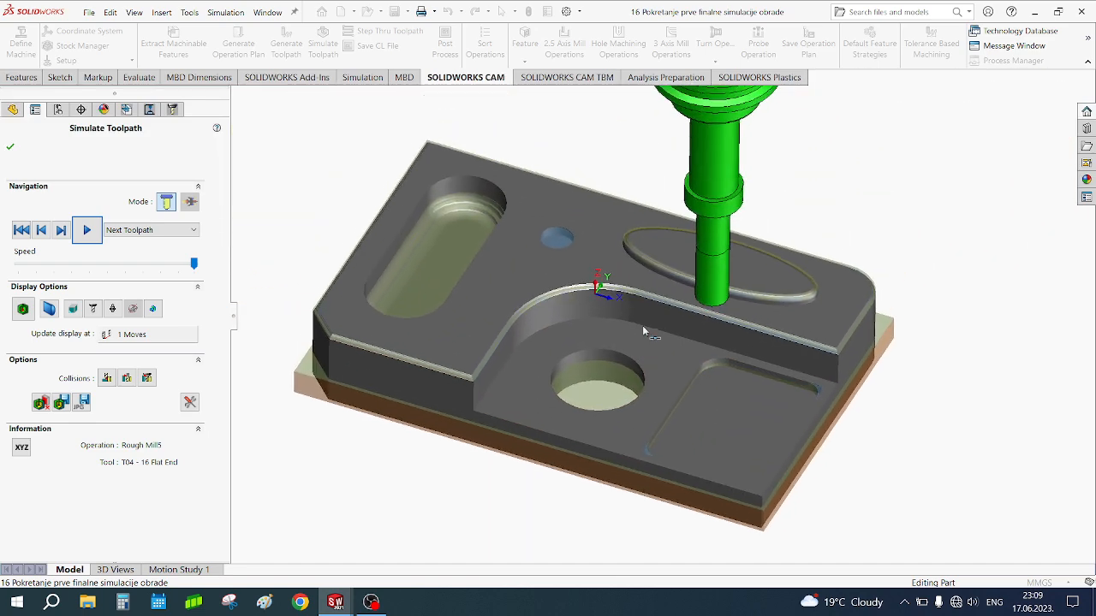
pyautogui.moveTo(643, 326); pyautogui.dragTo(673, 318, button='middle')
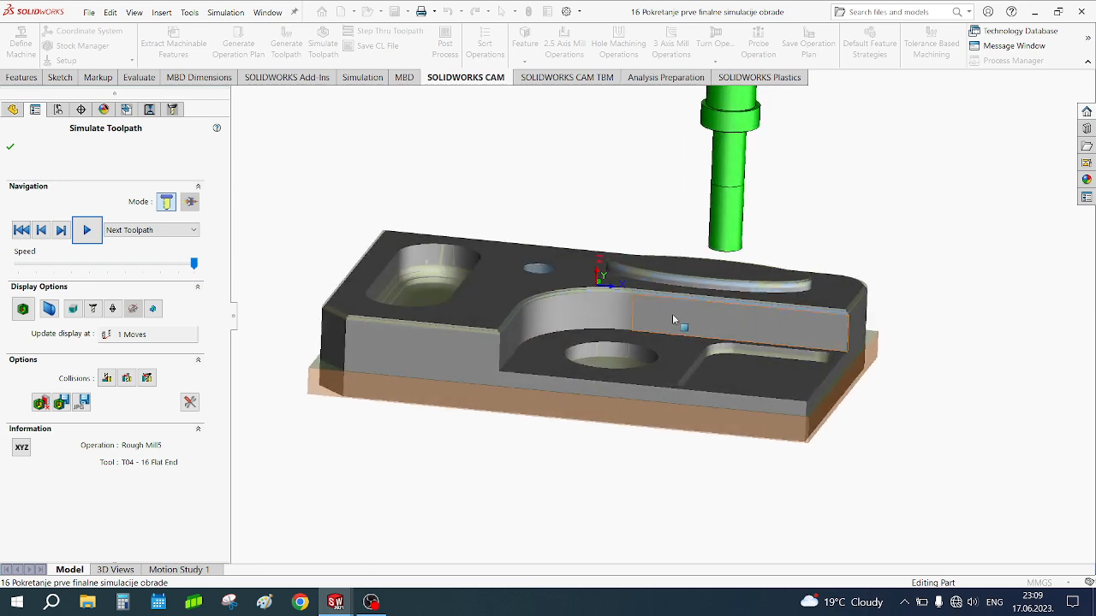
# Simulate the Contour Mill3 operation and acknowledge the collision warning.
pyautogui.click(88, 230)
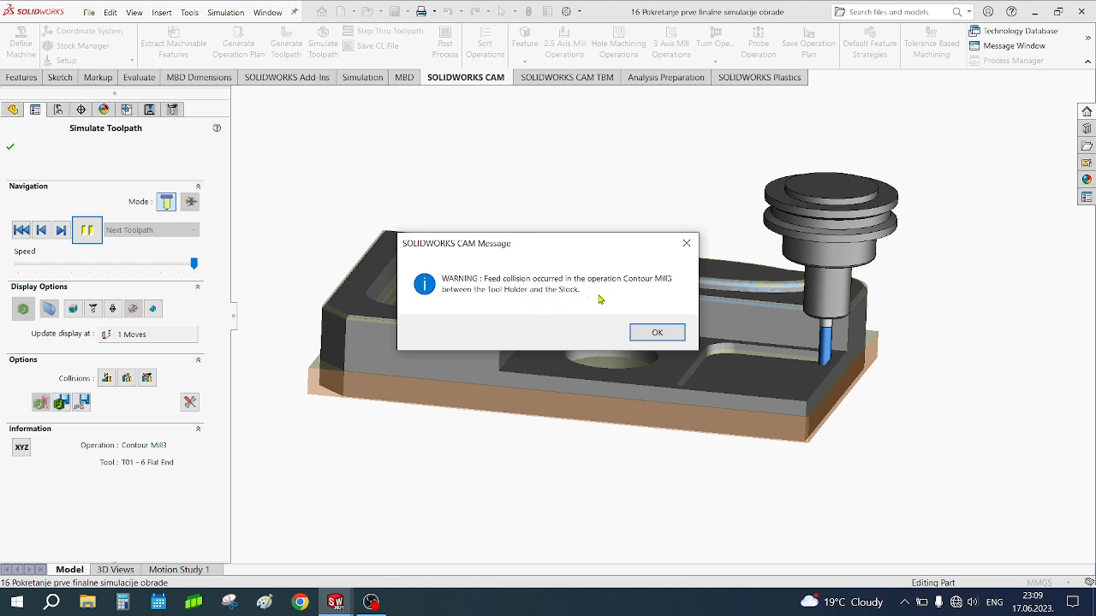
pyautogui.click(657, 332)
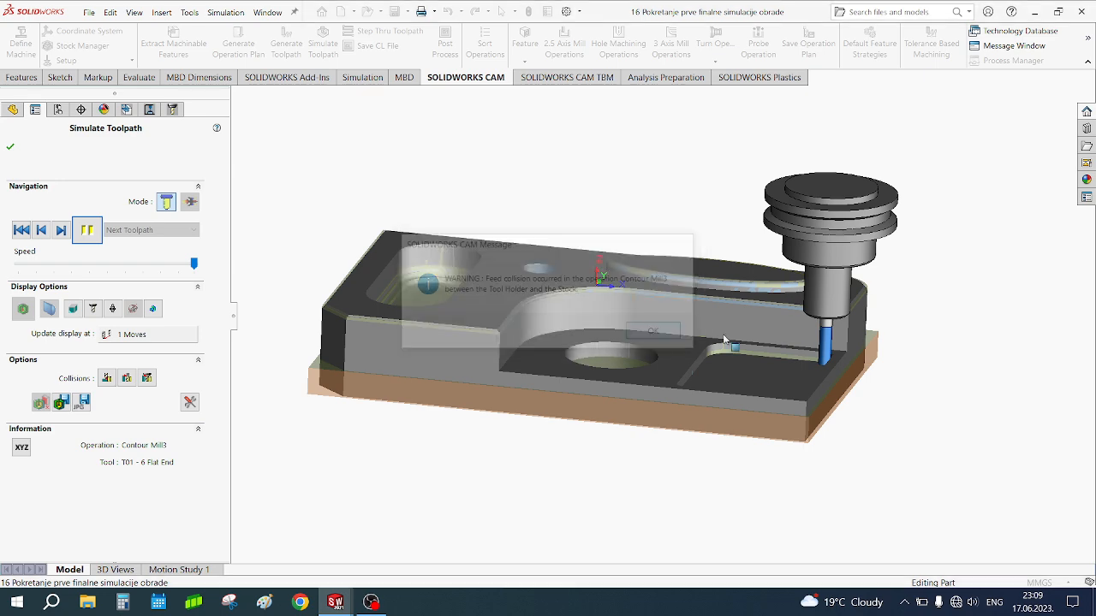
# Examine the Contour Mill3 tool and holder position against the stepped wall beside the rectangular pocket from several angles.
pyautogui.moveTo(786, 330); pyautogui.dragTo(809, 397, button='middle')
pyautogui.scroll(-5, 771, 368)
pyautogui.scroll(-2, 762, 364)
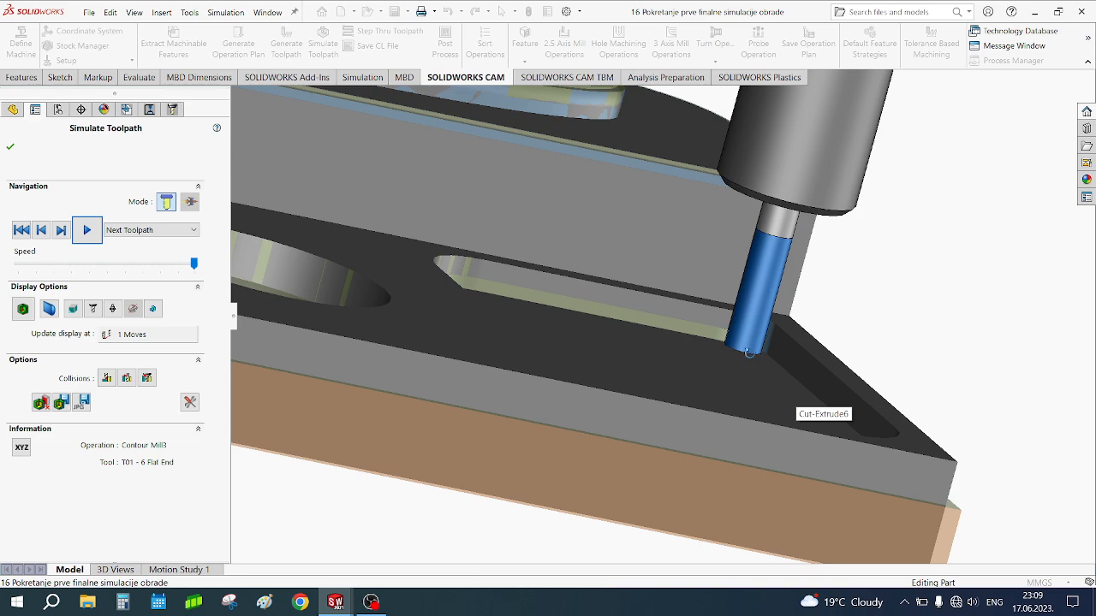
pyautogui.moveTo(762, 364); pyautogui.dragTo(895, 236, button='middle')
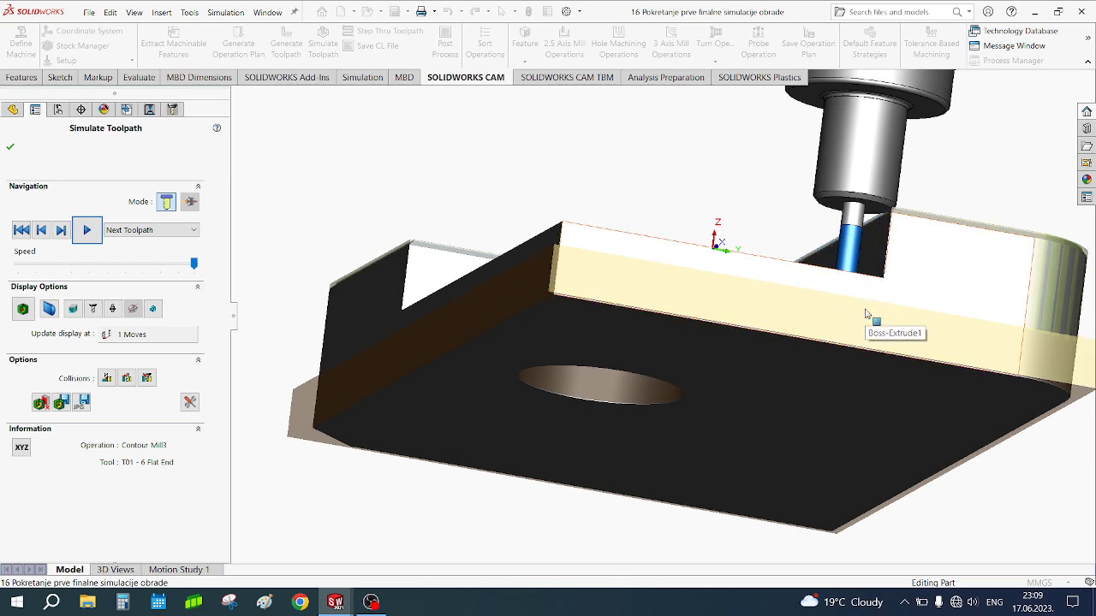
pyautogui.moveTo(887, 252); pyautogui.dragTo(845, 368, button='middle')
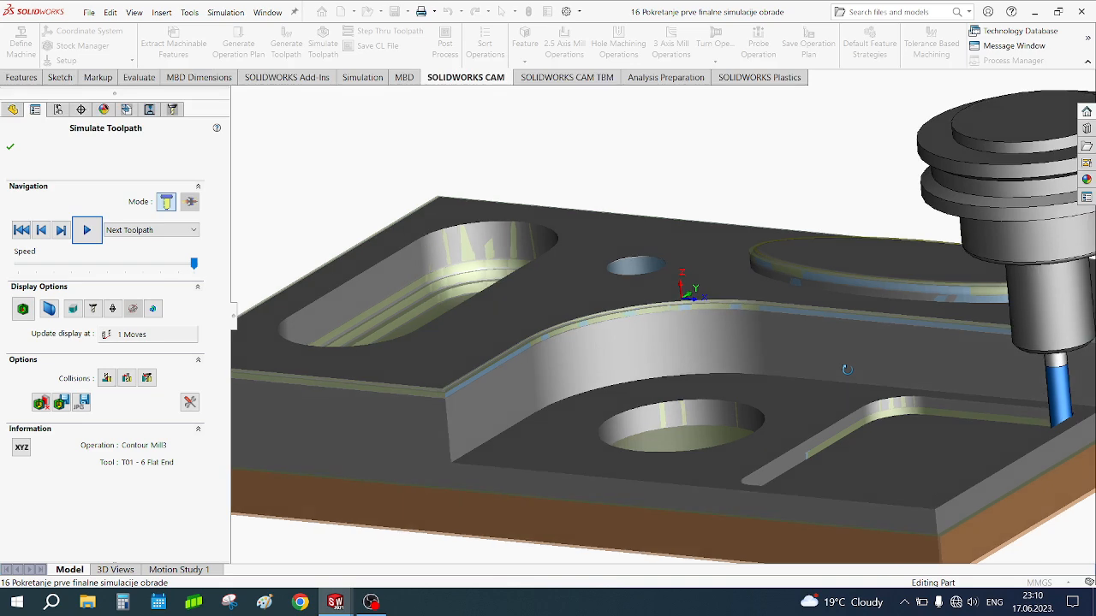
pyautogui.scroll(-2, 838, 369)
pyautogui.scroll(5, 839, 368)
pyautogui.moveTo(771, 348); pyautogui.dragTo(715, 332, button='middle')
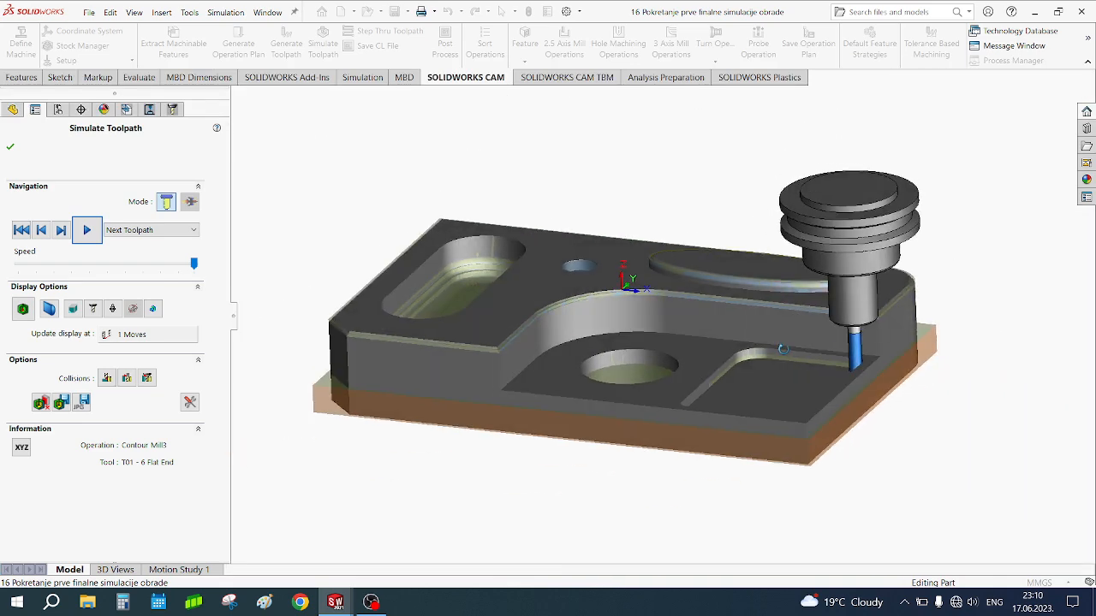
pyautogui.scroll(-1, 707, 330)
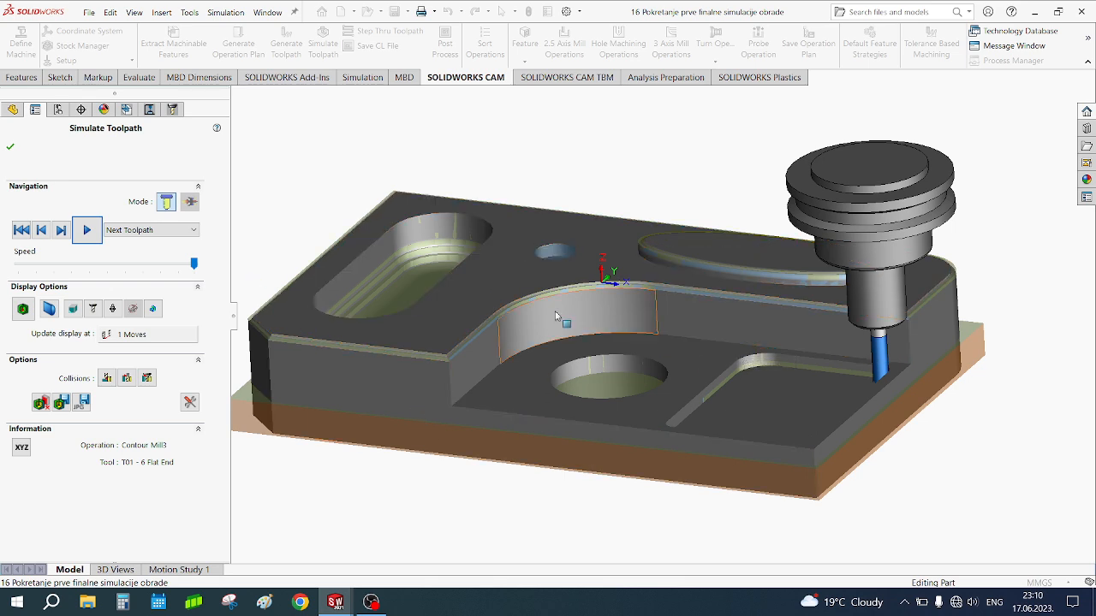
# Resume the Contour Mill3 simulation through to its end, acknowledging the collision warnings.
pyautogui.click(93, 234)
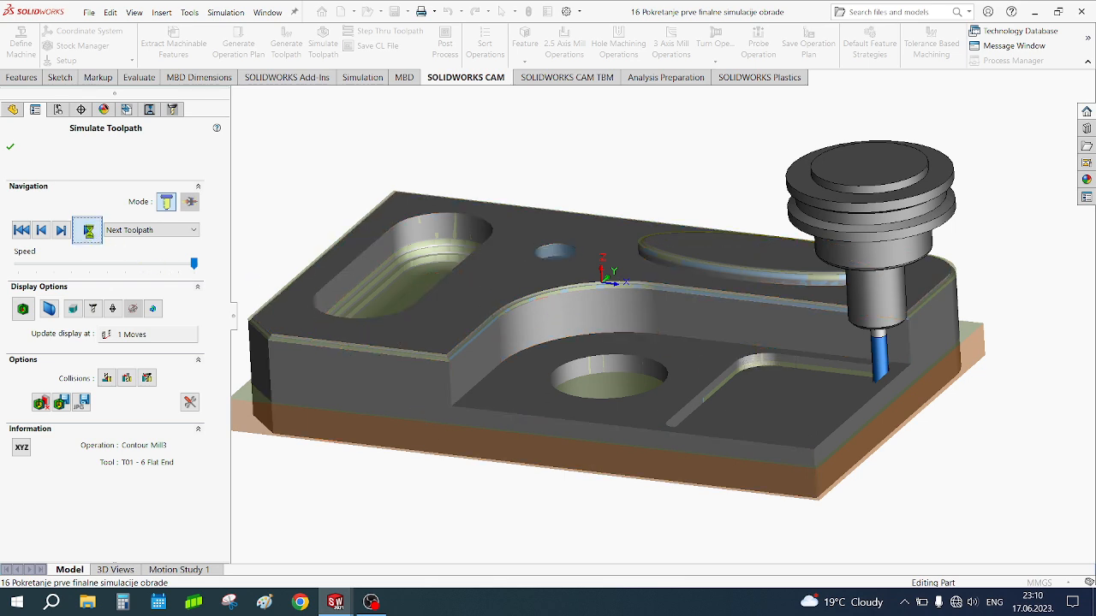
pyautogui.click(664, 330)
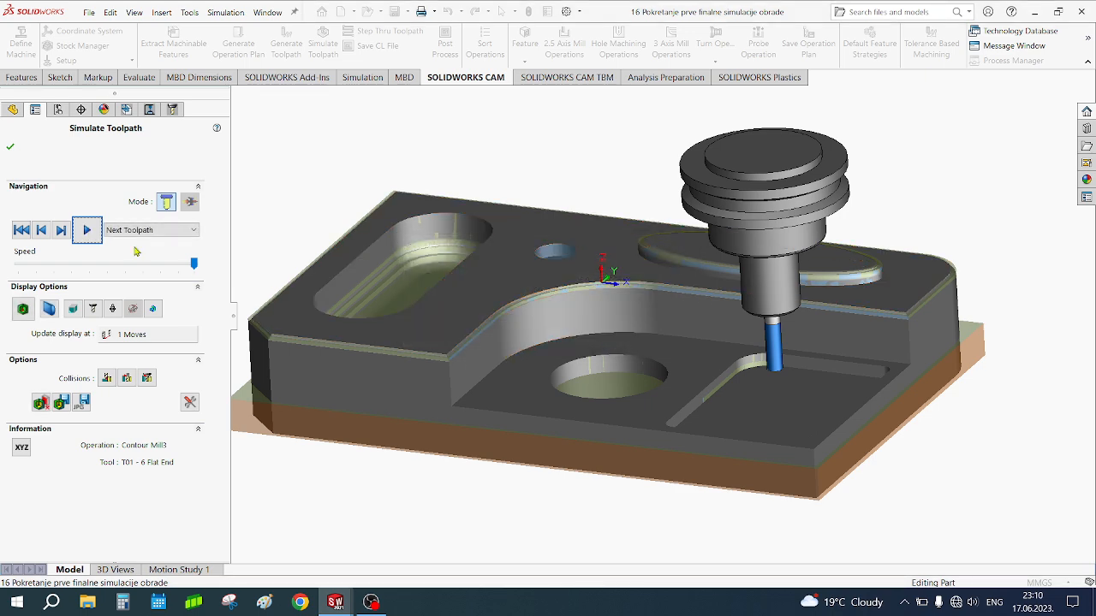
pyautogui.click(657, 332)
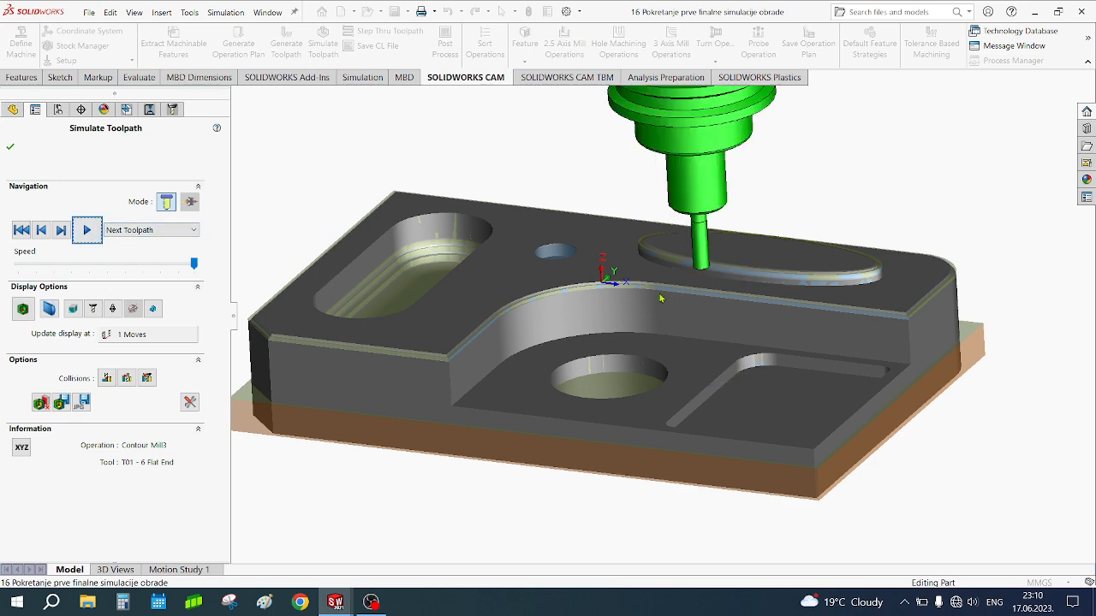
pyautogui.moveTo(656, 297); pyautogui.dragTo(658, 278, button='middle')
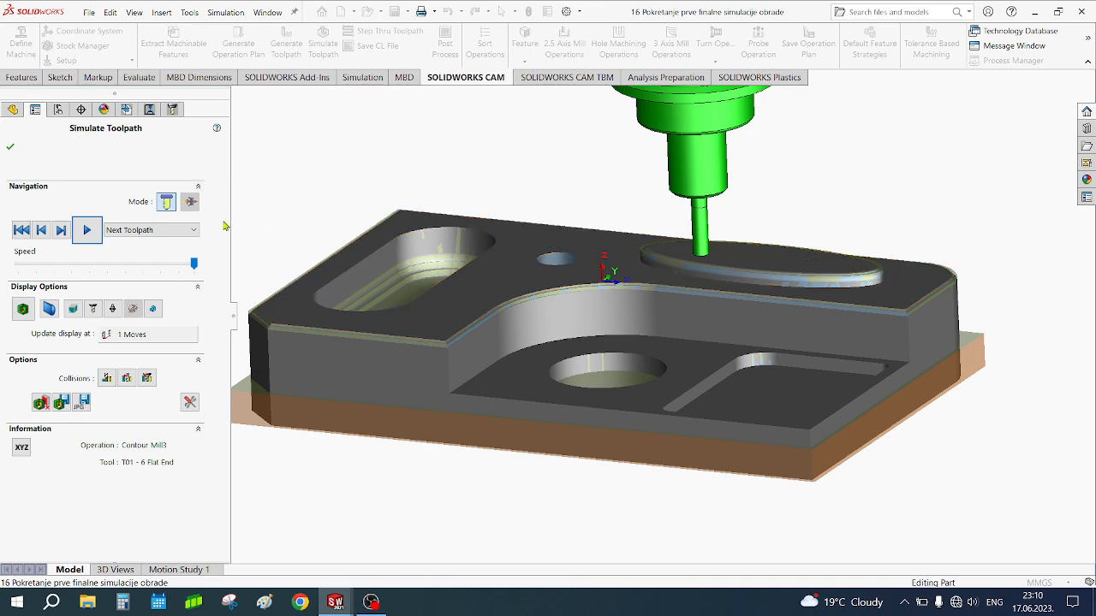
# Simulate the Center Drill1 operation and inspect the centre-drilled small hole in the upper face.
pyautogui.click(86, 230)
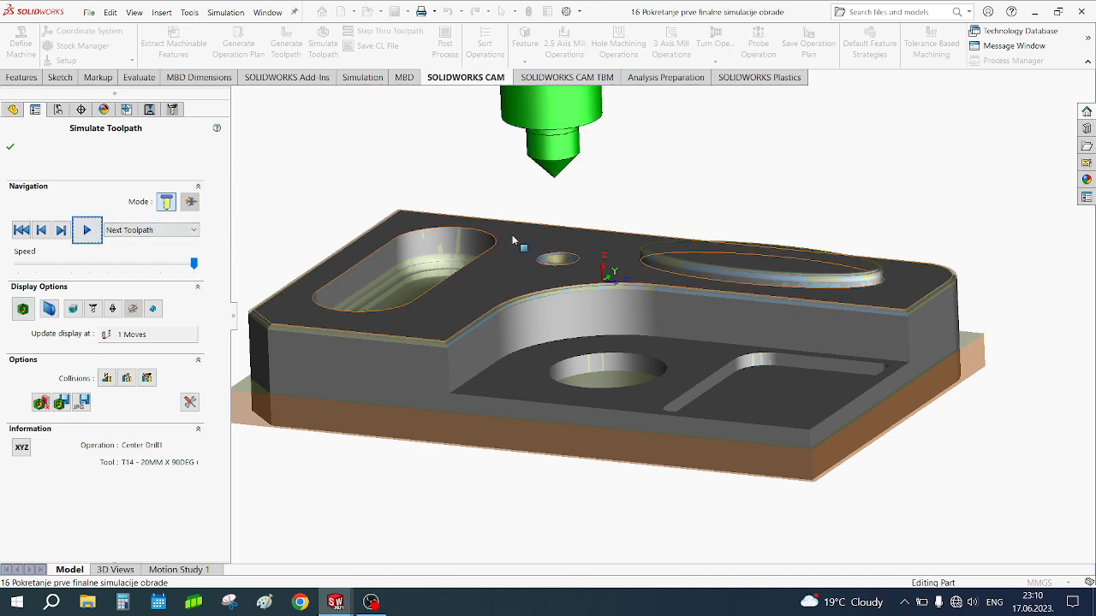
pyautogui.moveTo(514, 239); pyautogui.dragTo(553, 256, button='middle')
pyautogui.scroll(-3, 555, 259)
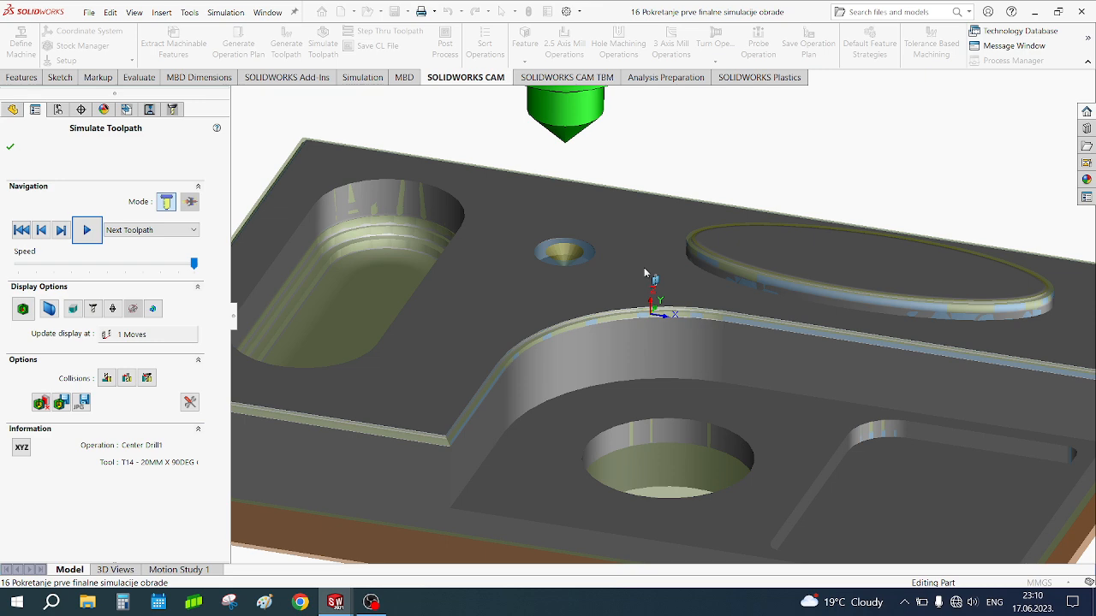
# Simulate the Drill1 operation with the 16x118° drill and inspect the small hole from several angles.
pyautogui.click(89, 231)
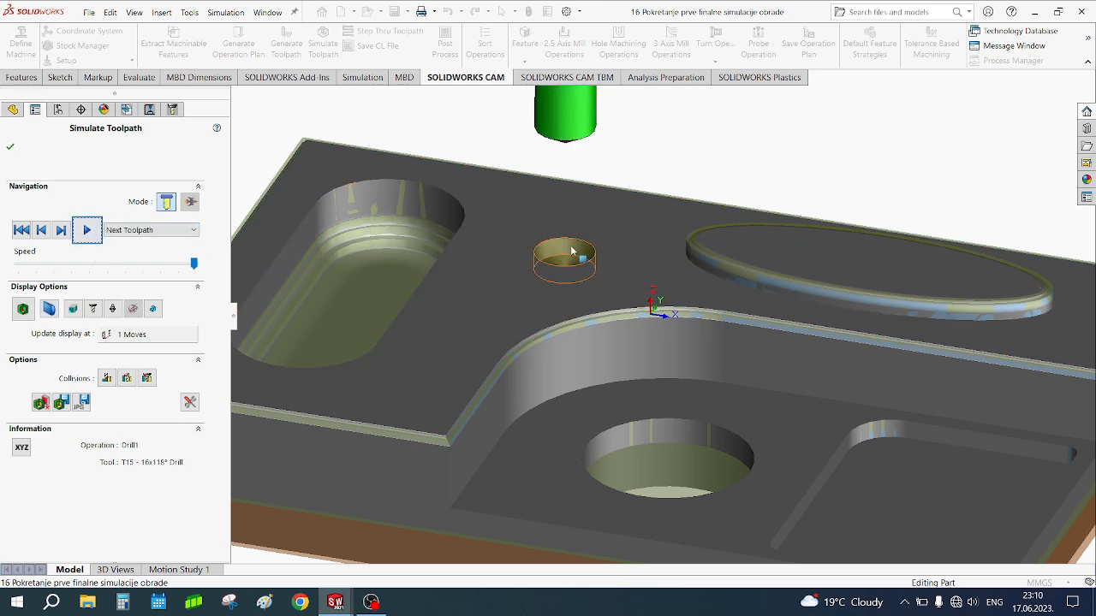
pyautogui.moveTo(572, 250); pyautogui.dragTo(555, 162, button='middle')
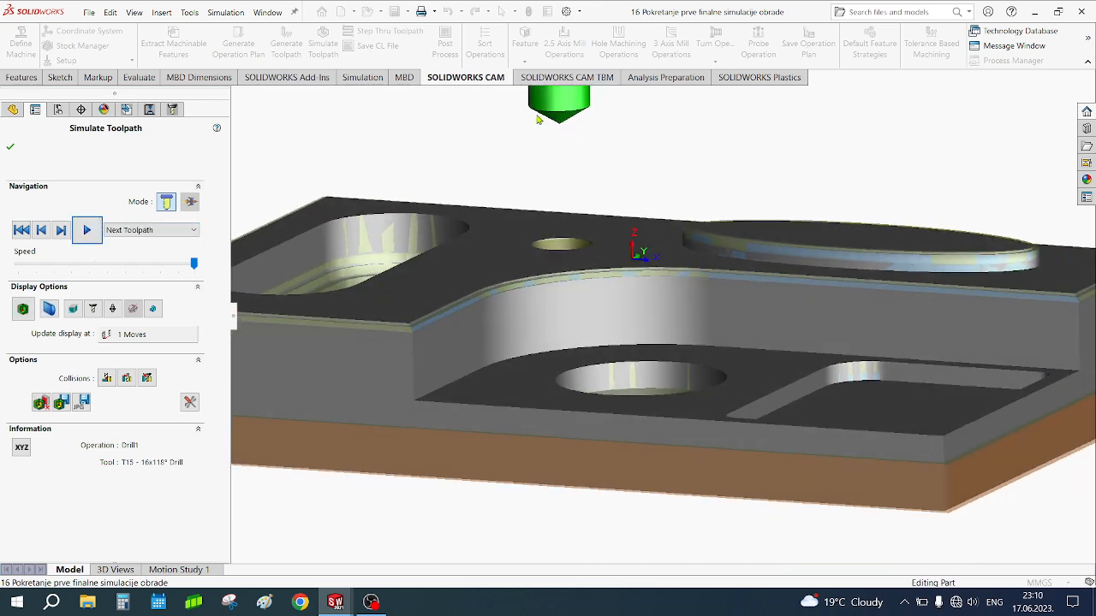
pyautogui.scroll(3, 607, 198)
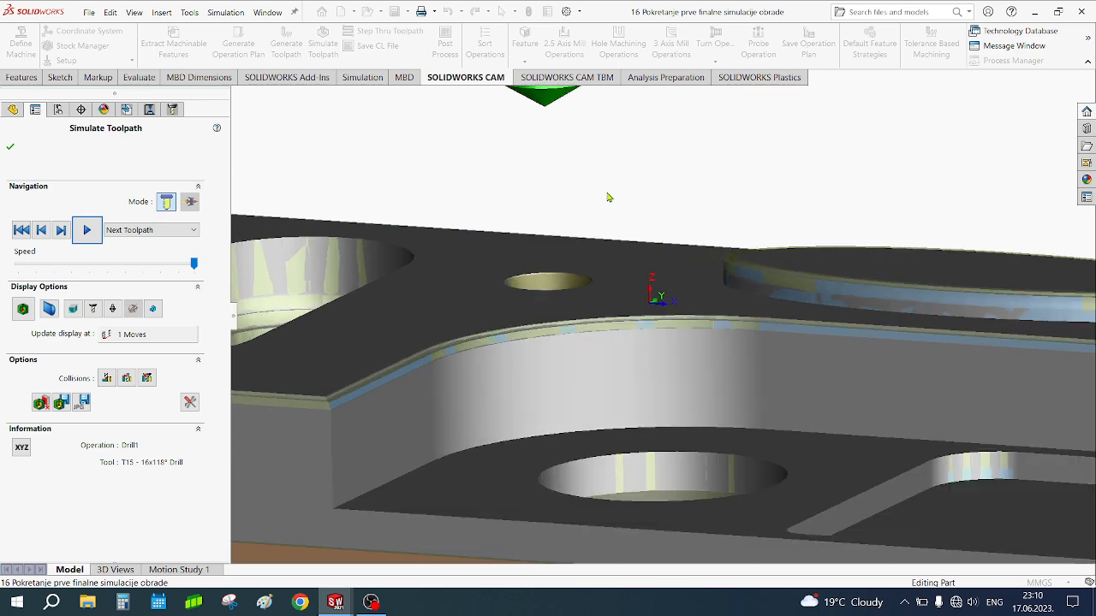
pyautogui.moveTo(627, 254); pyautogui.dragTo(624, 291, button='middle')
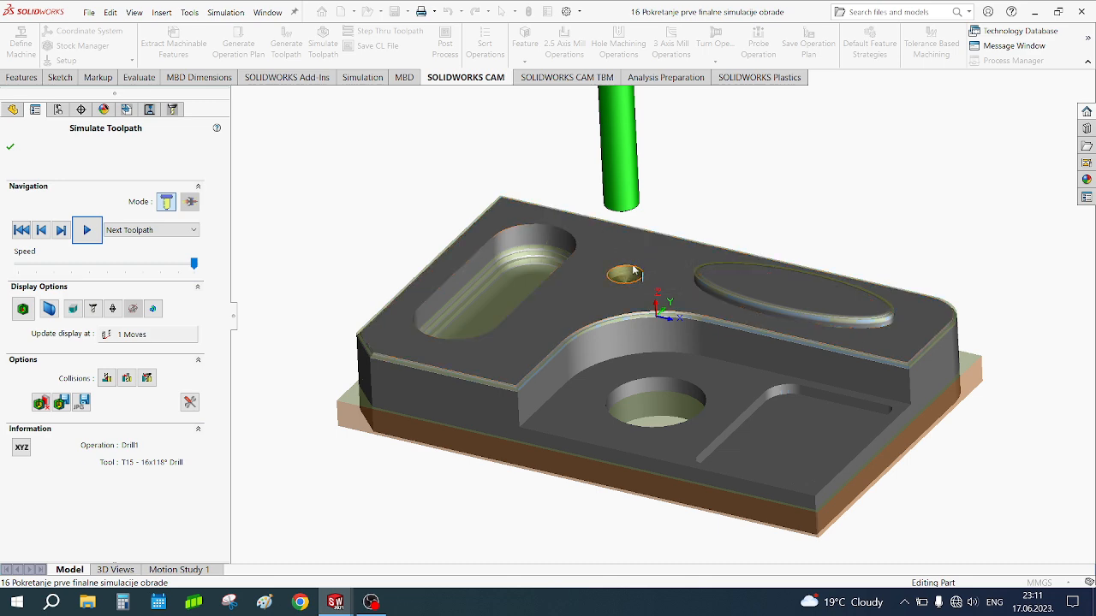
pyautogui.scroll(-3, 632, 245)
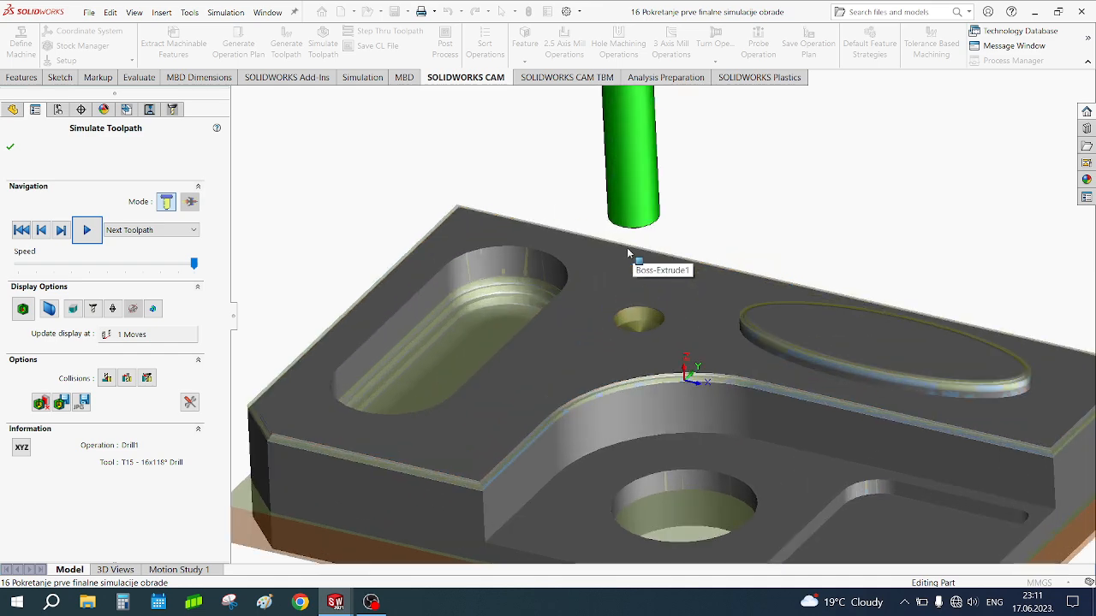
pyautogui.moveTo(627, 247); pyautogui.dragTo(631, 228, button='middle')
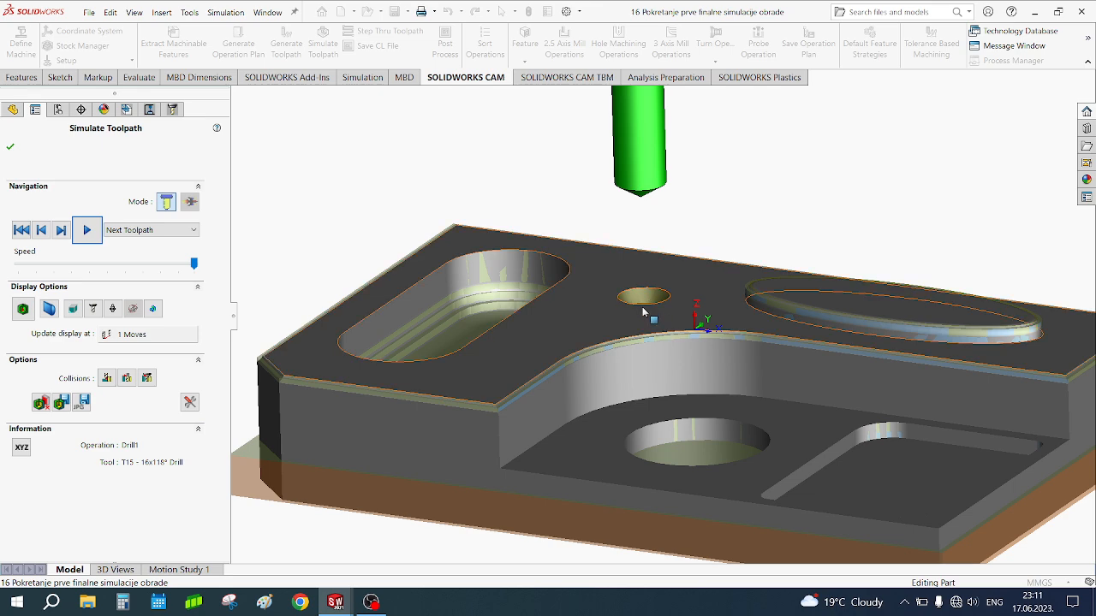
pyautogui.moveTo(655, 311); pyautogui.dragTo(643, 314, button='middle')
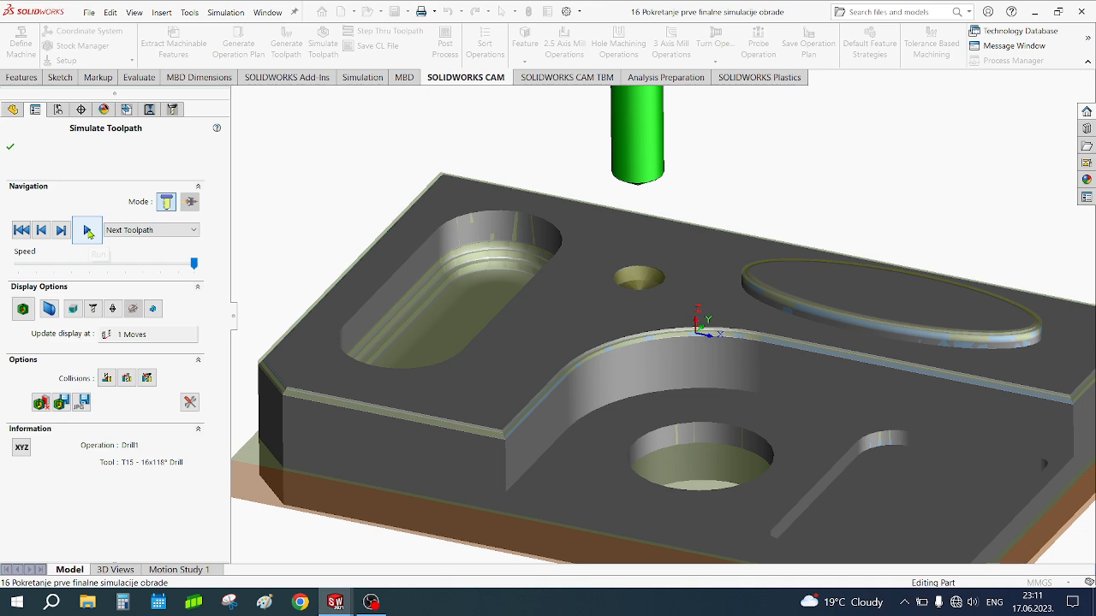
# Simulate the Center Drill2 operation and inspect the floor of the large circular pocket from several angles.
pyautogui.click(88, 231)
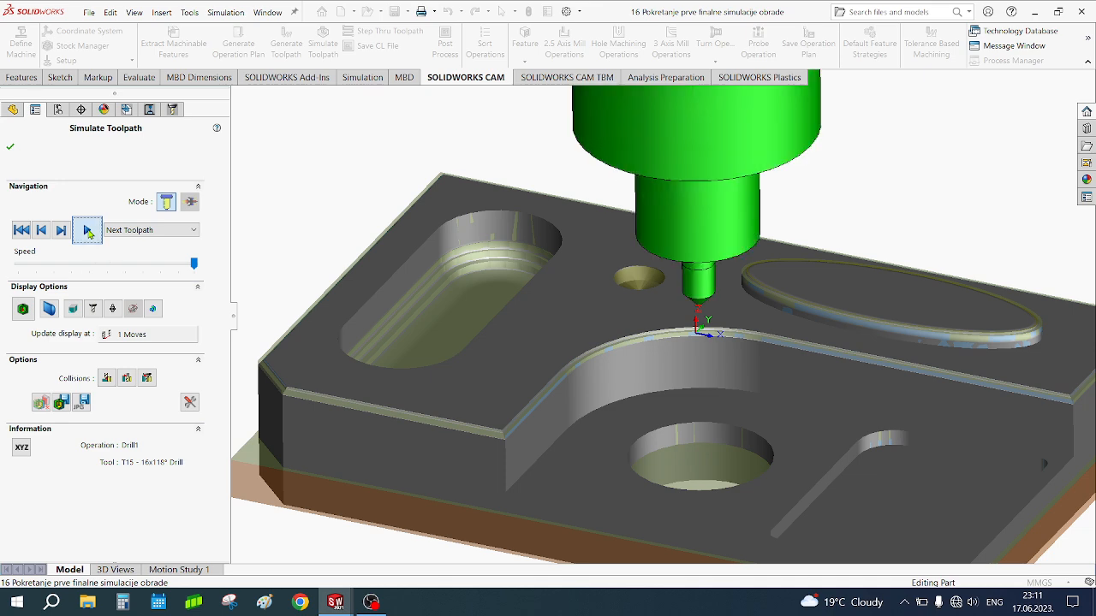
pyautogui.moveTo(638, 441)
pyautogui.mouseDown(button='middle')
pyautogui.moveTo(631, 419)
pyautogui.moveTo(626, 446)
pyautogui.mouseUp(button='middle')
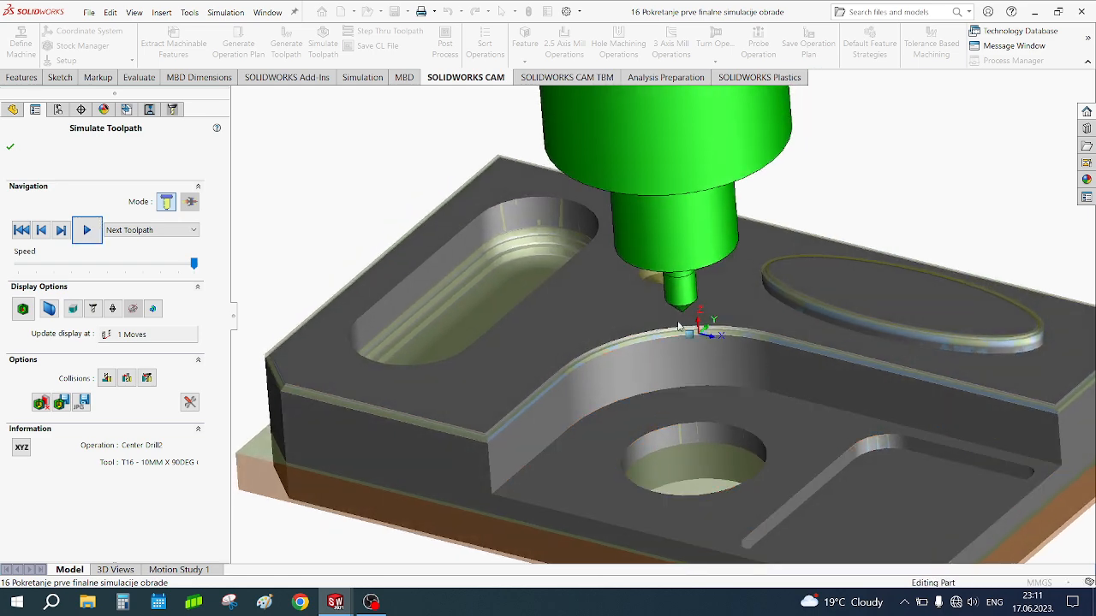
pyautogui.moveTo(692, 455); pyautogui.dragTo(695, 477, button='middle')
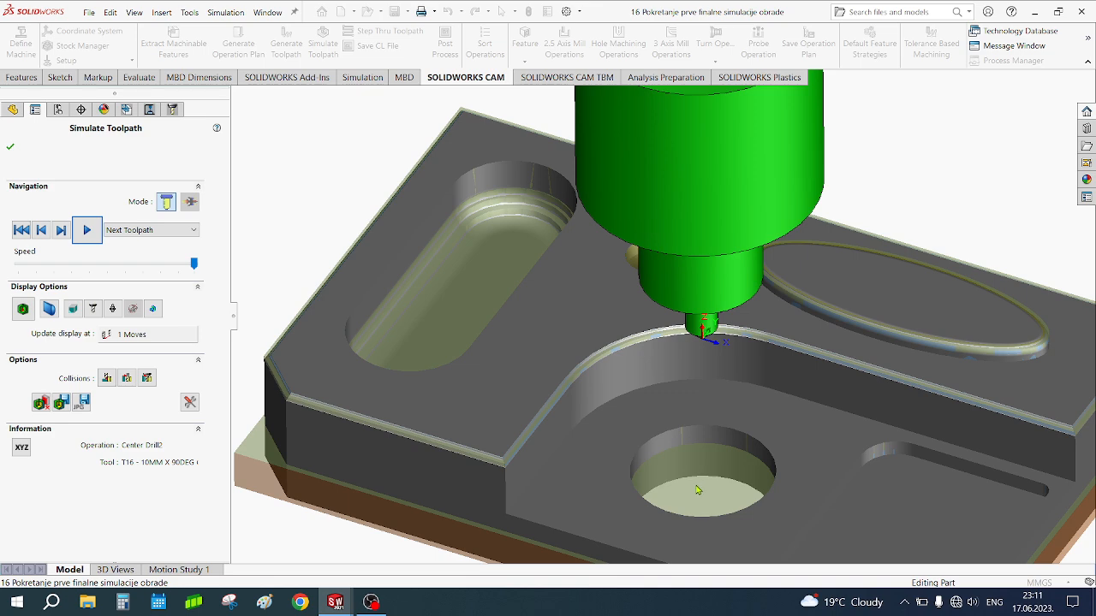
pyautogui.moveTo(700, 486); pyautogui.dragTo(700, 429, button='middle')
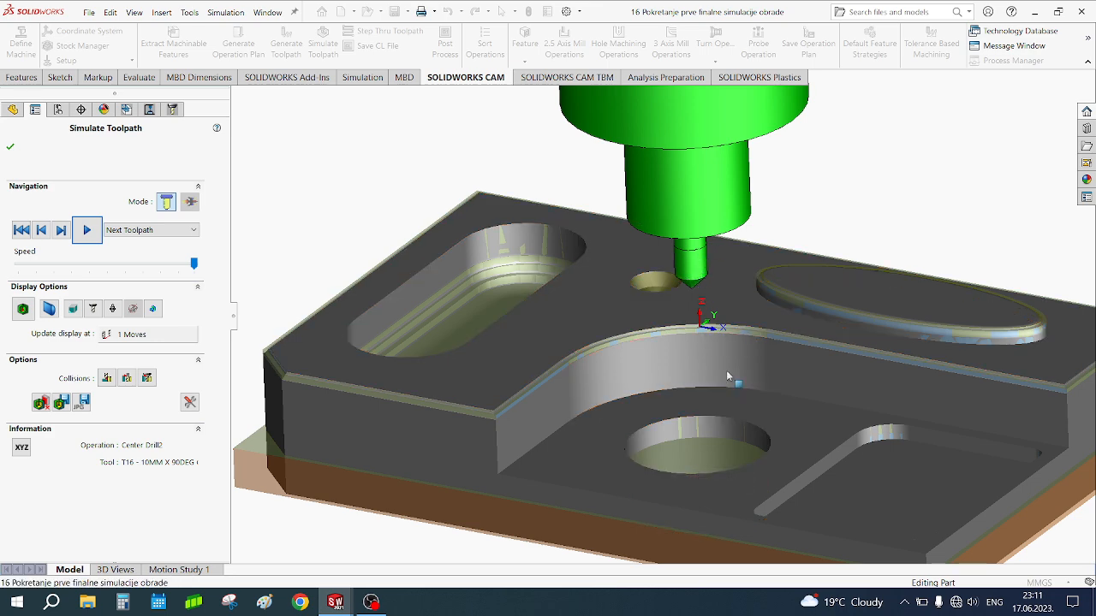
pyautogui.moveTo(726, 370); pyautogui.dragTo(734, 363, button='middle')
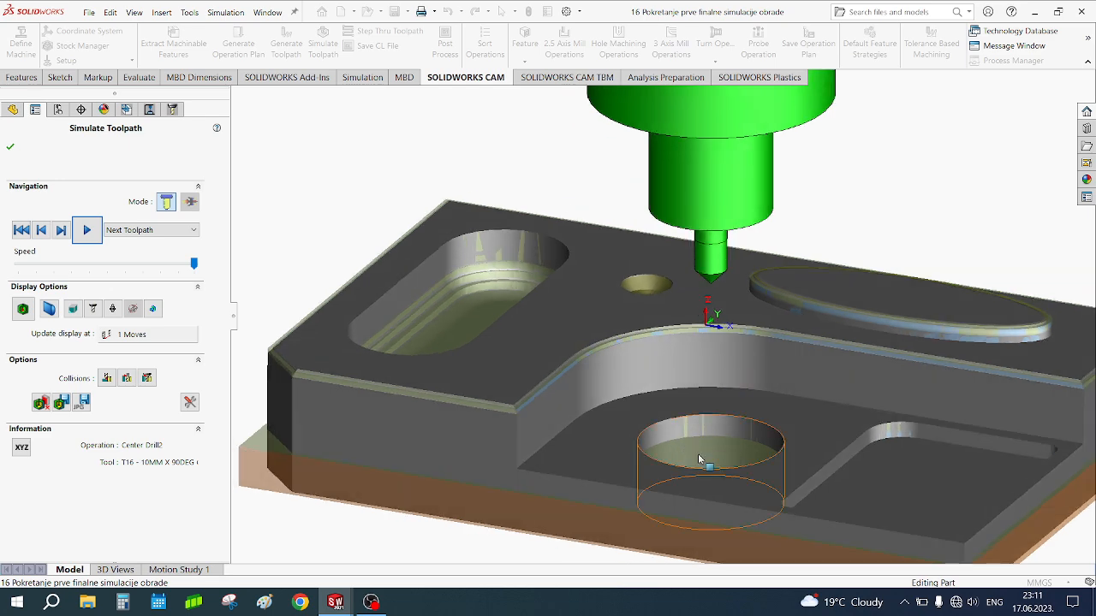
pyautogui.moveTo(713, 453); pyautogui.dragTo(710, 470, button='middle')
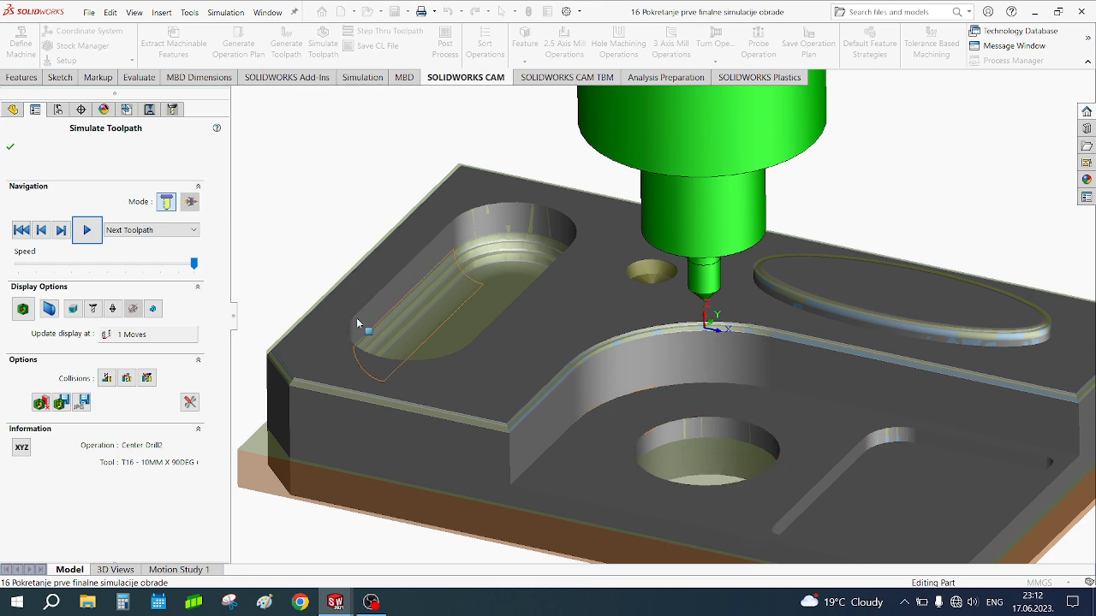
# Simulate the Drill2 operation and inspect the drilled hole in the middle of the large circular pocket.
pyautogui.click(79, 234)
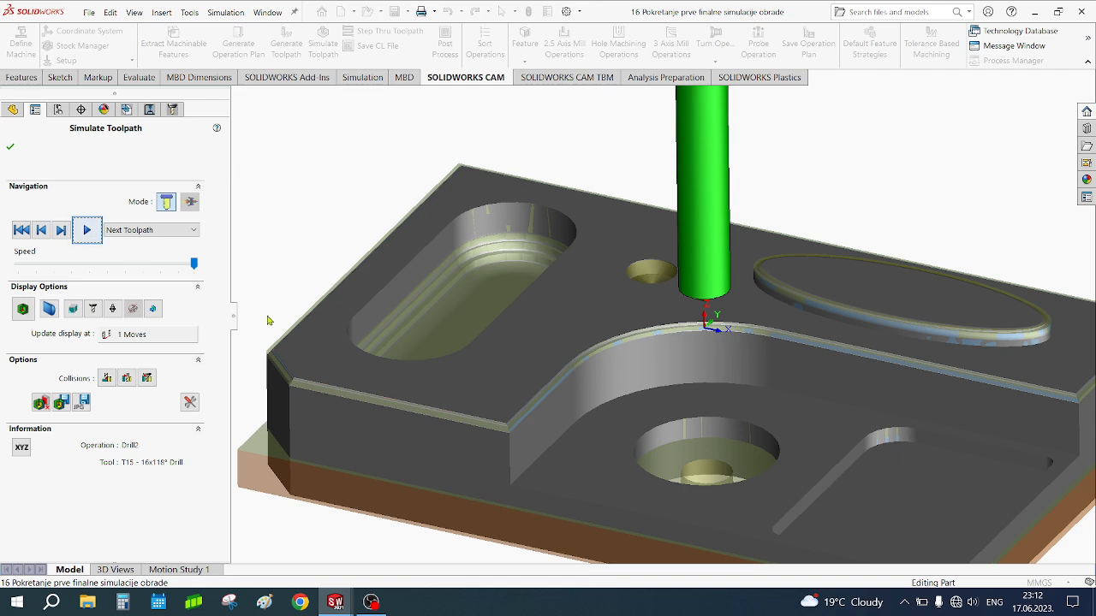
pyautogui.moveTo(711, 492); pyautogui.dragTo(712, 511, button='middle')
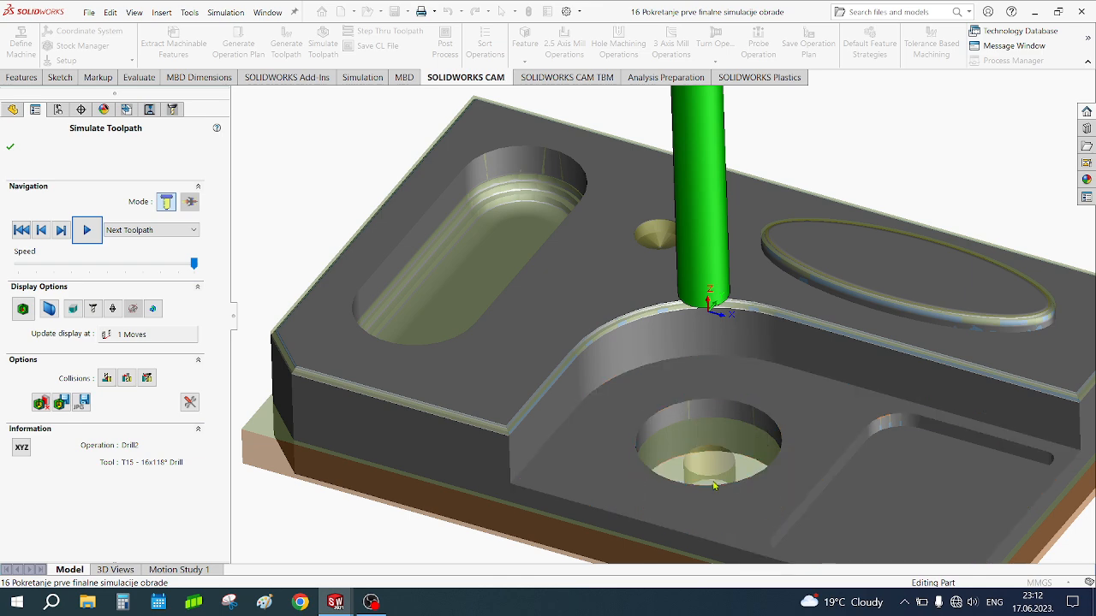
pyautogui.moveTo(780, 473); pyautogui.dragTo(757, 465, button='middle')
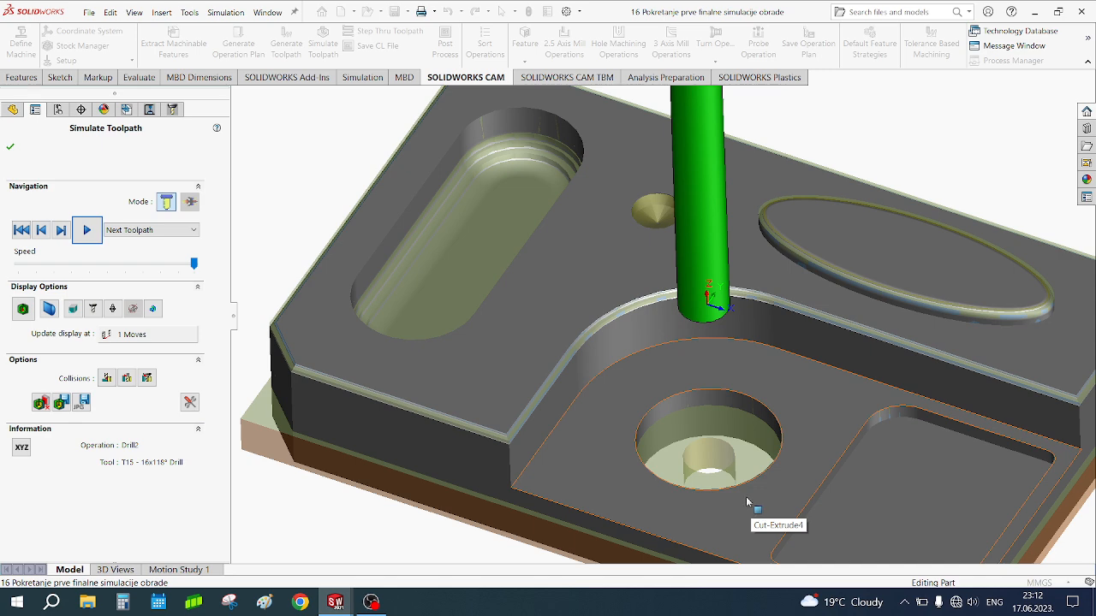
# Simulate Rough Mill6 and continue into the Z Level2 operation, acknowledging the rapid collision warning.
pyautogui.click(87, 233)
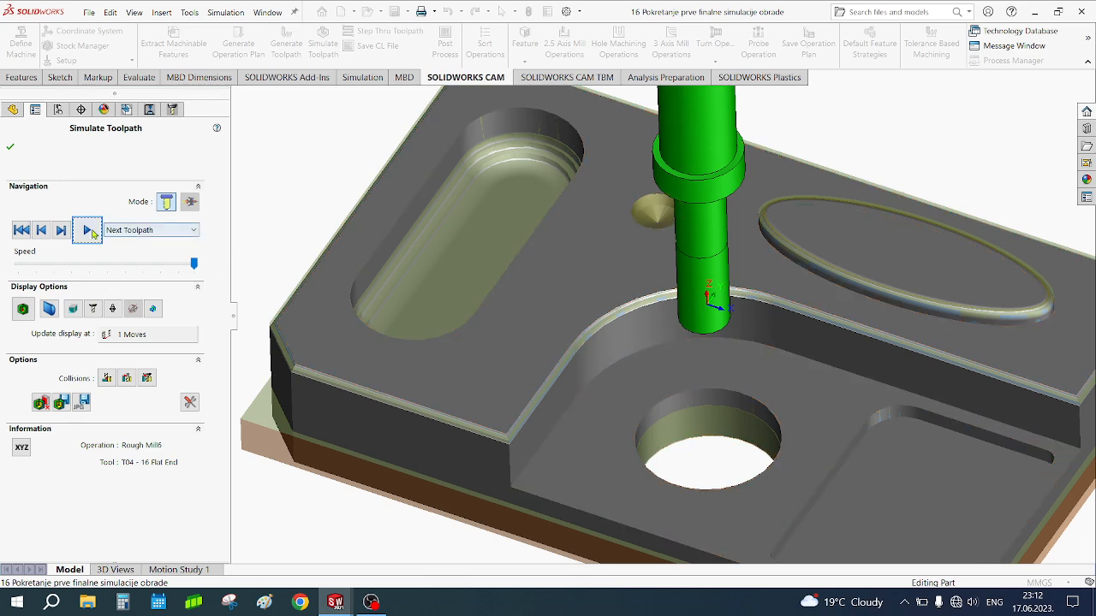
pyautogui.click(88, 231)
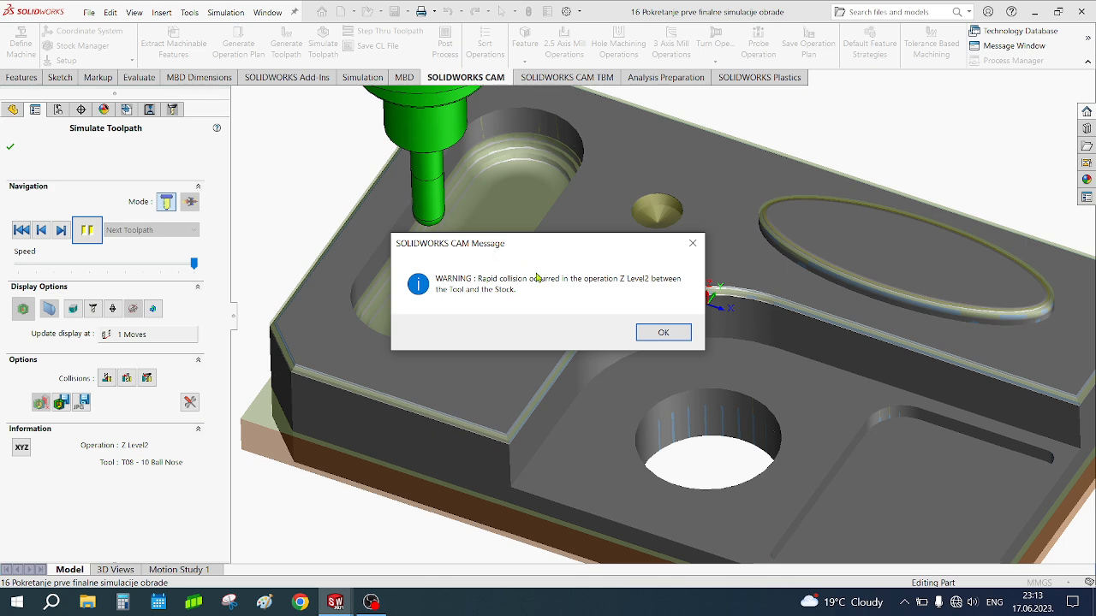
pyautogui.click(661, 336)
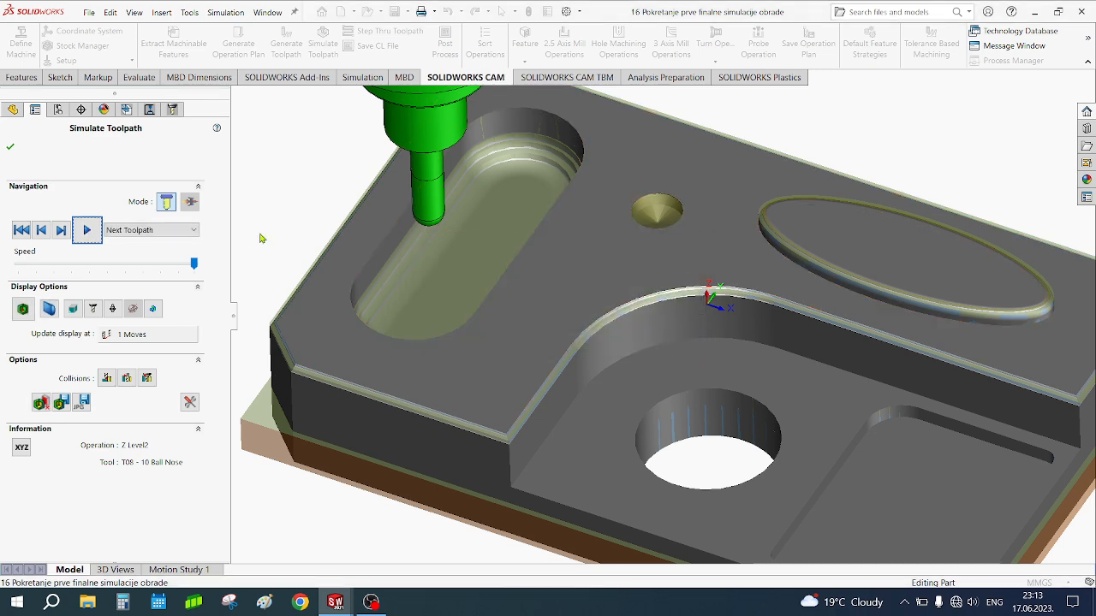
# Resume the Z Level2 simulation in the slotted pocket and watch the ball nose tool and holder from a low side angle.
pyautogui.click(86, 230)
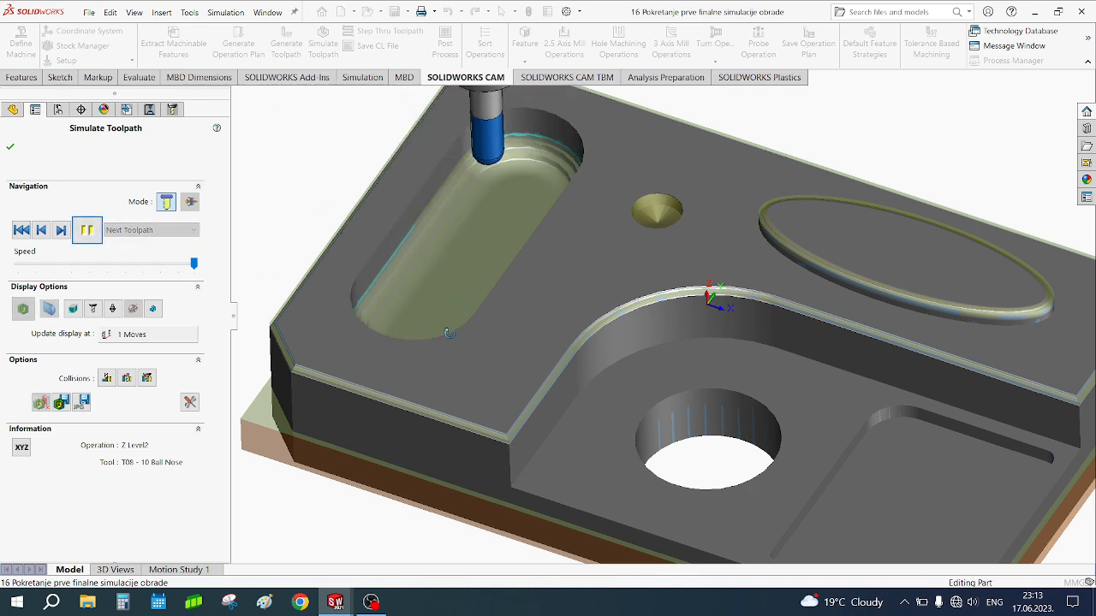
pyautogui.moveTo(362, 326); pyautogui.dragTo(435, 301, button='middle')
pyautogui.moveTo(490, 368); pyautogui.dragTo(503, 322, button='middle')
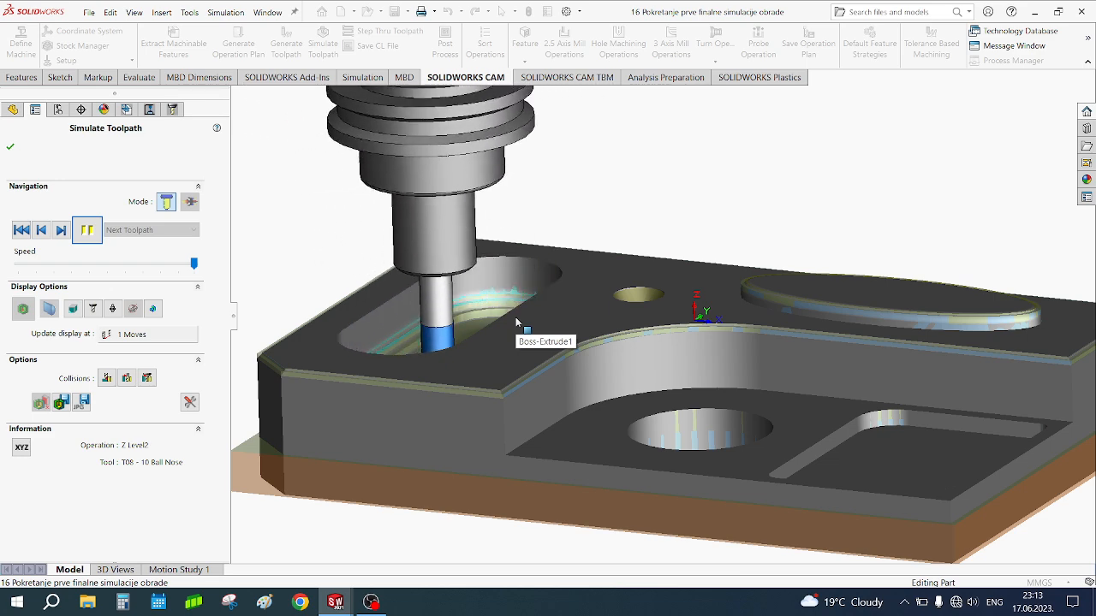
pyautogui.scroll(-2, 482, 320)
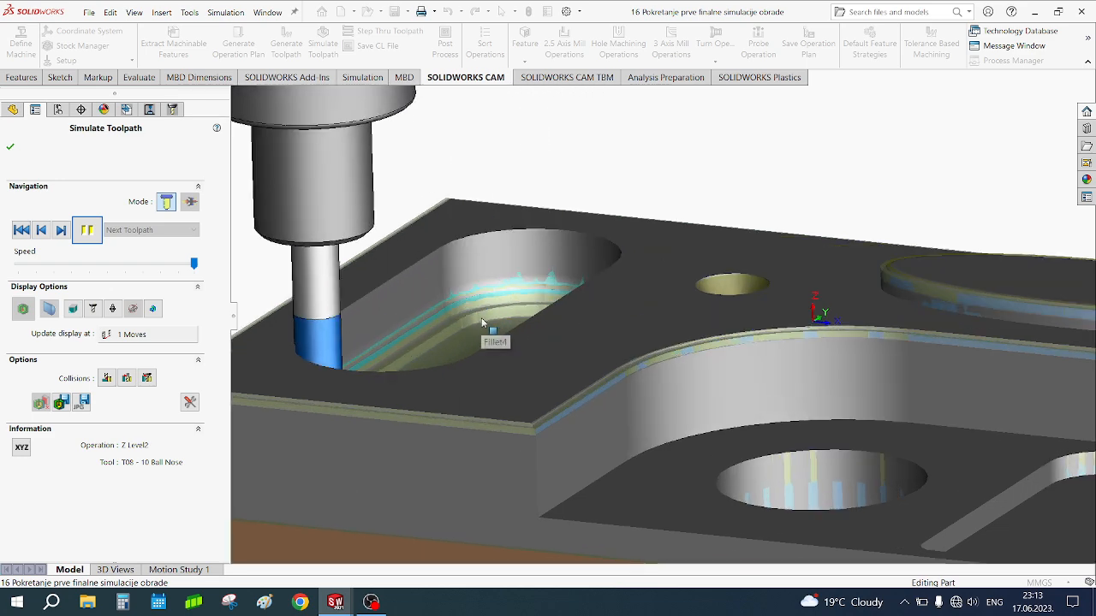
pyautogui.scroll(3, 496, 330)
pyautogui.scroll(-2, 616, 340)
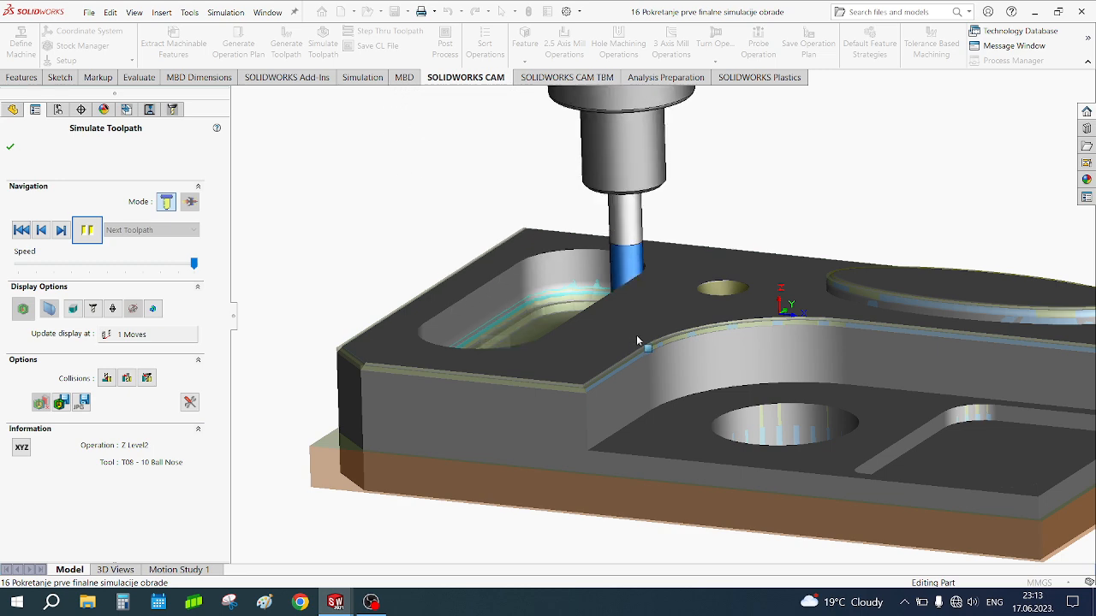
pyautogui.keyDown('ctrl'); pyautogui.moveTo(637, 323); pyautogui.dragTo(575, 327, button='middle'); pyautogui.keyUp('ctrl')
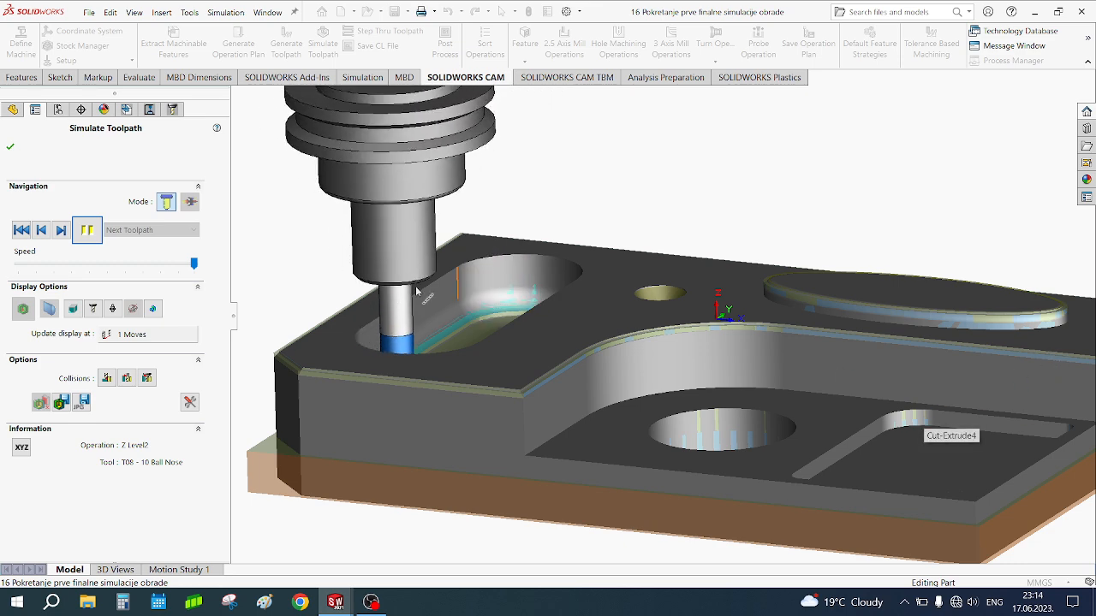
# Pause the Z Level2 simulation and section the part through the slotted pocket to examine its filleted bottom edge up close.
pyautogui.click(86, 229)
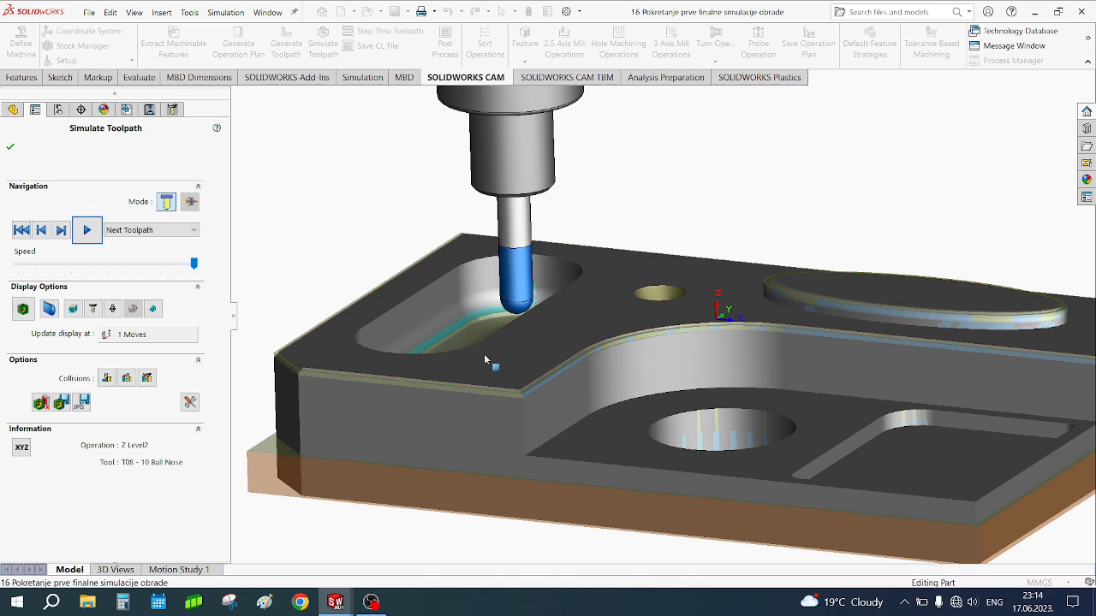
pyautogui.moveTo(484, 354); pyautogui.dragTo(500, 353, button='middle')
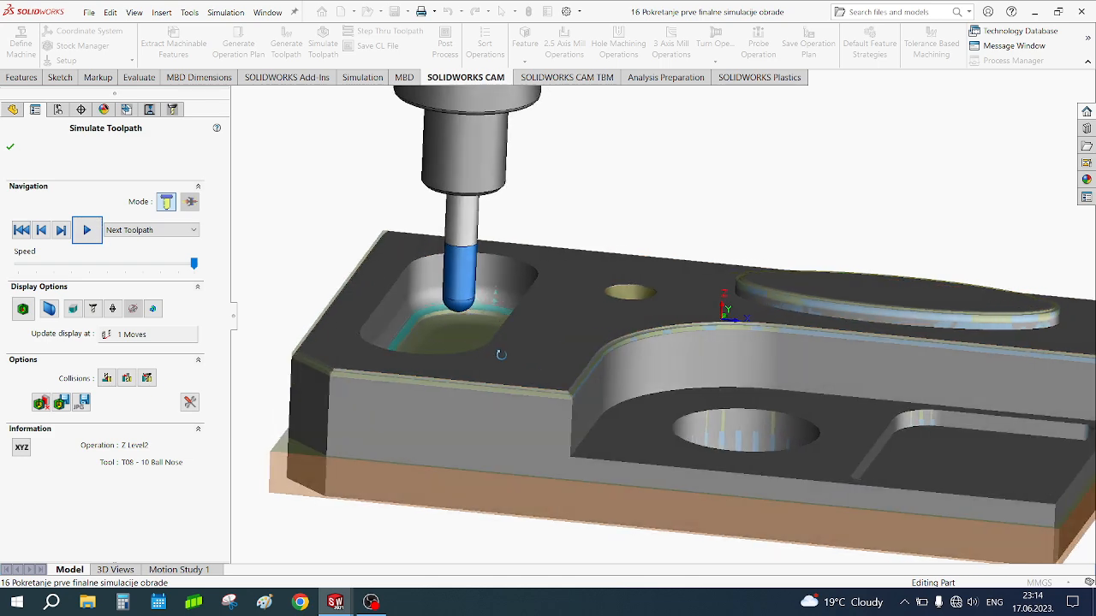
pyautogui.click(47, 309)
pyautogui.click(398, 347)
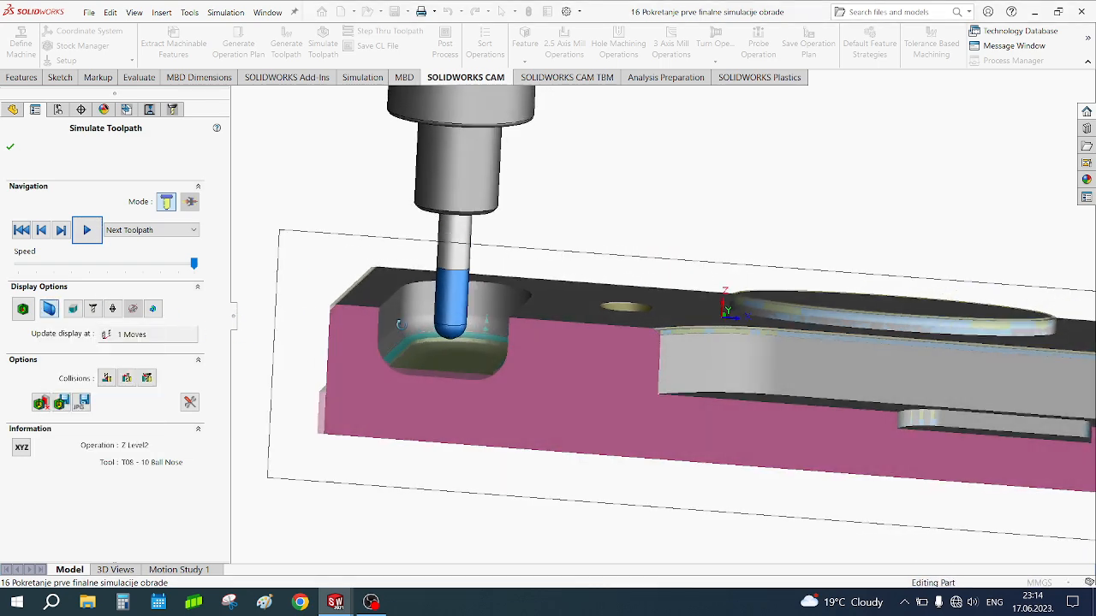
pyautogui.scroll(-3, 394, 341)
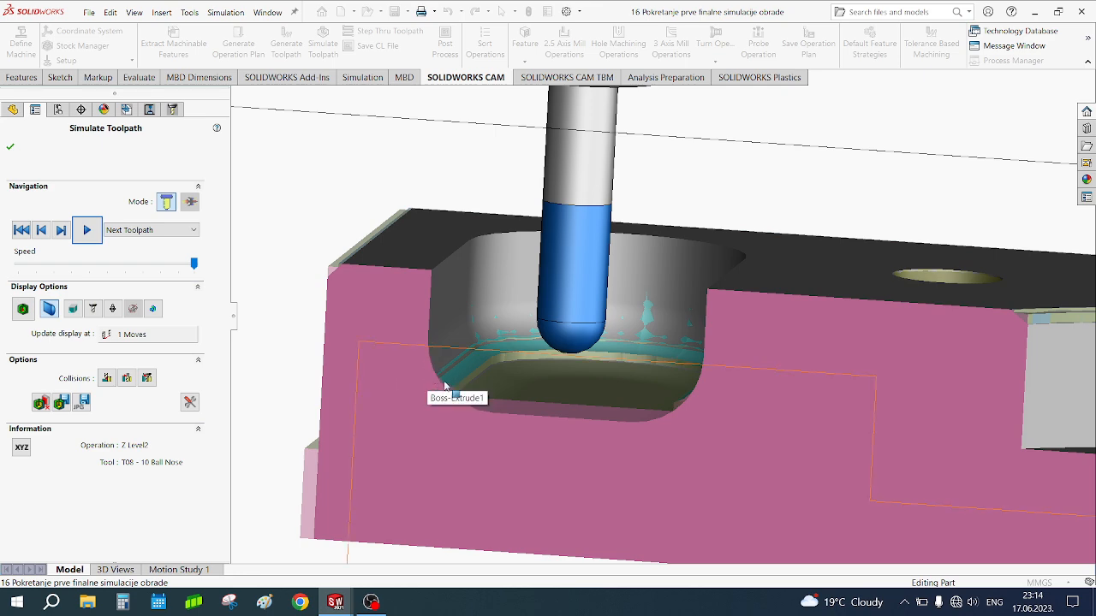
pyautogui.scroll(-3, 443, 382)
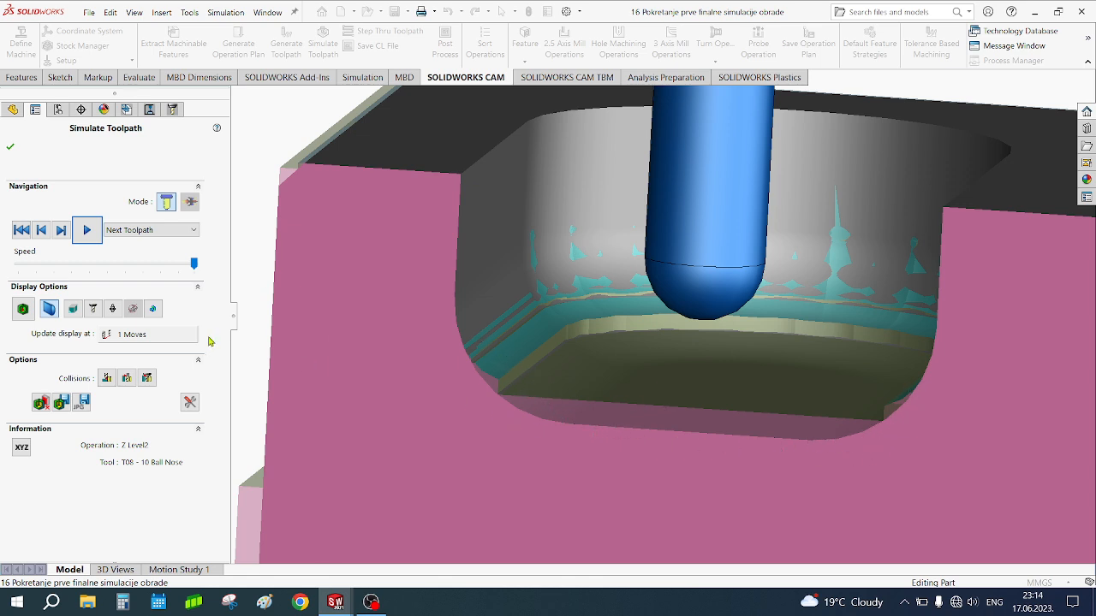
# Turn off the section view and resume the Z Level2 simulation with the whole slotted pocket in view.
pyautogui.click(48, 310)
pyautogui.click(86, 230)
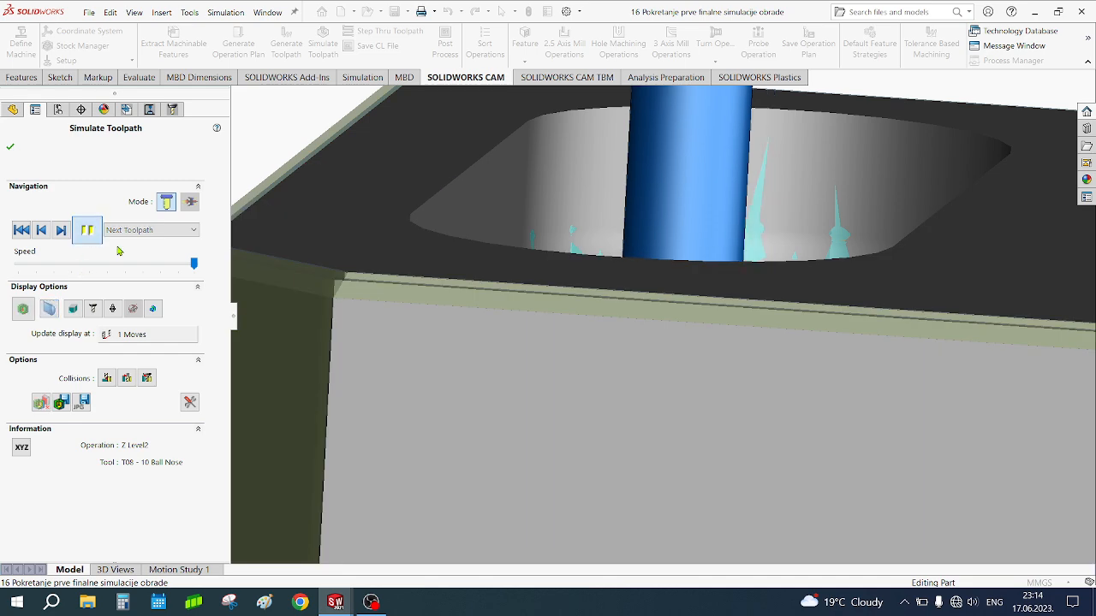
pyautogui.scroll(6, 699, 285)
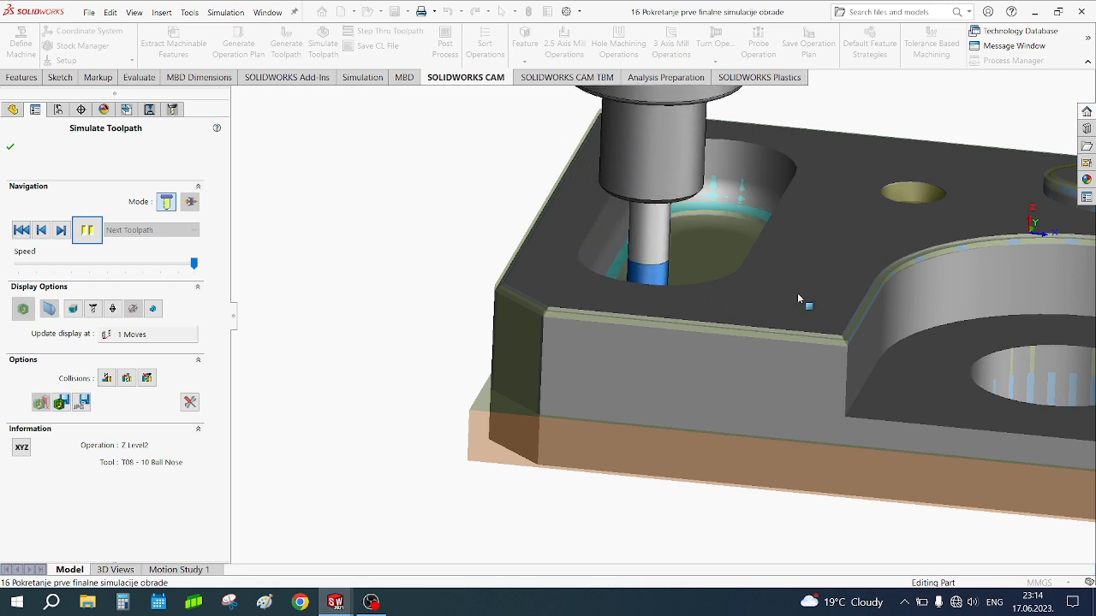
pyautogui.keyDown('ctrl'); pyautogui.moveTo(797, 293); pyautogui.dragTo(612, 272, button='middle'); pyautogui.keyUp('ctrl')
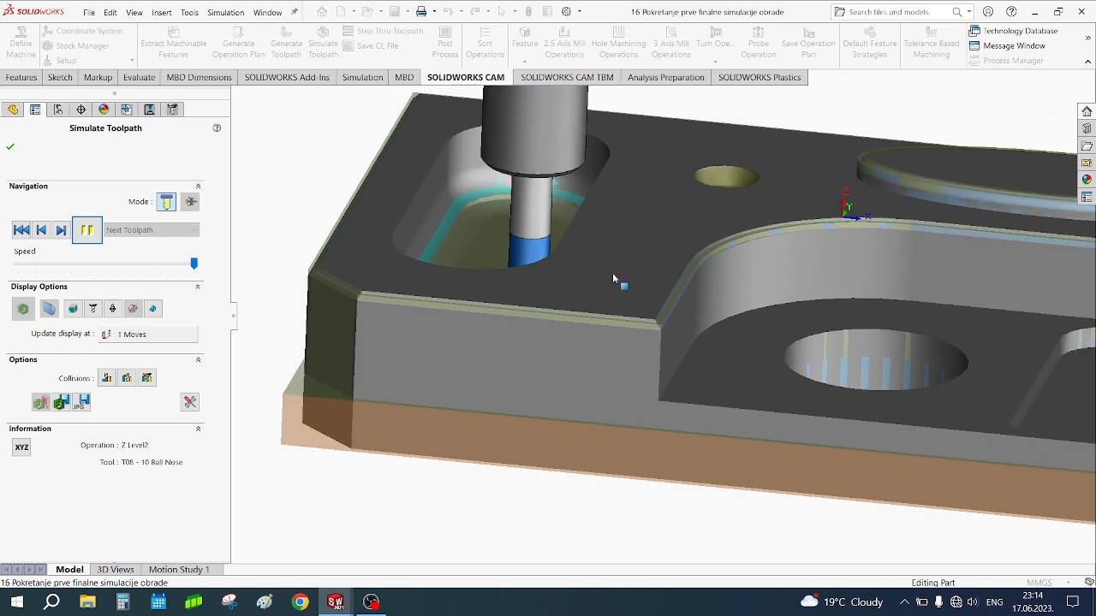
pyautogui.scroll(1, 612, 273)
pyautogui.rightClick(612, 273)
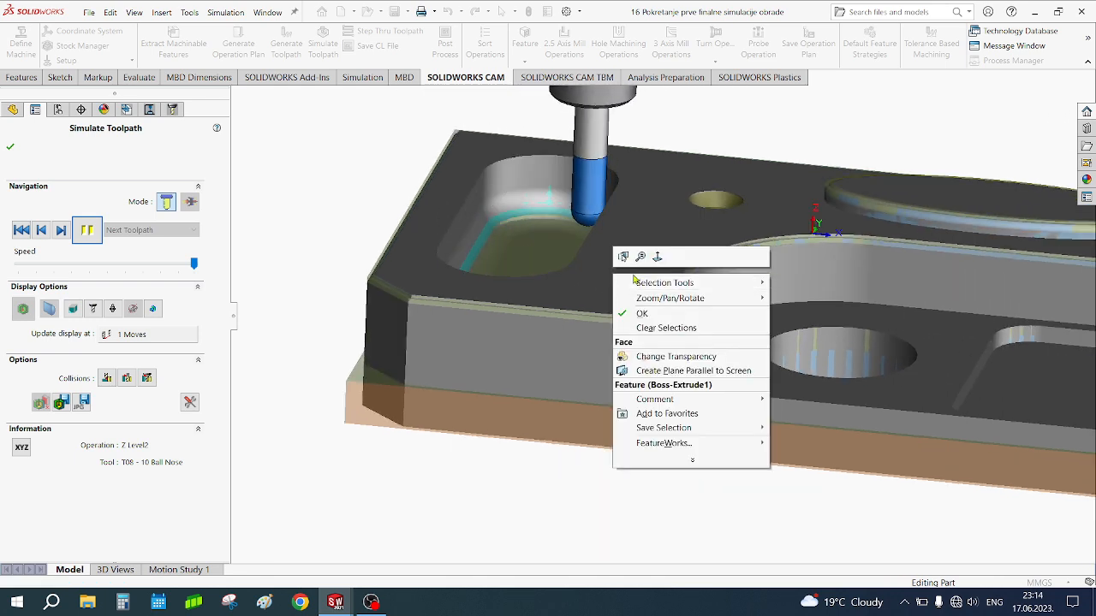
pyautogui.click(733, 144)
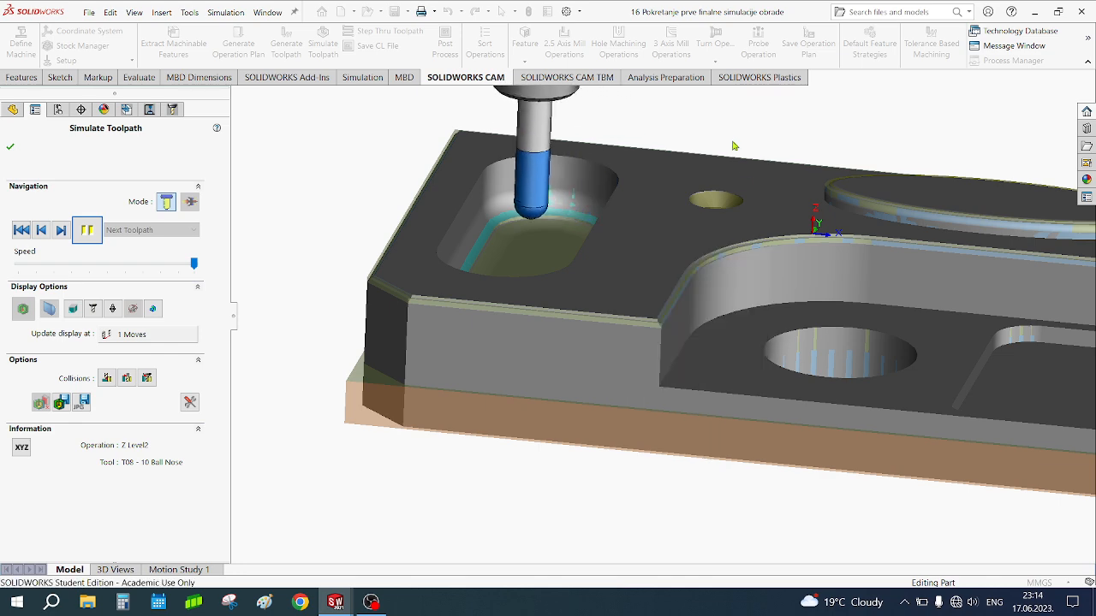
# Watch the remaining Z Level2 ball nose passes to the end and examine the slotted pocket's walls and floor.
pyautogui.moveTo(681, 229); pyautogui.dragTo(537, 248, button='middle')
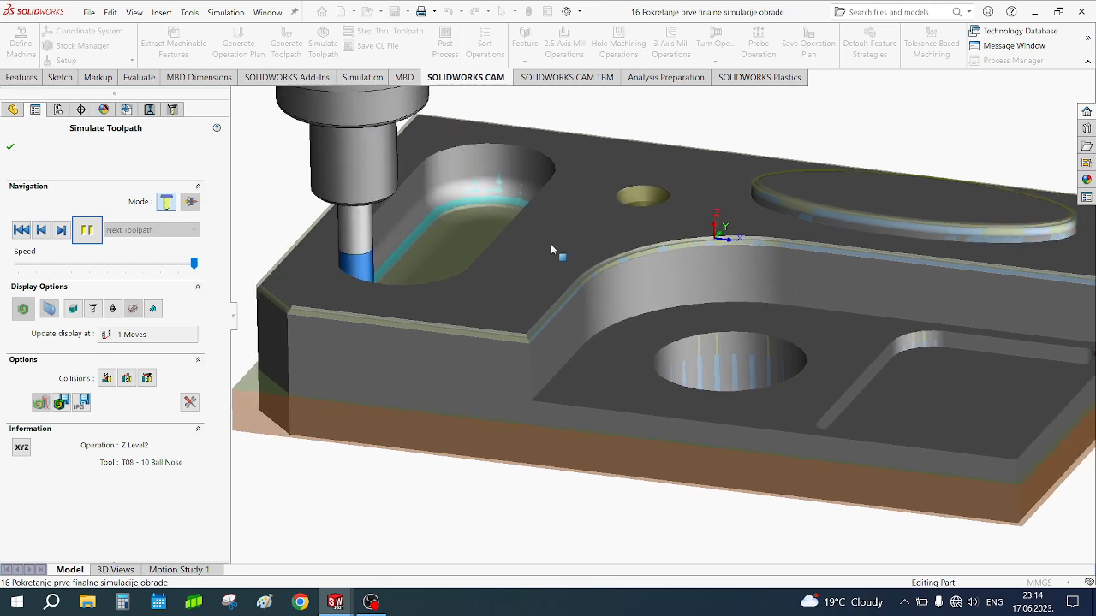
pyautogui.scroll(-1, 553, 250)
pyautogui.scroll(2, 553, 243)
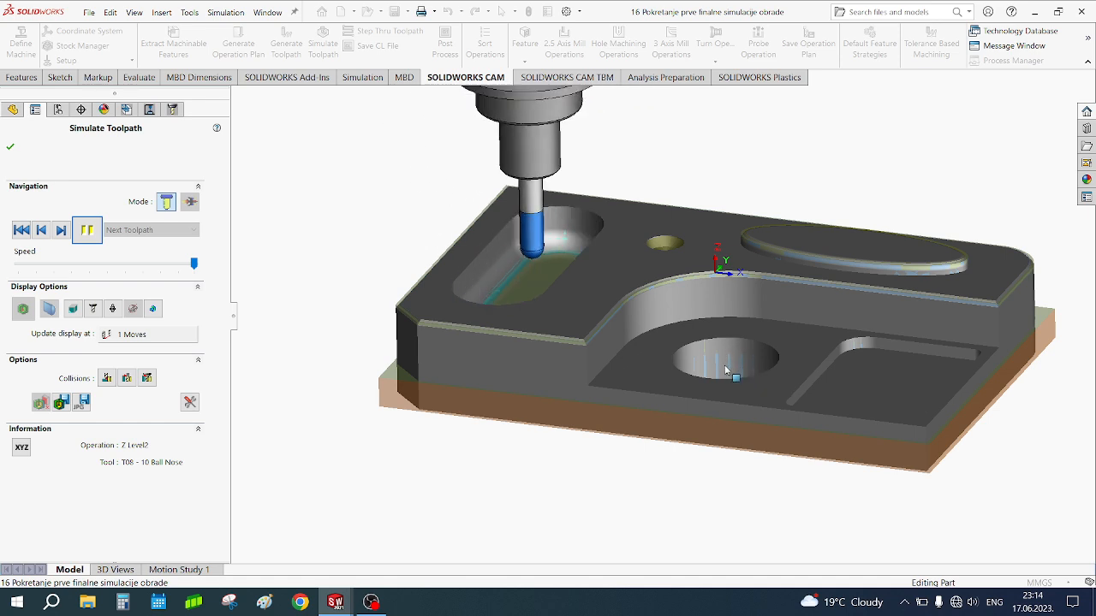
pyautogui.scroll(-3, 727, 366)
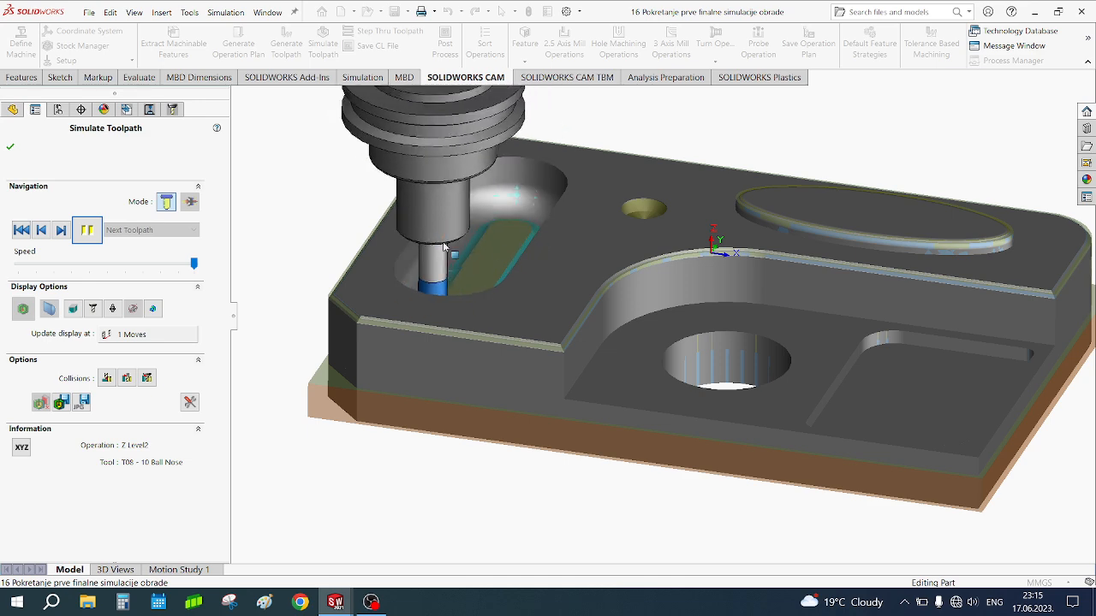
pyautogui.moveTo(374, 259); pyautogui.dragTo(382, 280, button='middle')
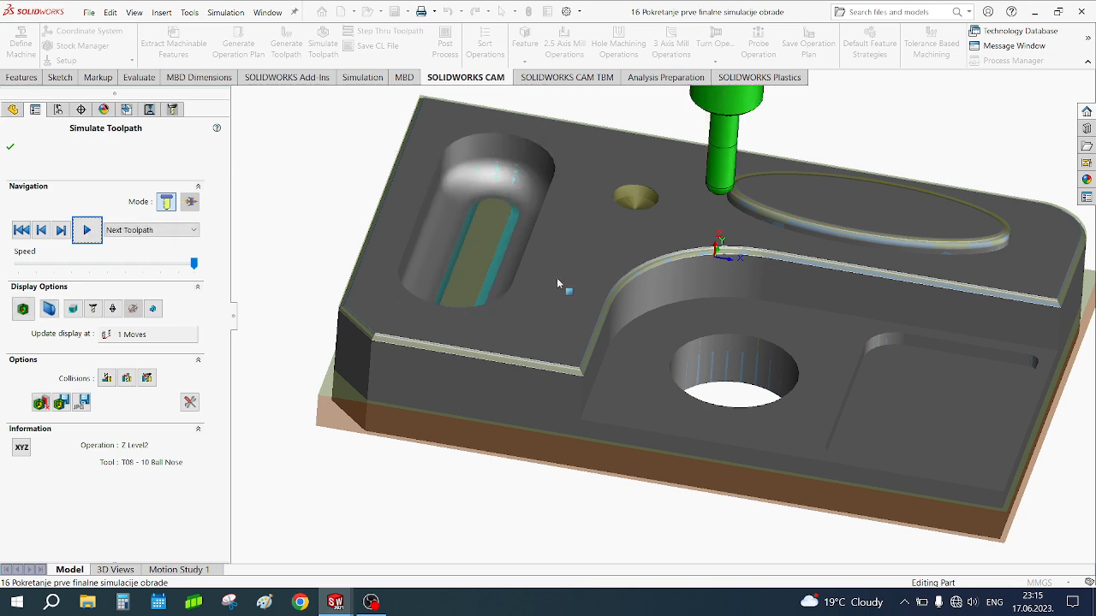
pyautogui.moveTo(557, 278); pyautogui.dragTo(546, 267, button='middle')
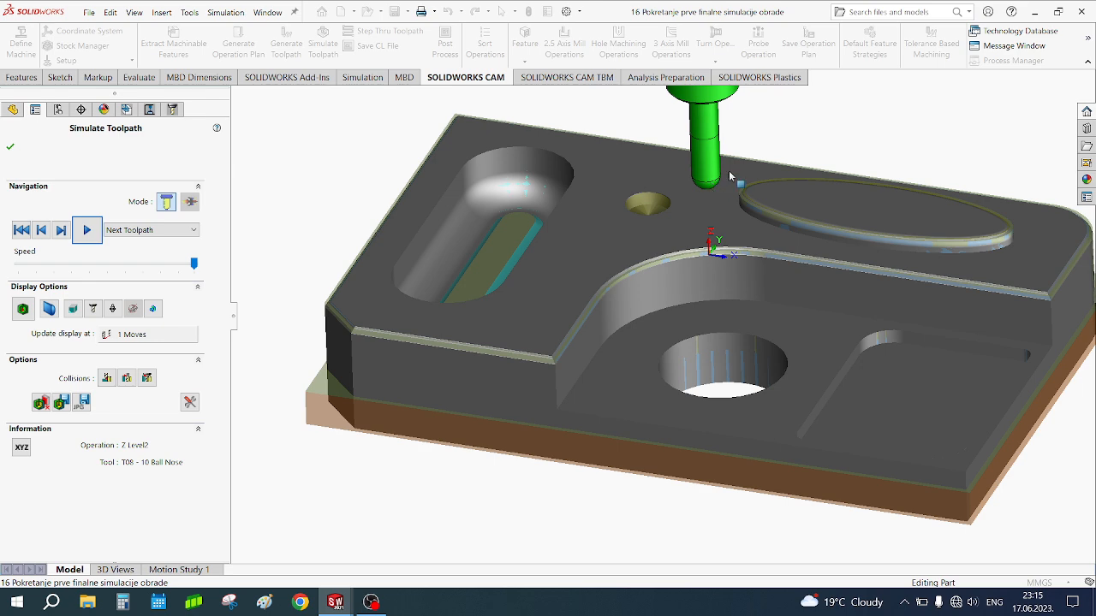
# Simulate the Flat Area1 operation on the slotted pocket's floor and inspect the pocket and the neighbouring small hole.
pyautogui.click(86, 231)
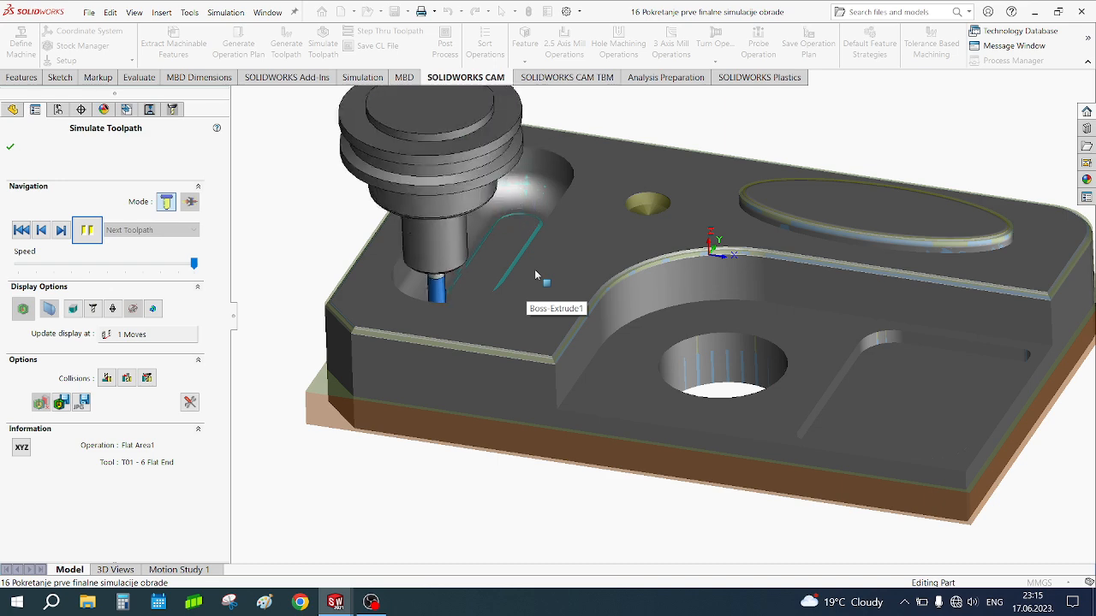
pyautogui.moveTo(557, 276)
pyautogui.mouseDown(button='middle')
pyautogui.moveTo(556, 218)
pyautogui.moveTo(544, 244)
pyautogui.moveTo(557, 281)
pyautogui.mouseUp(button='middle')
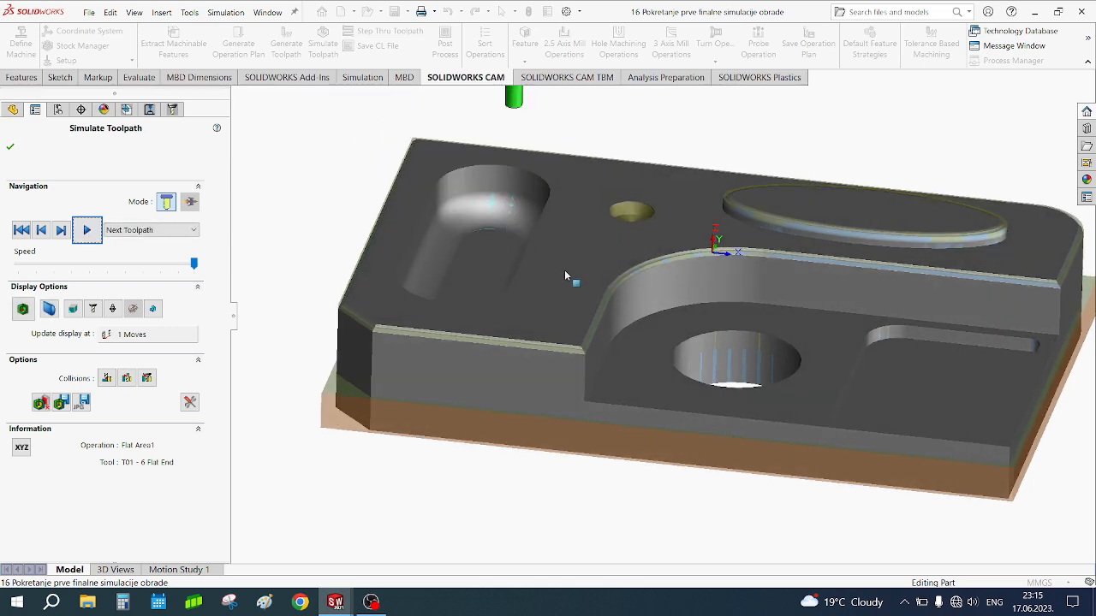
pyautogui.scroll(1, 593, 256)
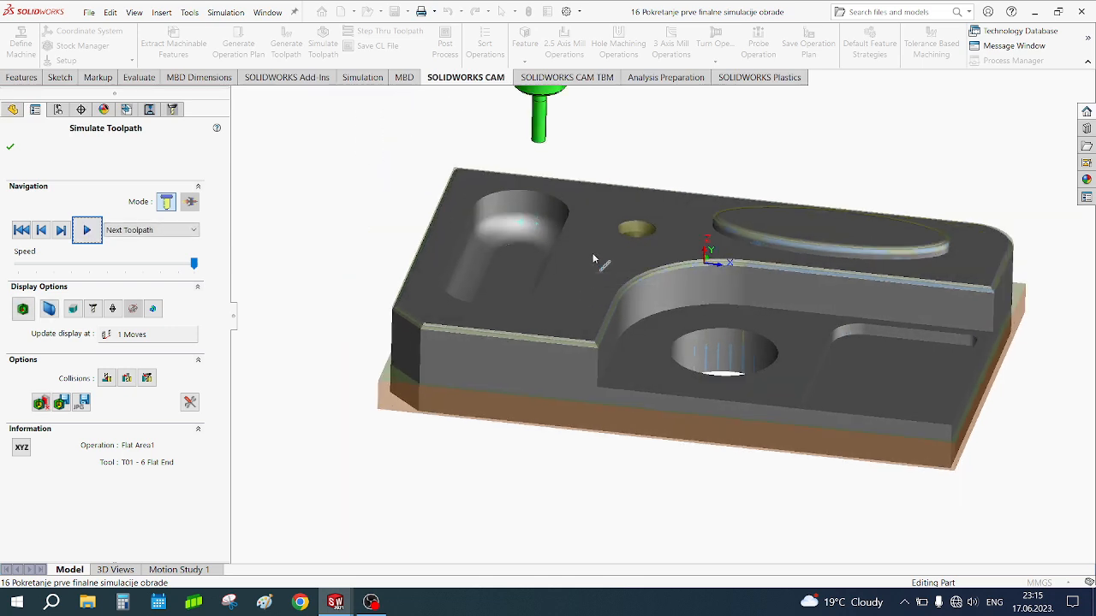
pyautogui.keyDown('ctrl'); pyautogui.moveTo(579, 248); pyautogui.dragTo(551, 294, button='middle'); pyautogui.keyUp('ctrl')
pyautogui.scroll(-5, 595, 278)
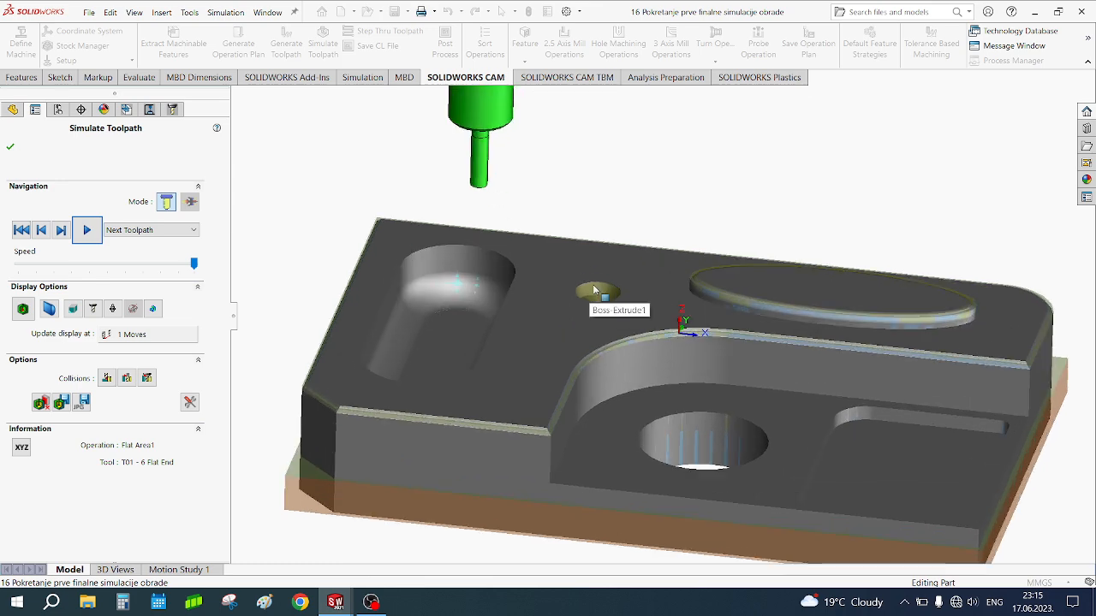
pyautogui.scroll(-3, 615, 311)
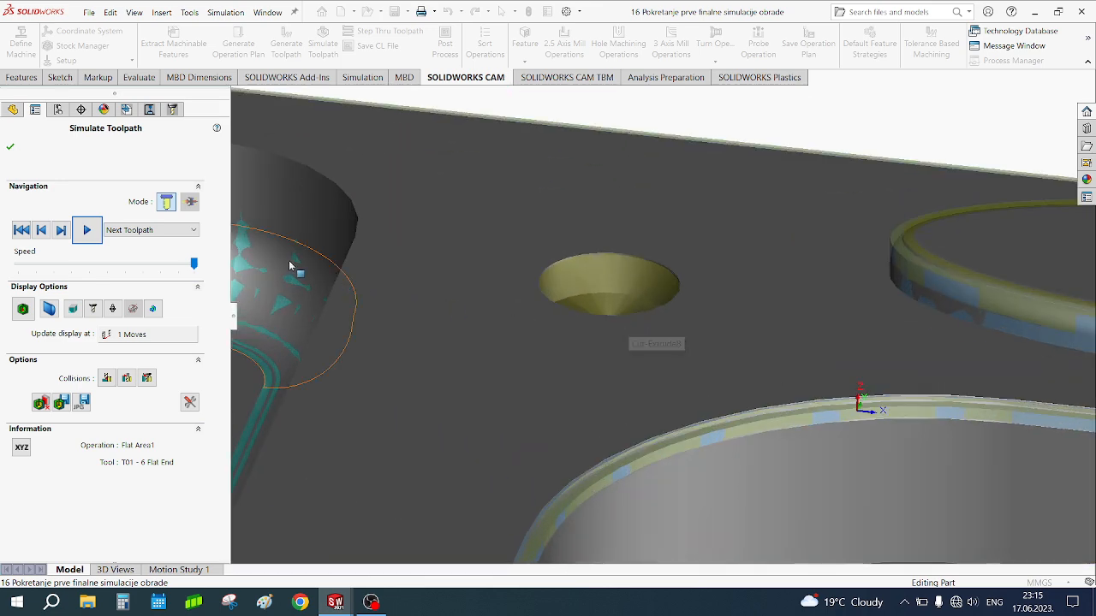
# Simulate Area Clearance2 in the small hole, check it with the colour comparison against the part, and restore the normal display.
pyautogui.click(86, 231)
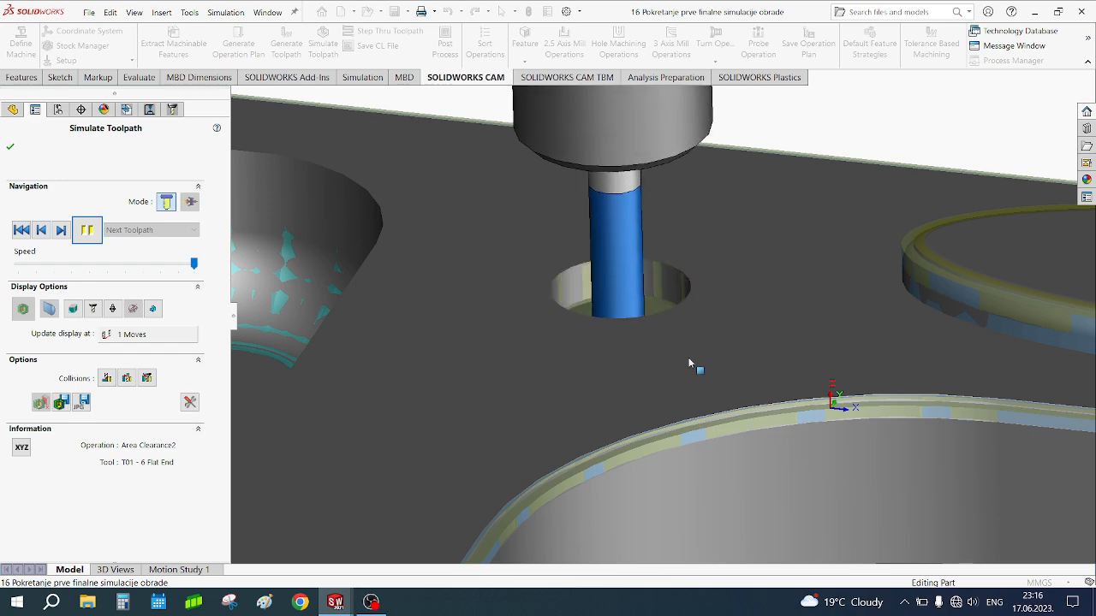
pyautogui.moveTo(515, 285); pyautogui.dragTo(505, 318, button='middle')
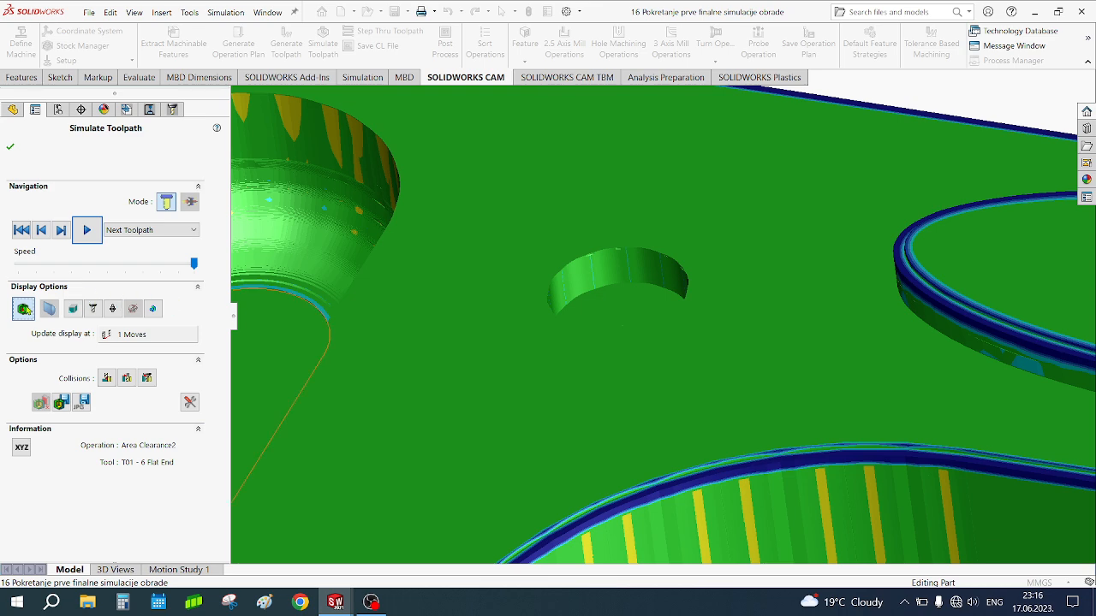
pyautogui.click(24, 309)
pyautogui.scroll(6, 501, 283)
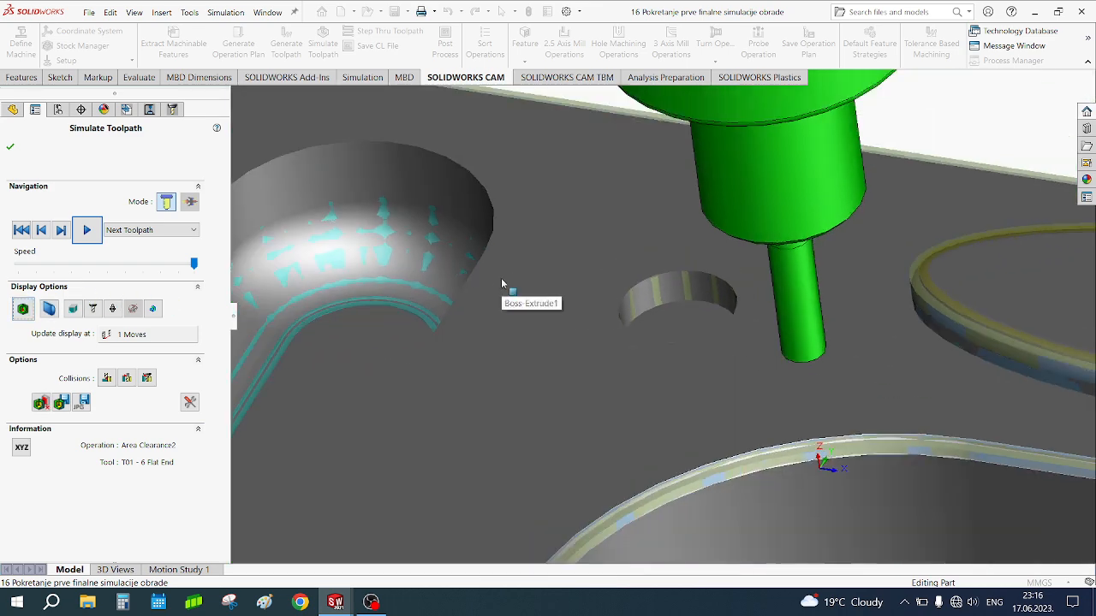
pyautogui.moveTo(695, 362); pyautogui.dragTo(712, 296, button='middle')
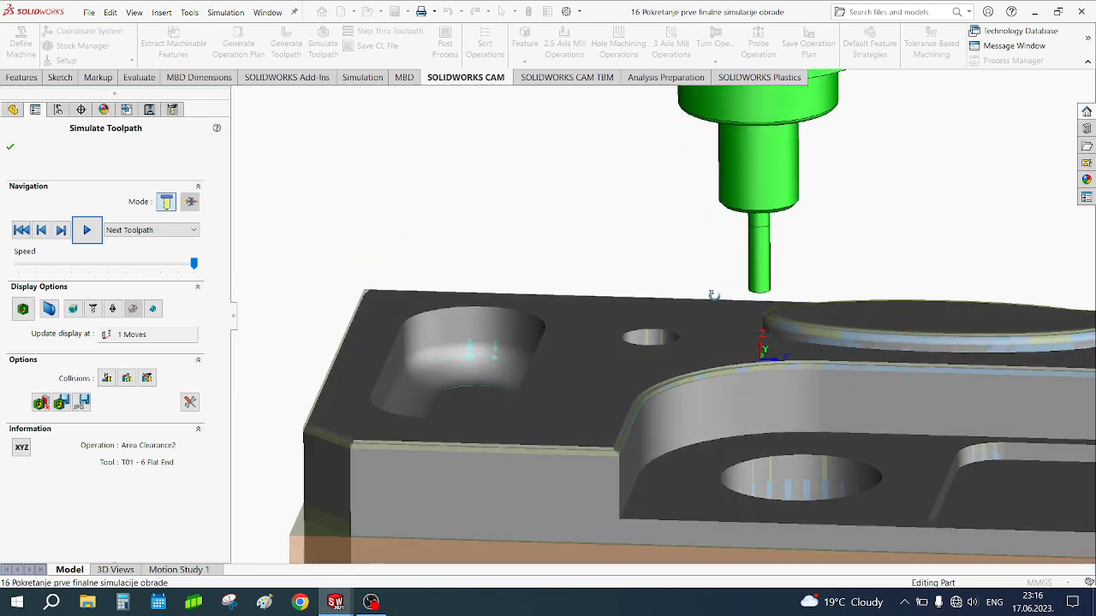
# Start the Z Level3 simulation and follow the 4 mm ball nose tool along the raised oval boss's filleted top edge.
pyautogui.click(89, 234)
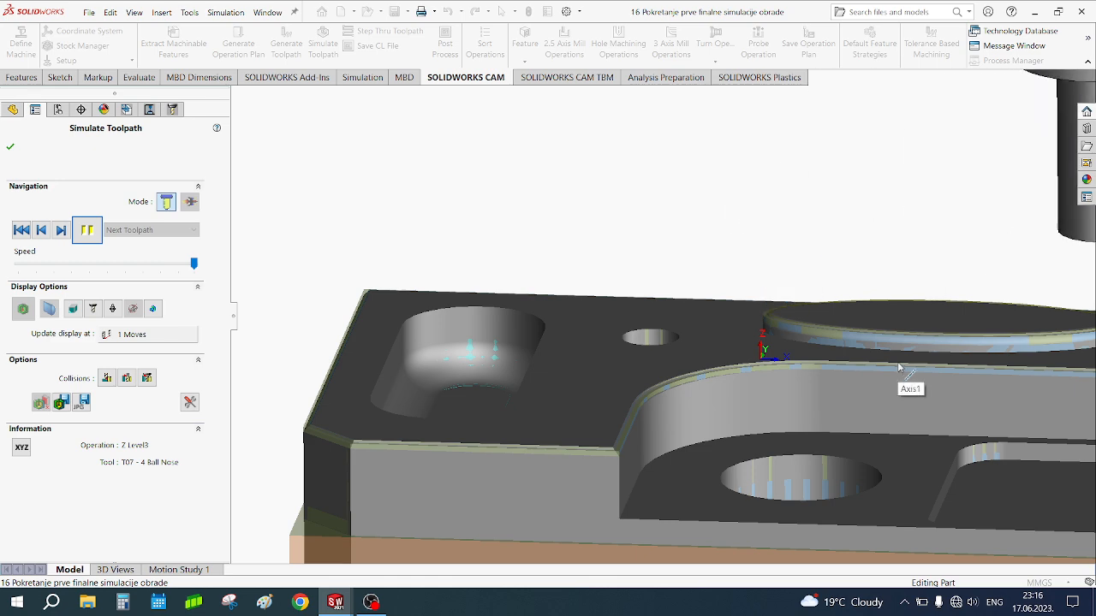
pyautogui.moveTo(899, 370); pyautogui.dragTo(780, 335, button='middle')
pyautogui.scroll(-5, 839, 313)
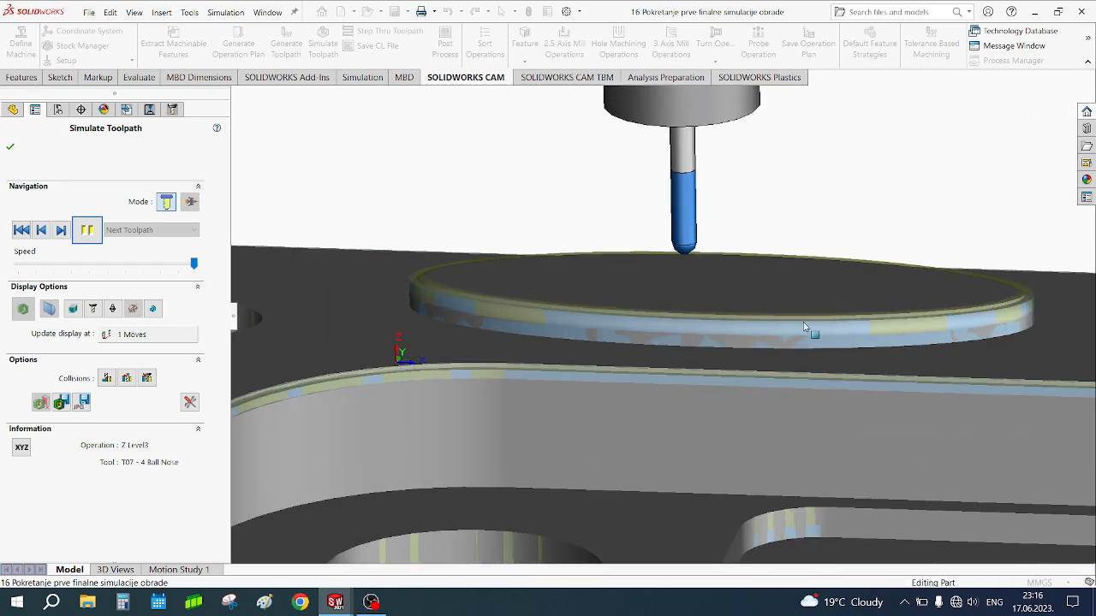
pyautogui.moveTo(439, 264); pyautogui.dragTo(417, 231, button='middle')
pyautogui.scroll(-9, 305, 269)
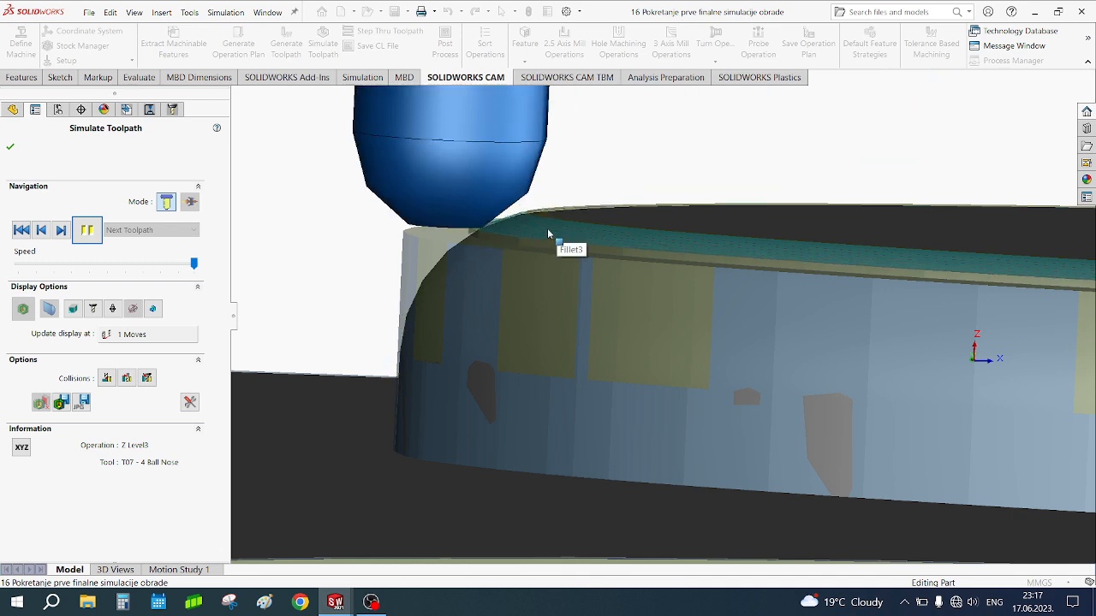
# Examine the oval boss's fillet and the material around it up close from low side angles during Z Level3.
pyautogui.moveTo(548, 232); pyautogui.dragTo(483, 245, button='middle')
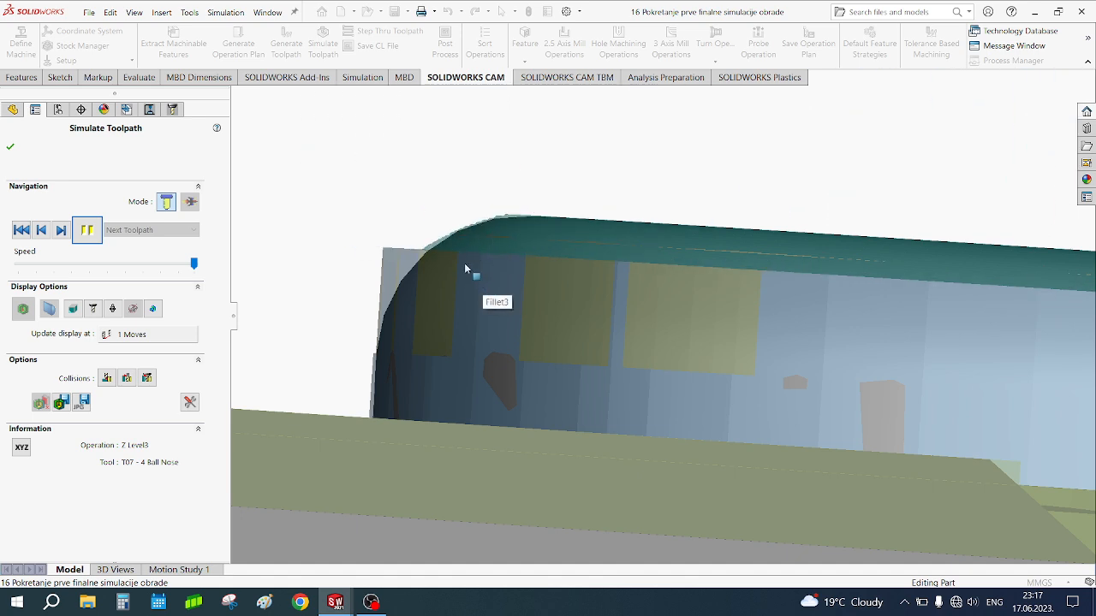
pyautogui.scroll(1, 463, 270)
pyautogui.scroll(-3, 465, 272)
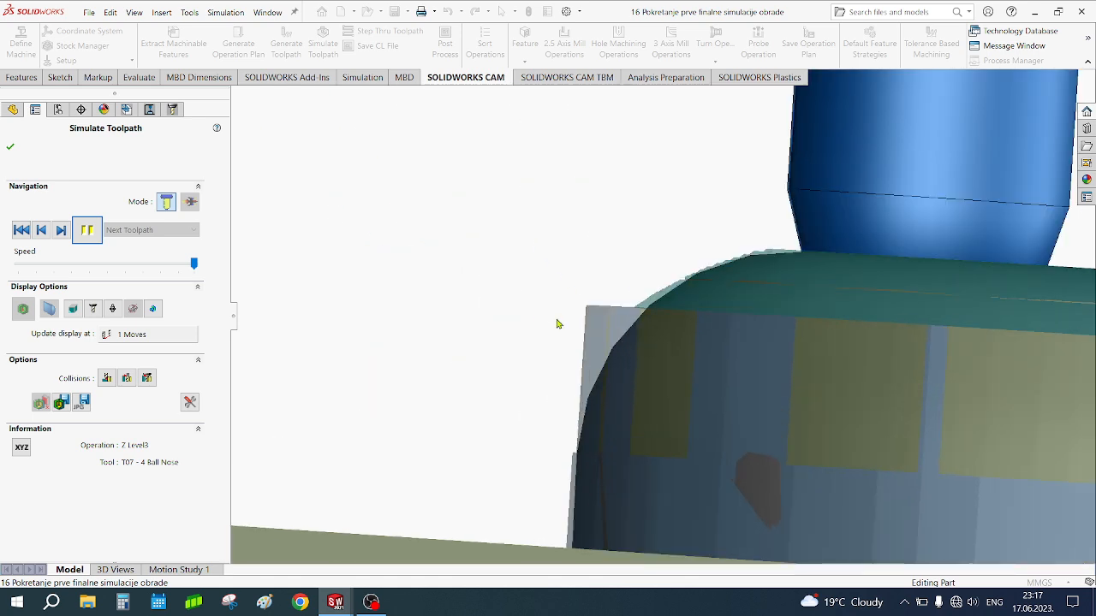
pyautogui.moveTo(659, 322); pyautogui.dragTo(722, 334, button='middle')
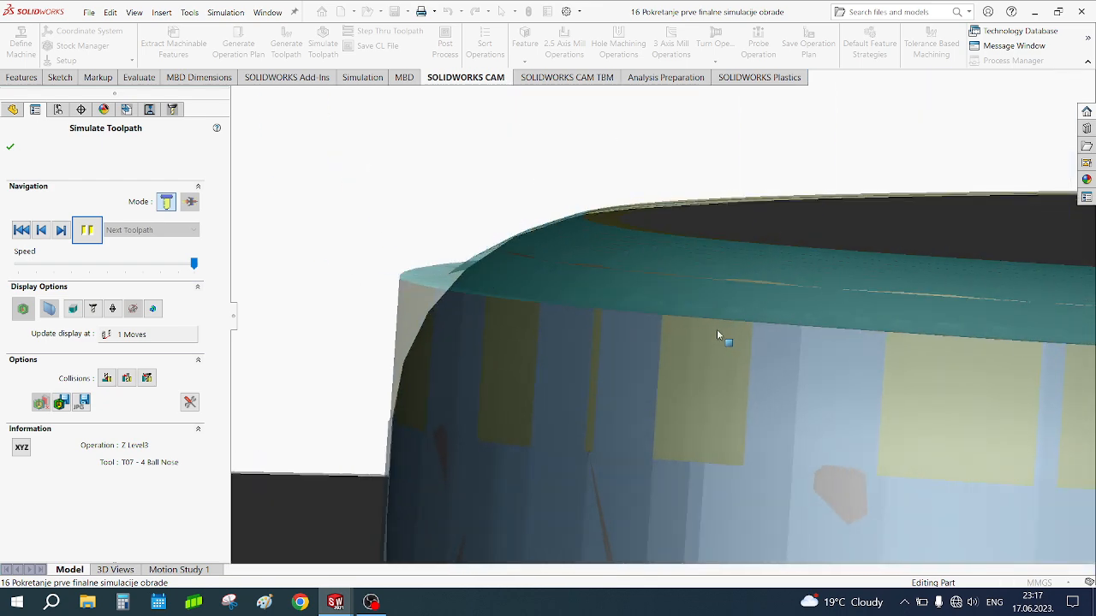
pyautogui.scroll(-2, 714, 330)
pyautogui.scroll(4, 713, 330)
pyautogui.scroll(3, 712, 330)
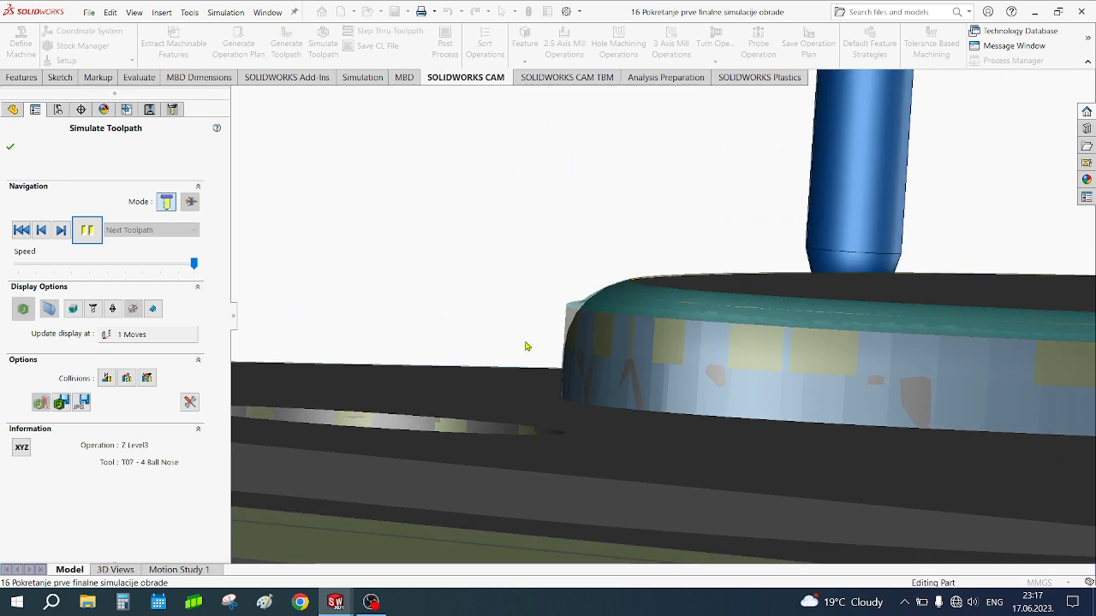
pyautogui.scroll(3, 754, 318)
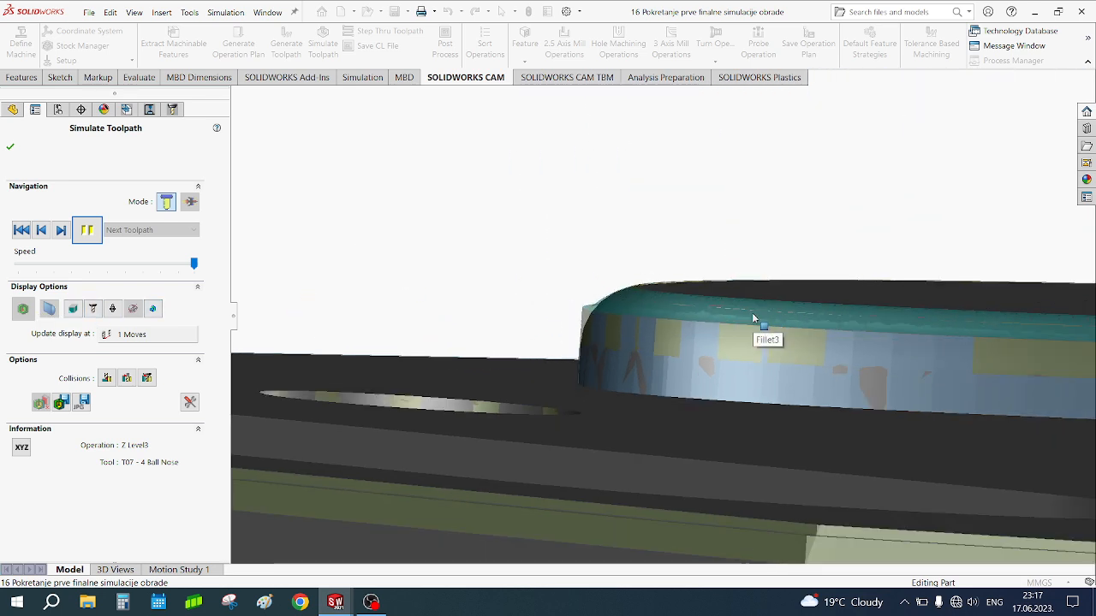
# Watch the Z Level3 tool and holder travel around the oval boss from several sides of the part.
pyautogui.scroll(-5, 752, 314)
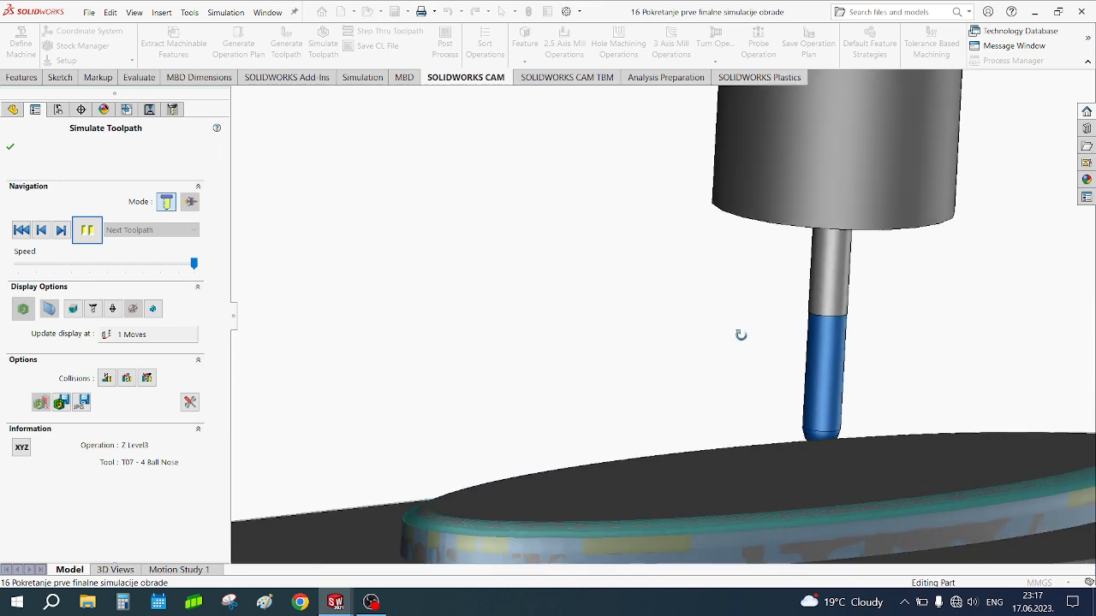
pyautogui.scroll(3, 702, 232)
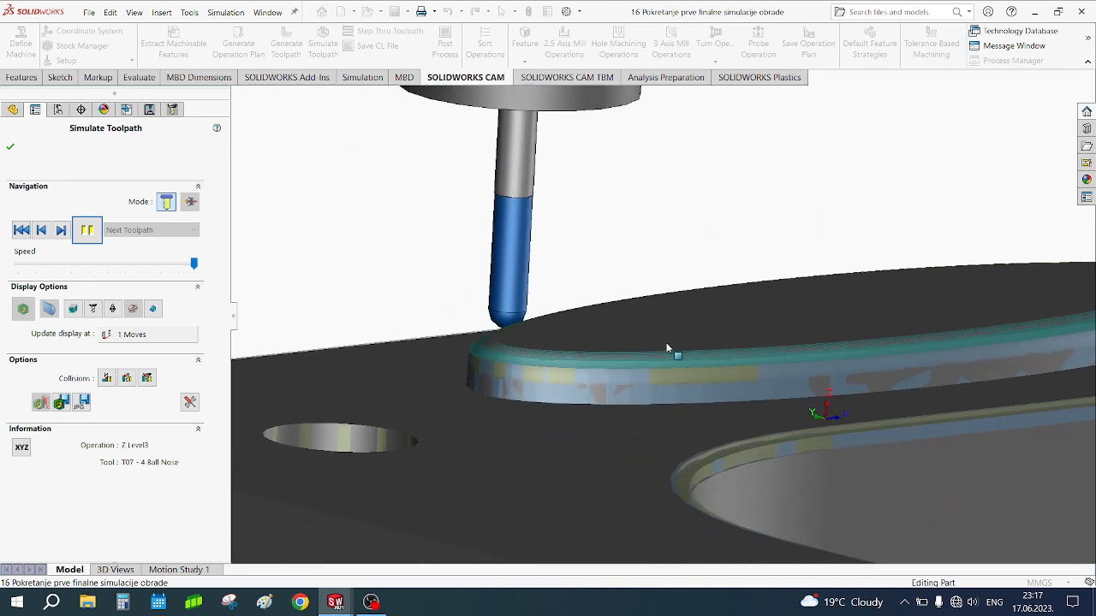
pyautogui.scroll(-5, 648, 348)
pyautogui.scroll(5, 637, 356)
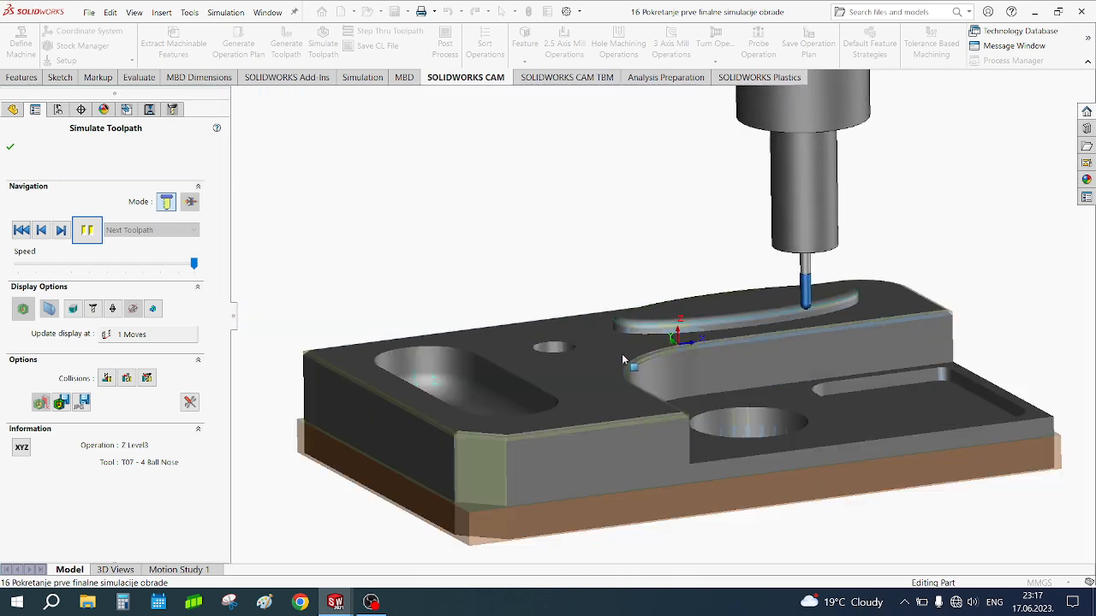
pyautogui.moveTo(618, 341); pyautogui.dragTo(536, 364, button='middle')
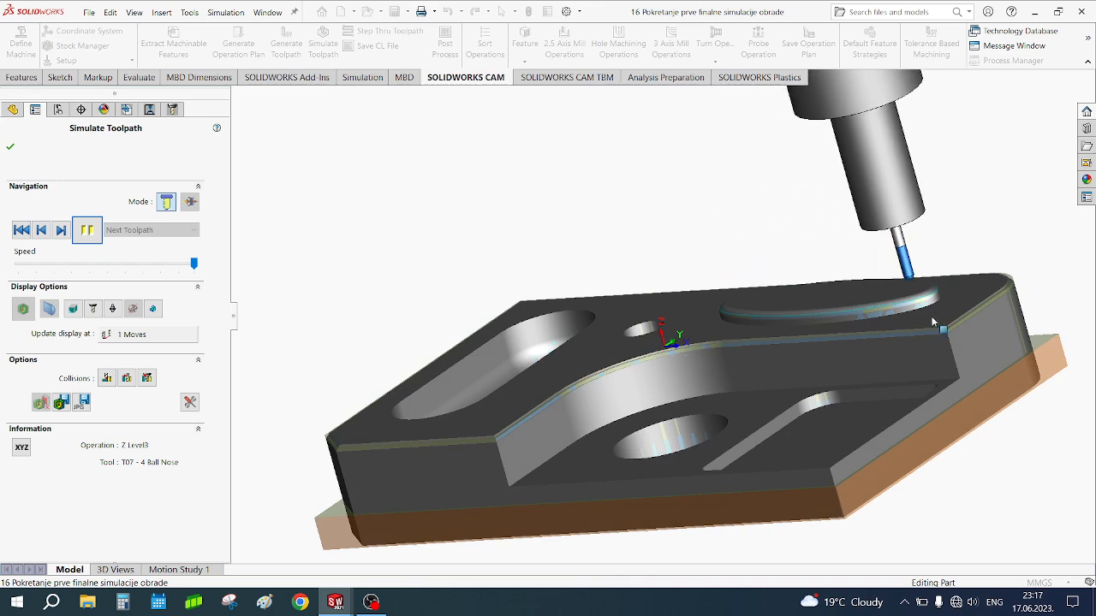
pyautogui.moveTo(931, 318); pyautogui.dragTo(890, 336, button='middle')
pyautogui.scroll(-2, 888, 334)
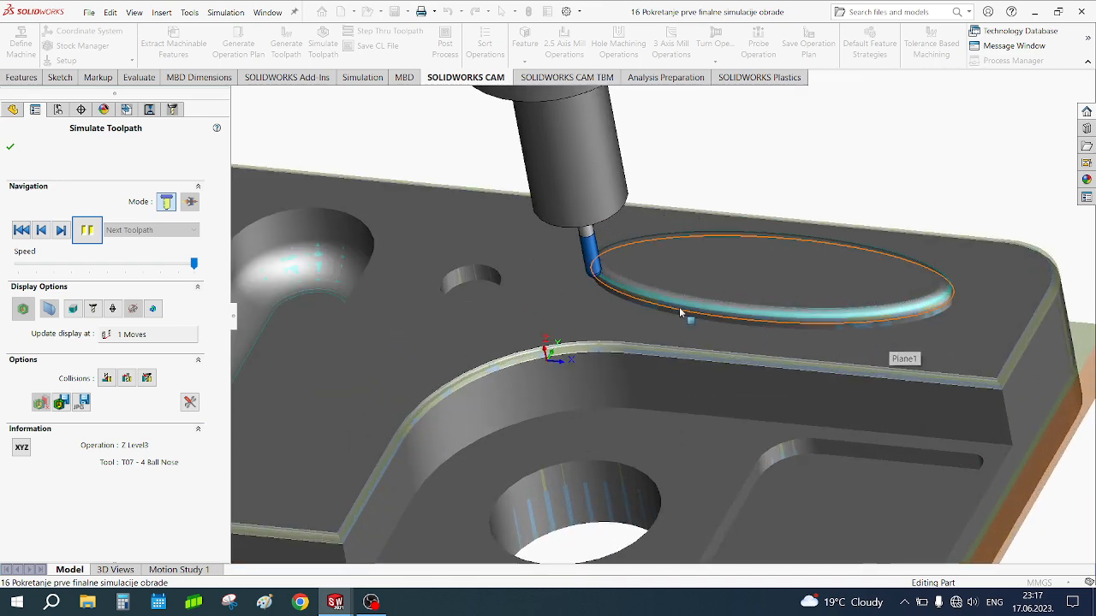
pyautogui.moveTo(679, 306); pyautogui.dragTo(695, 273, button='middle')
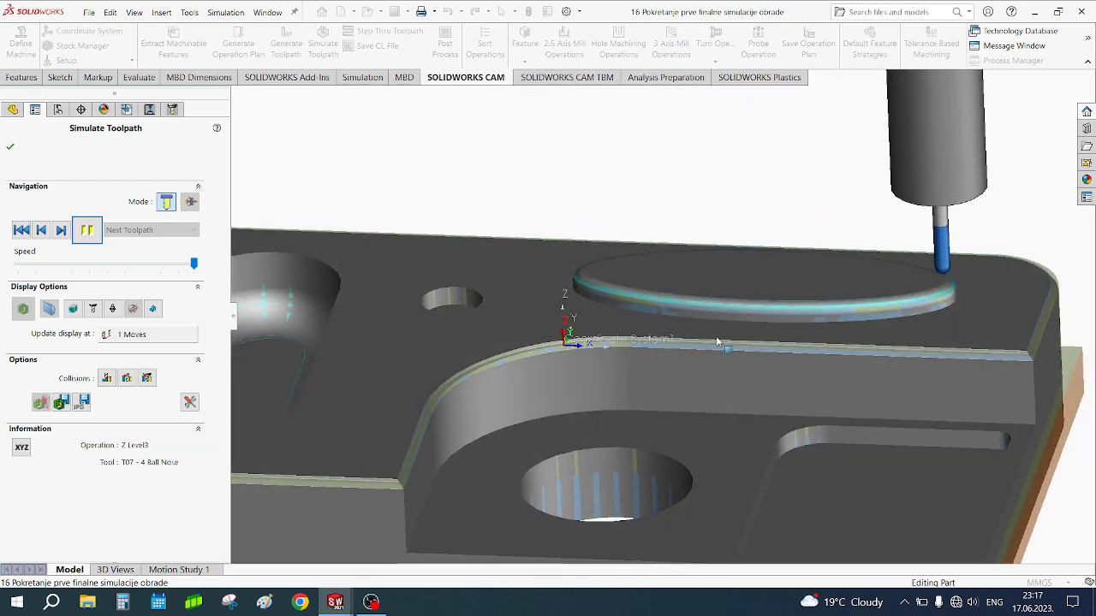
# Check the ball nose tip's contact with the end of the oval boss's filleted edge at close range.
pyautogui.moveTo(776, 371); pyautogui.dragTo(793, 346, button='middle')
pyautogui.scroll(-2, 644, 312)
pyautogui.scroll(-6, 644, 310)
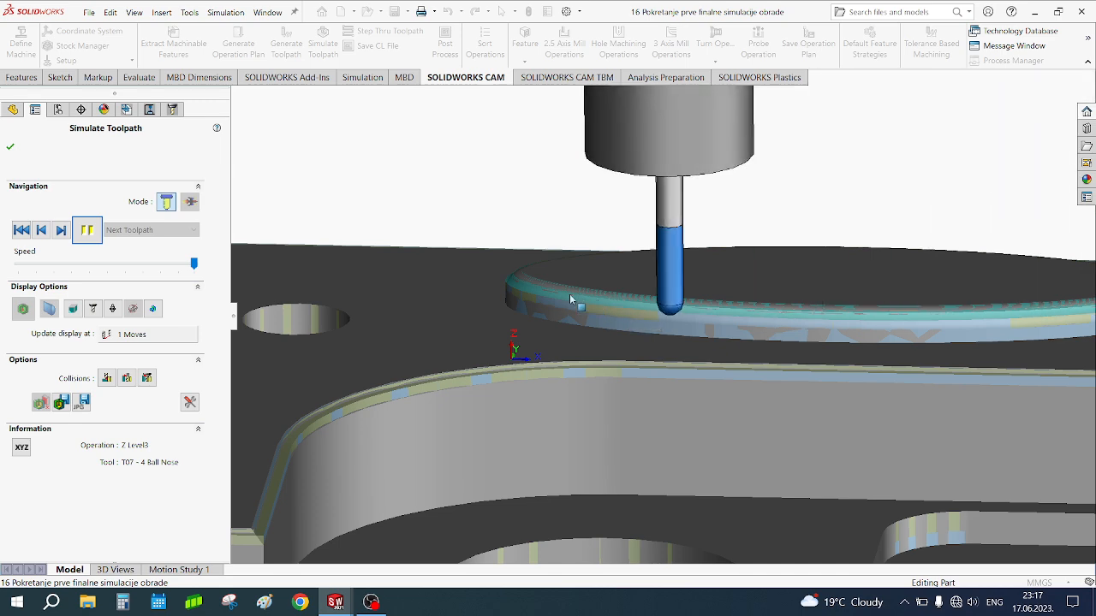
pyautogui.scroll(-3, 568, 304)
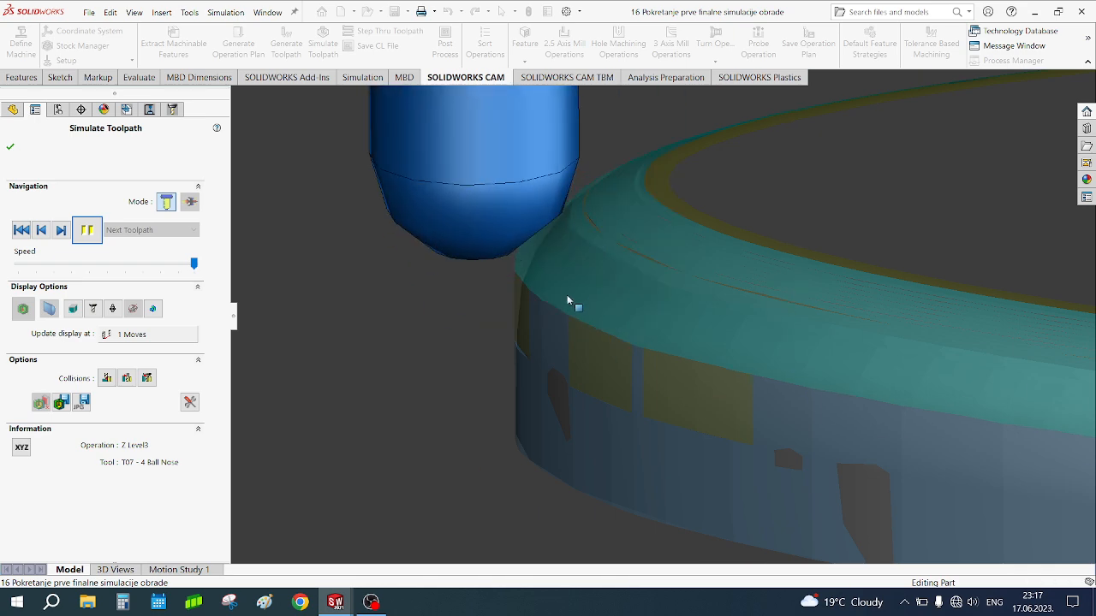
# Inspect the oval boss's filleted end, the step's chamfered edge and the slotted pocket's floor fillet for leftover material.
pyautogui.moveTo(567, 296); pyautogui.dragTo(541, 321, button='middle')
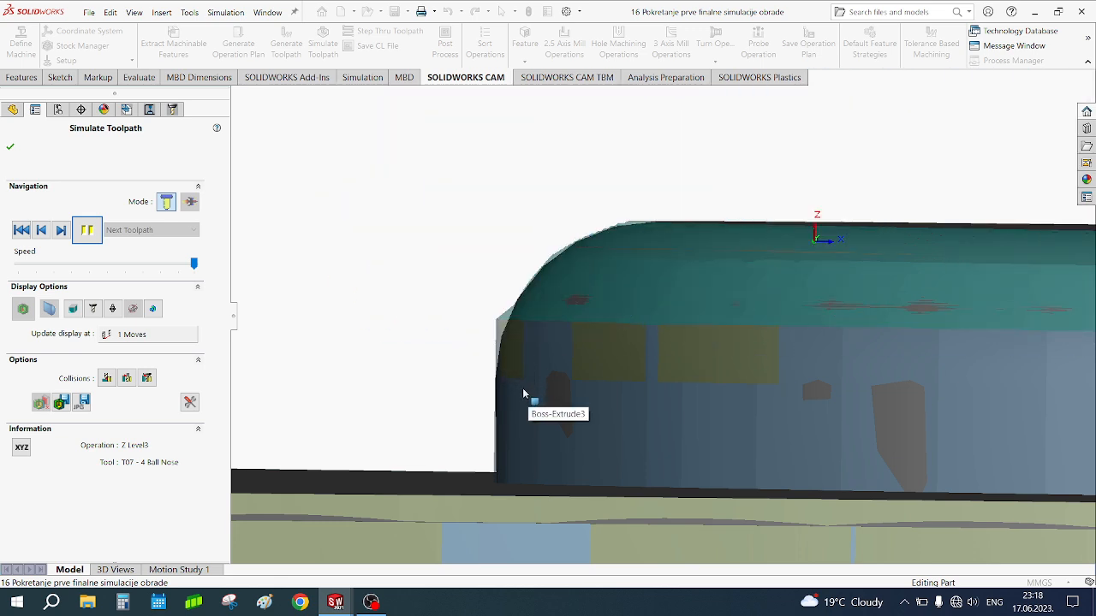
pyautogui.moveTo(523, 391); pyautogui.dragTo(535, 364, button='middle')
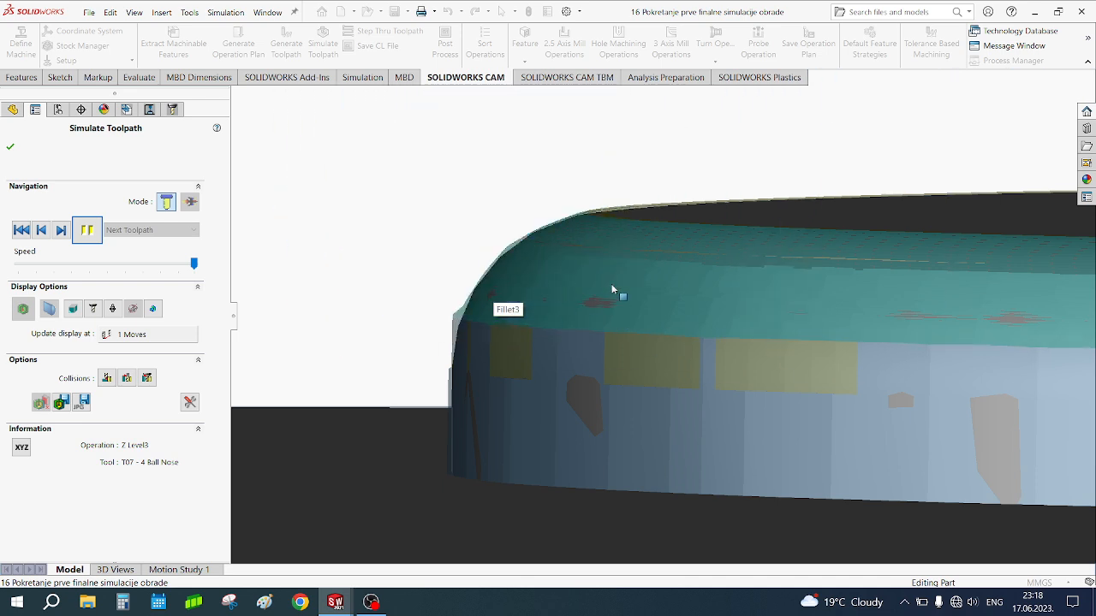
pyautogui.scroll(5, 524, 316)
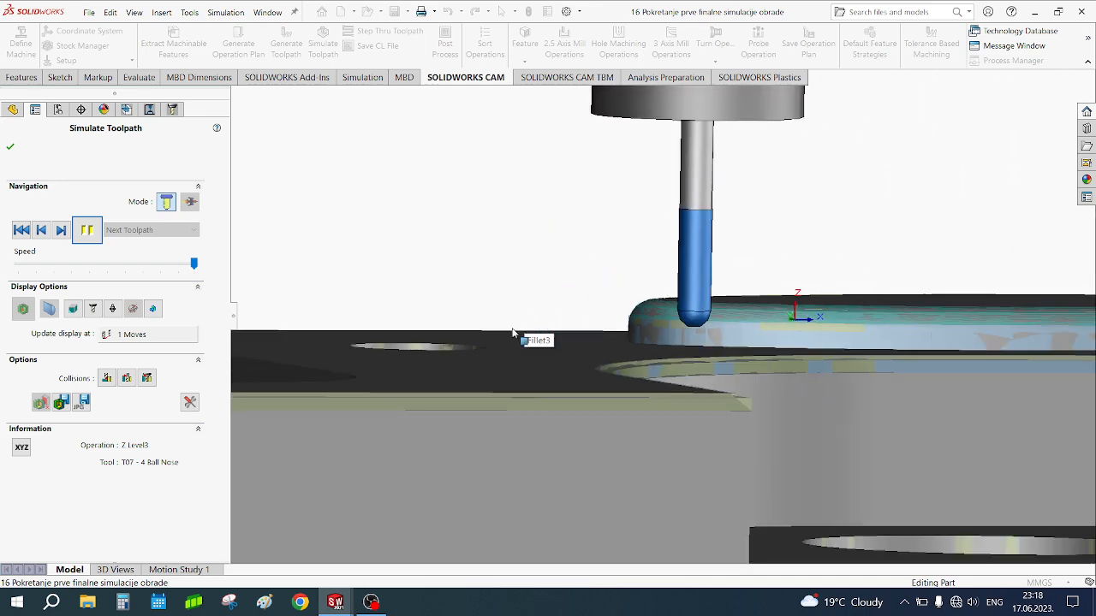
pyautogui.moveTo(513, 334); pyautogui.dragTo(376, 436, button='middle')
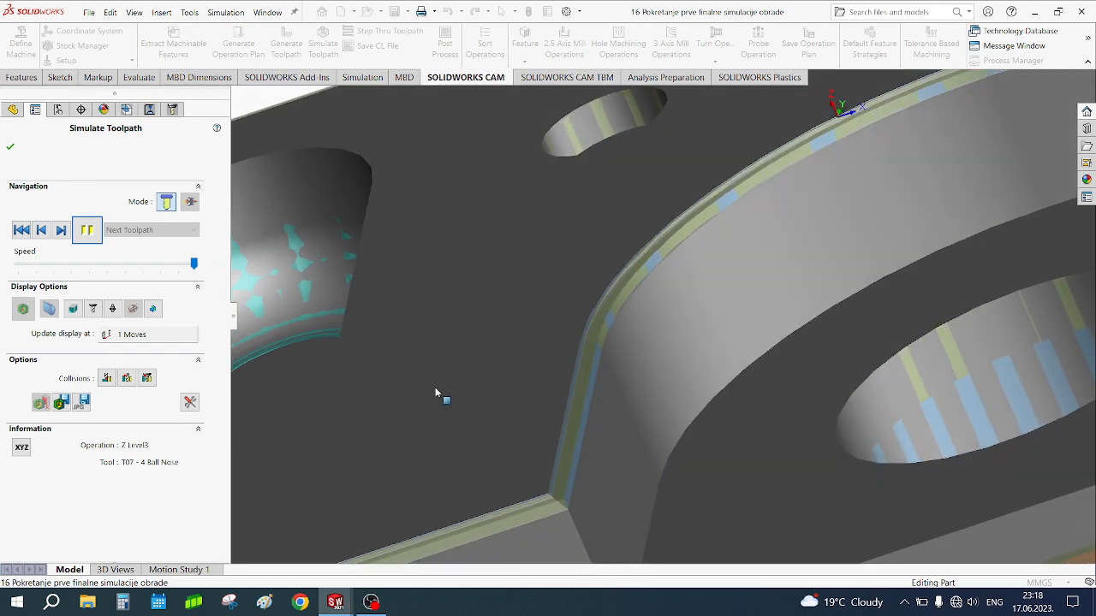
pyautogui.moveTo(434, 393); pyautogui.dragTo(557, 352, button='middle')
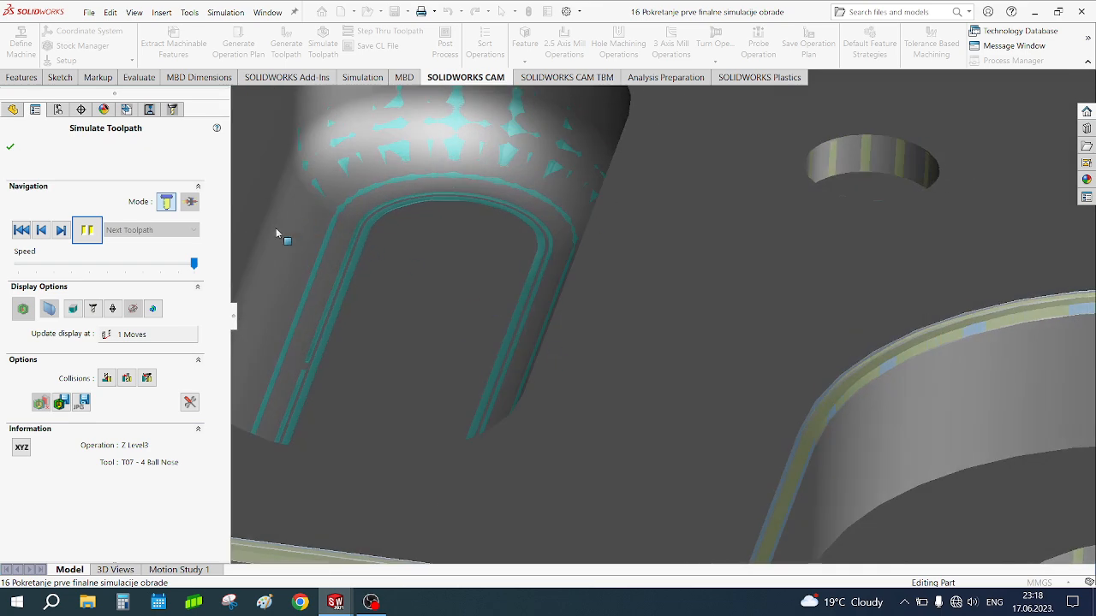
pyautogui.scroll(5, 544, 254)
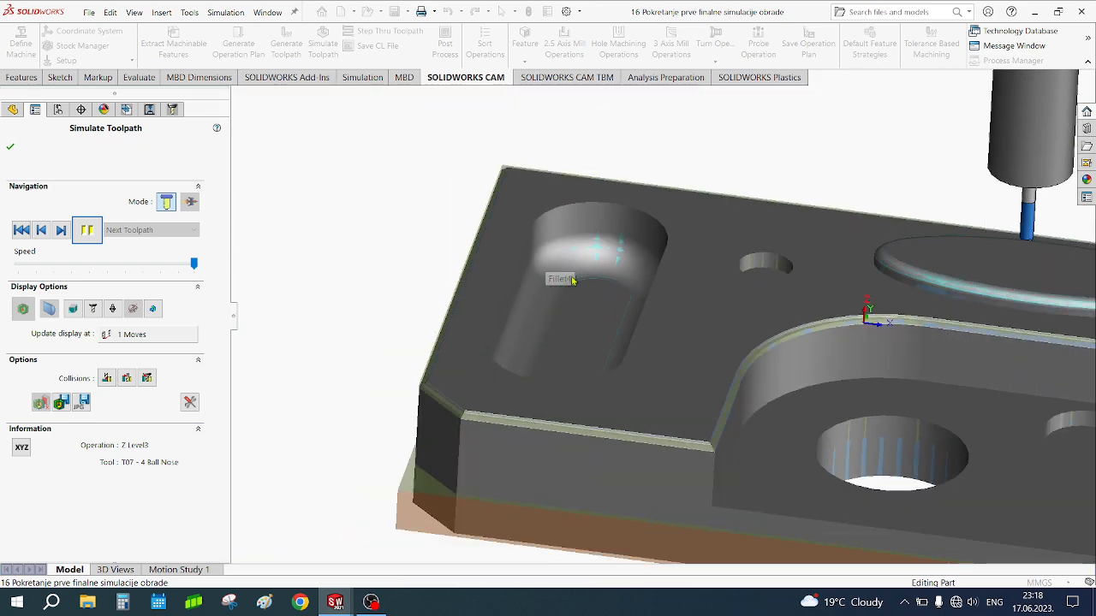
# Follow the ball nose tool and its holder around the oval boss during Z Level3 from low and raised front angles.
pyautogui.moveTo(849, 289); pyautogui.dragTo(878, 274, button='middle')
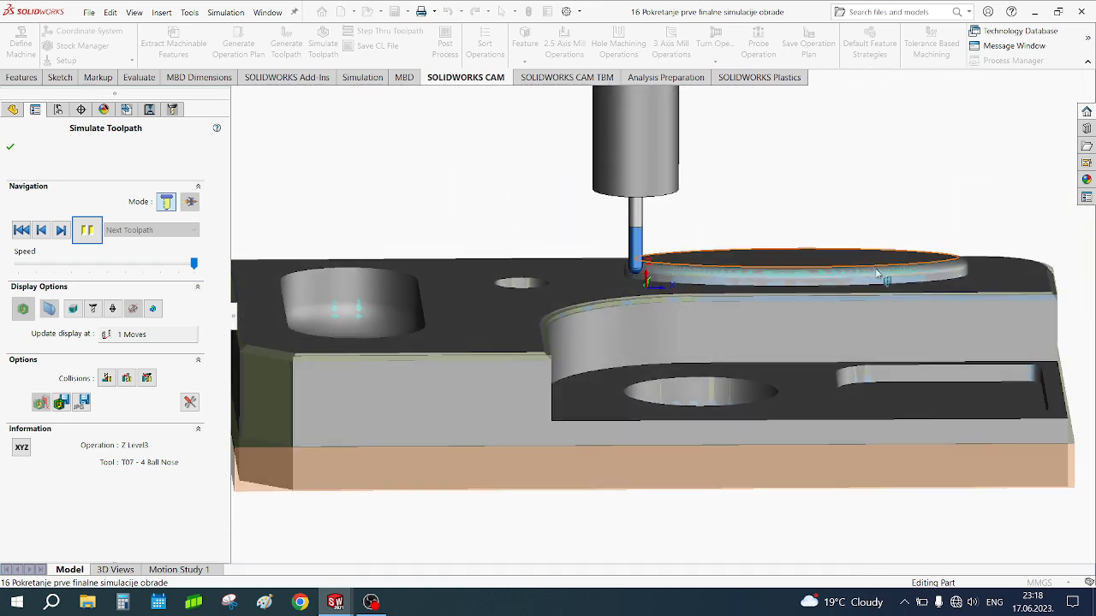
pyautogui.moveTo(643, 338); pyautogui.dragTo(629, 313, button='middle')
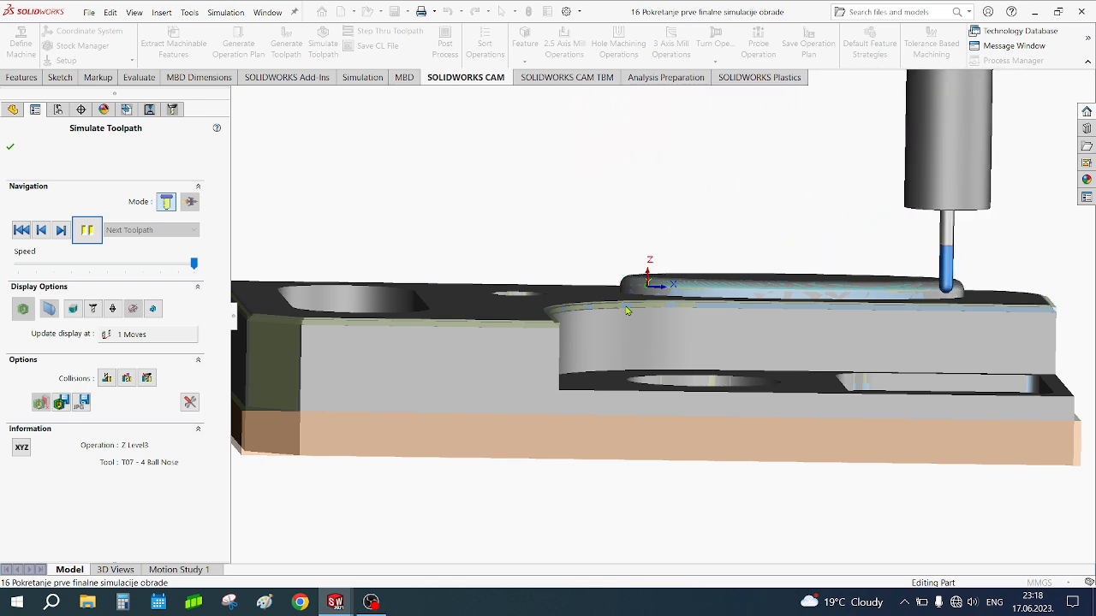
pyautogui.moveTo(762, 296); pyautogui.dragTo(753, 350, button='middle')
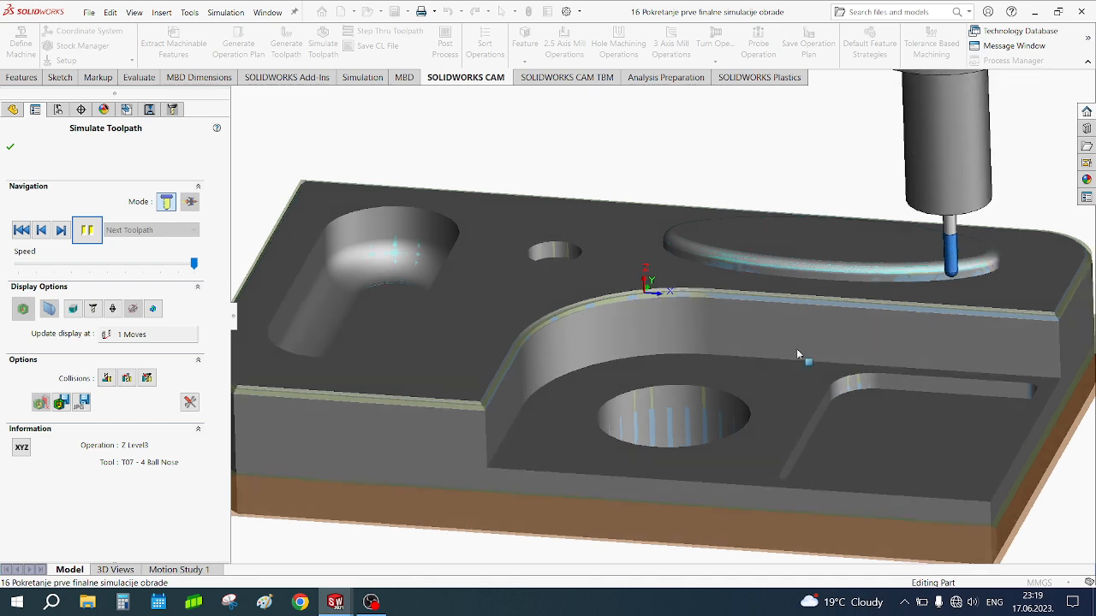
pyautogui.scroll(-2, 786, 351)
pyautogui.scroll(2, 779, 346)
pyautogui.scroll(2, 737, 336)
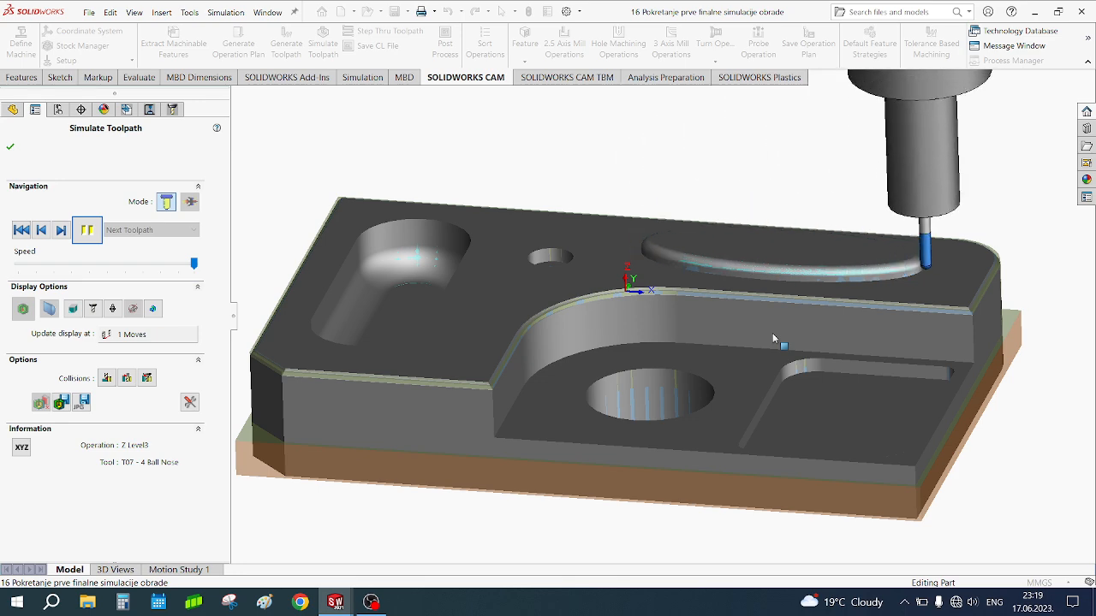
# Watch the remaining Z Level3 passes on the oval boss, checking the holder's clearance over the whole part.
pyautogui.moveTo(773, 333); pyautogui.dragTo(560, 249, button='middle')
pyautogui.scroll(-4, 649, 280)
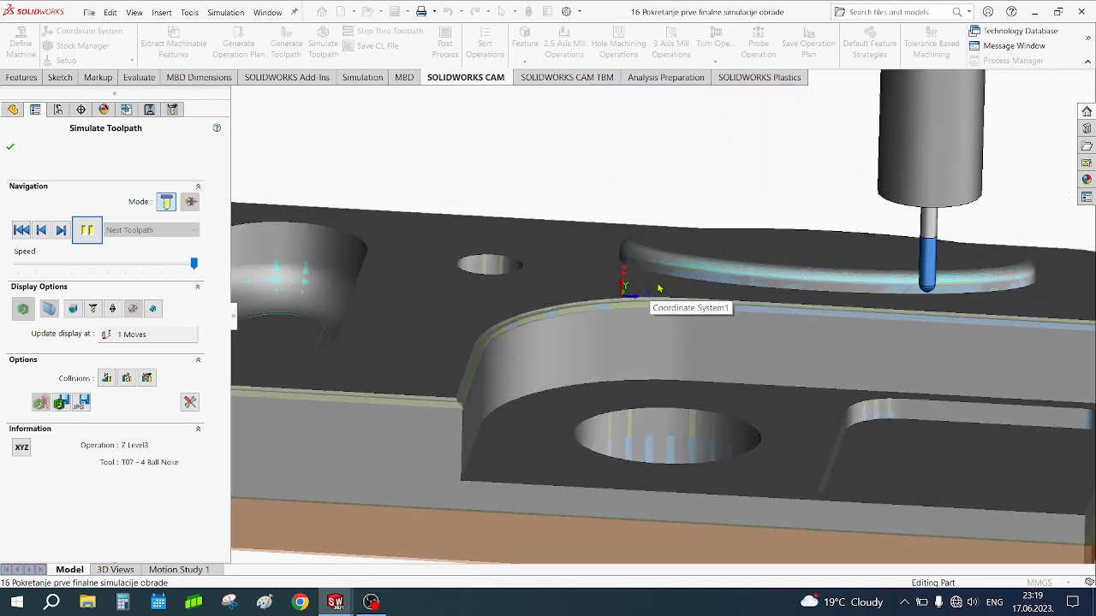
pyautogui.scroll(3, 629, 285)
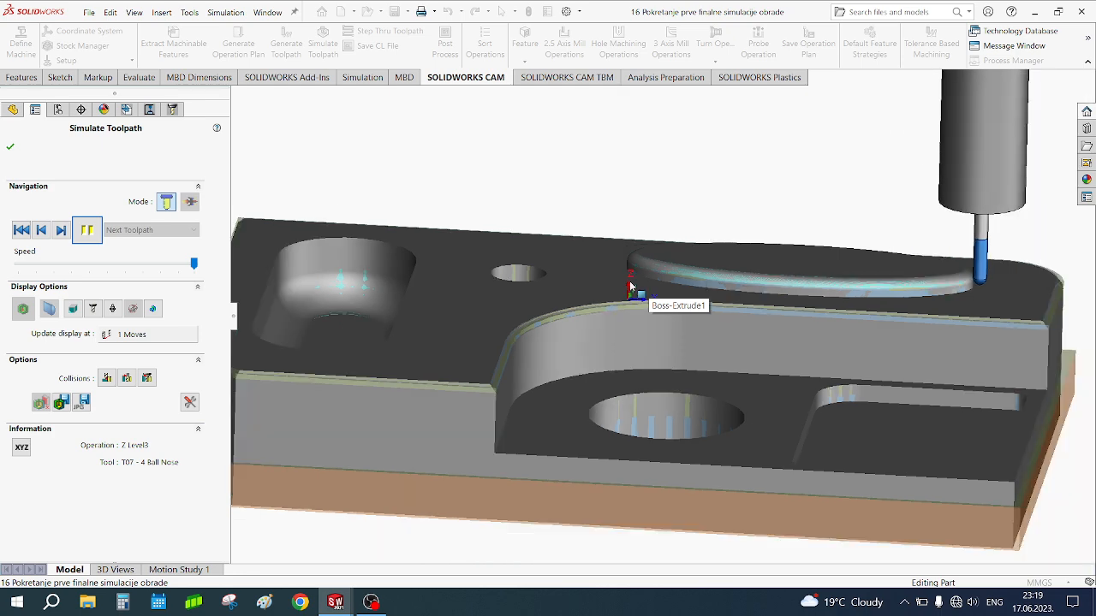
pyautogui.scroll(1, 631, 285)
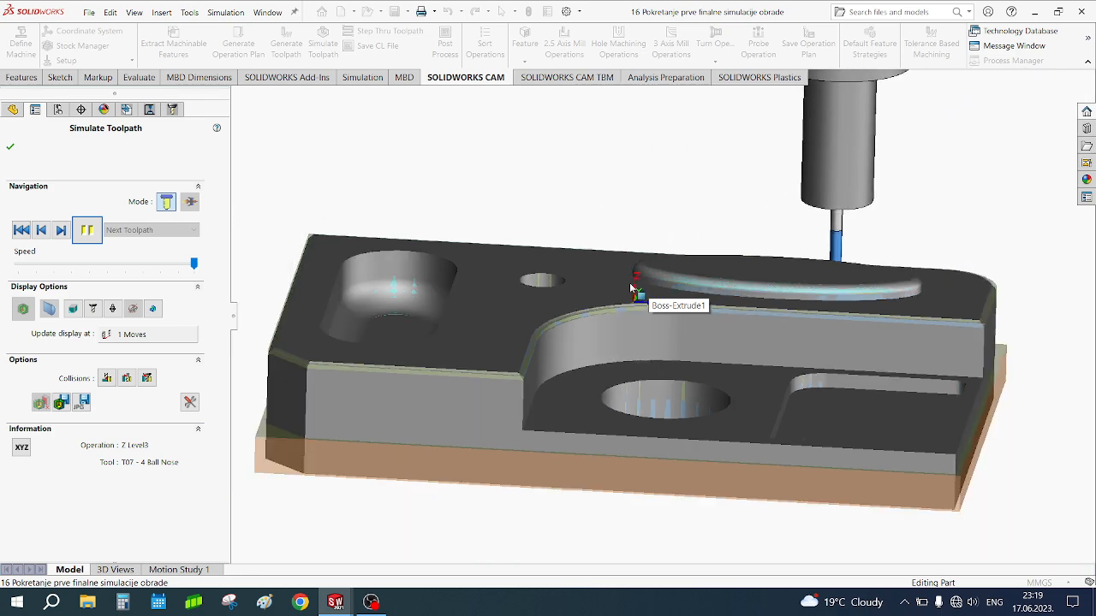
pyautogui.moveTo(617, 288); pyautogui.dragTo(608, 292, button='middle')
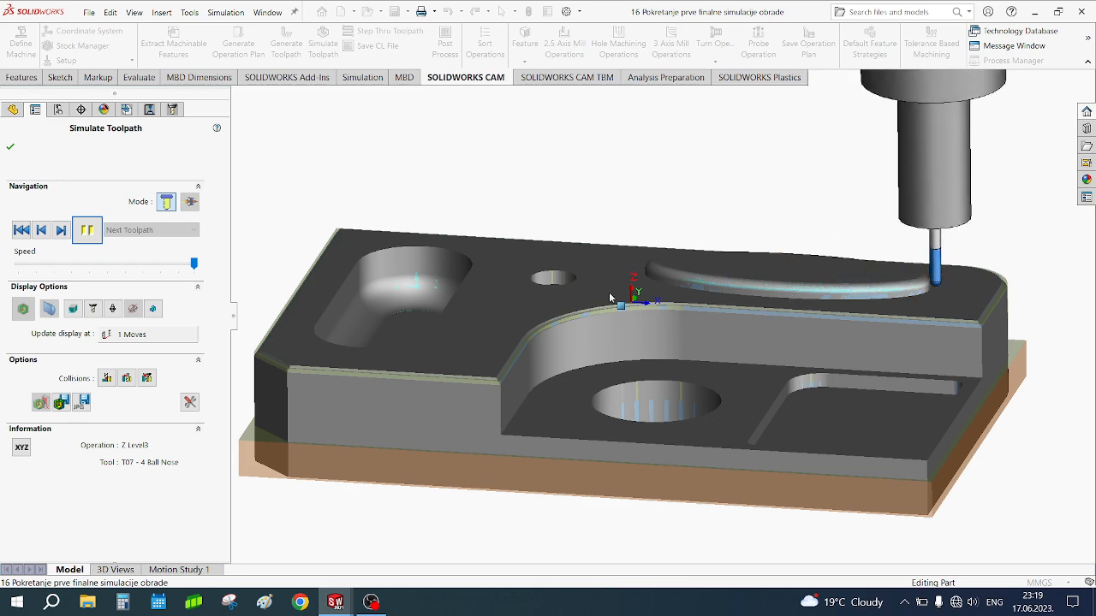
pyautogui.scroll(2, 608, 291)
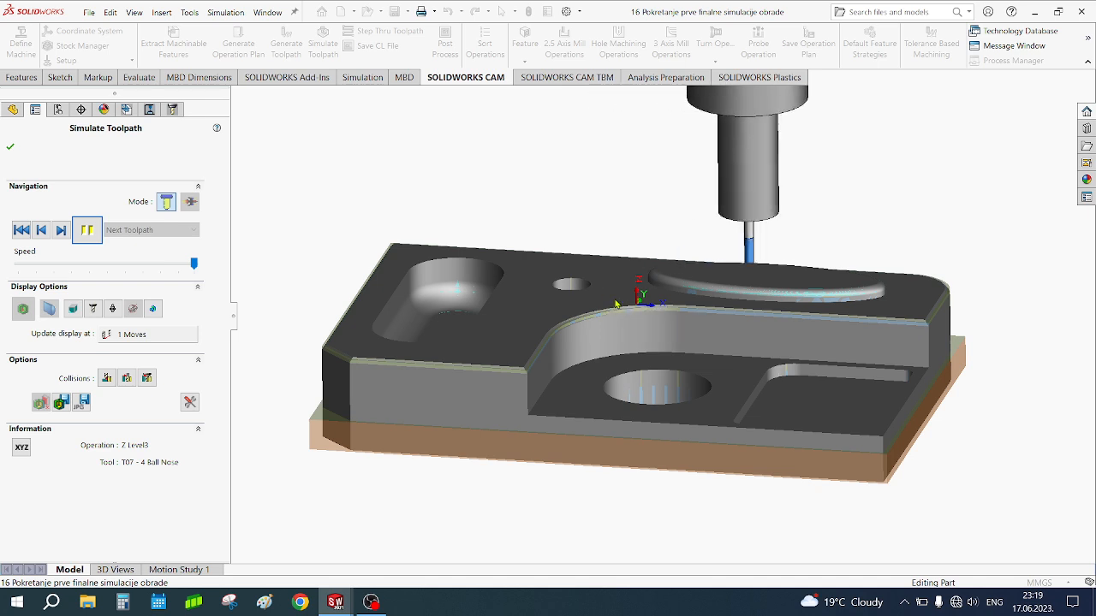
pyautogui.moveTo(607, 295); pyautogui.dragTo(602, 340, button='middle')
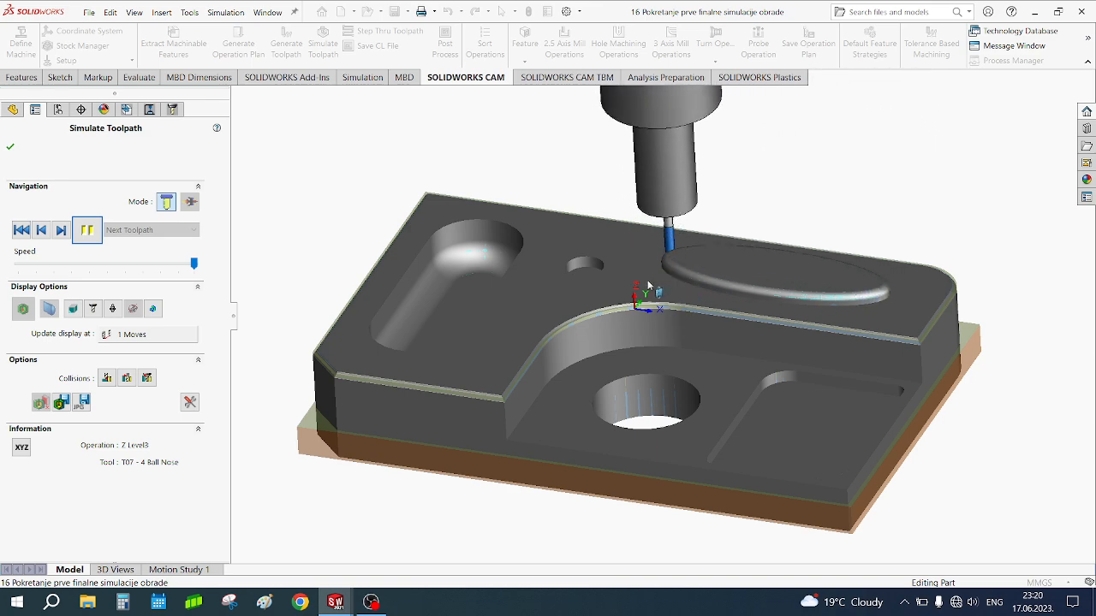
# Examine the fillet and side wall at the end of the oval boss up close from a low front view.
pyautogui.moveTo(649, 285); pyautogui.dragTo(664, 237, button='middle')
pyautogui.scroll(-4, 646, 271)
pyautogui.scroll(-4, 656, 344)
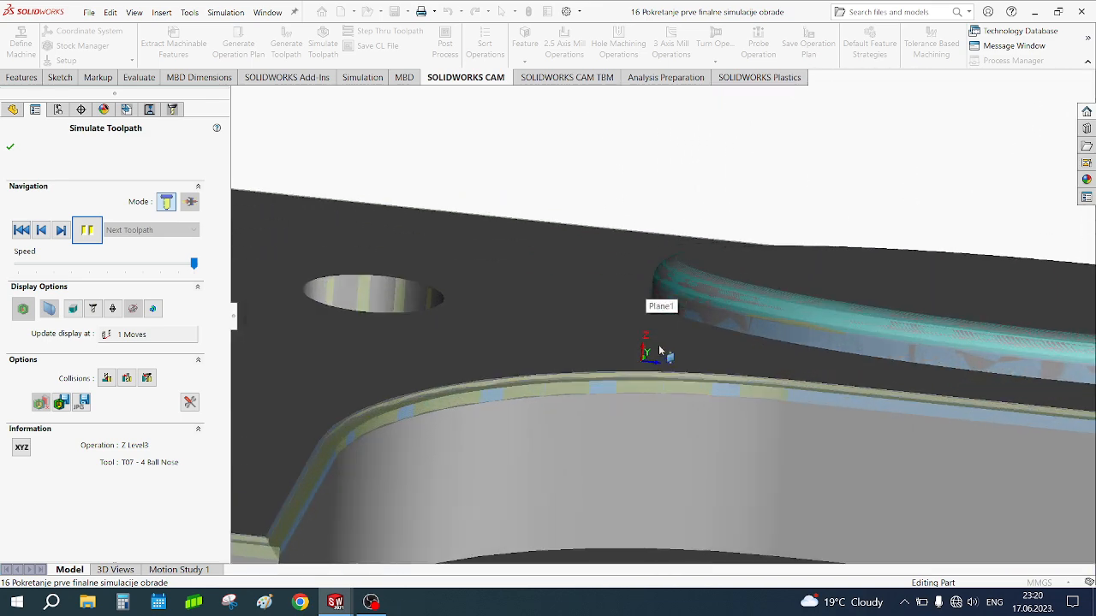
pyautogui.moveTo(649, 340); pyautogui.dragTo(630, 296, button='middle')
pyautogui.scroll(-5, 642, 287)
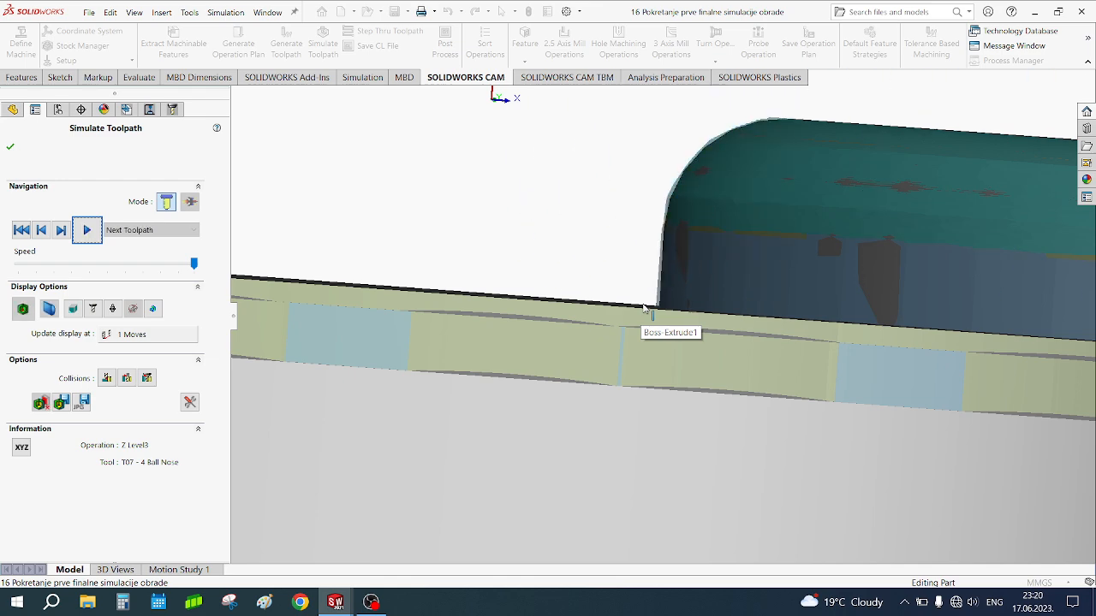
pyautogui.scroll(3, 647, 308)
pyautogui.scroll(-3, 673, 286)
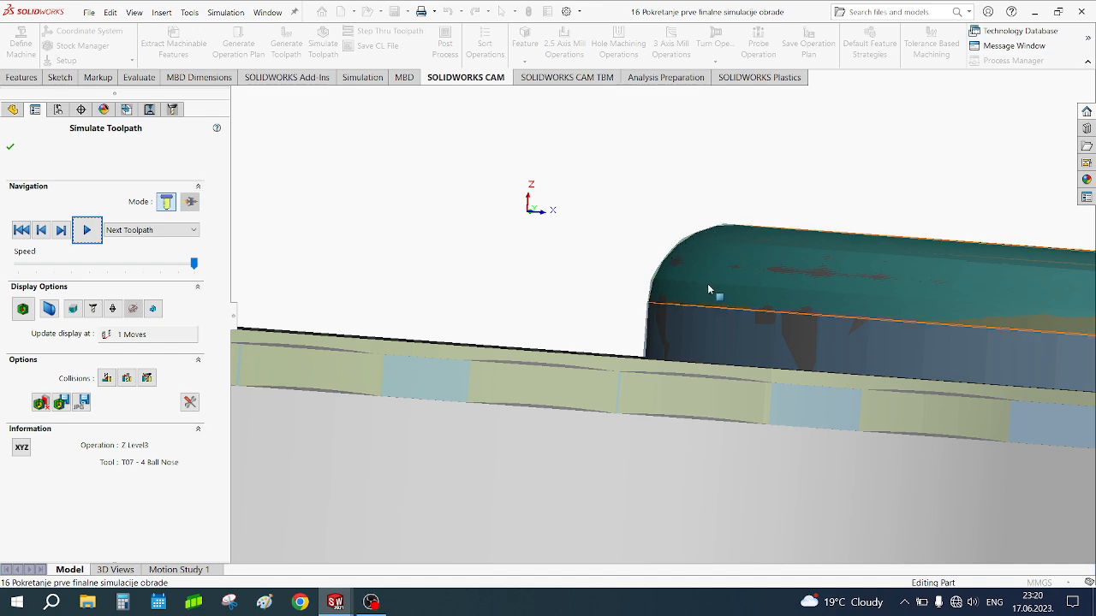
# Check the oval boss's fillet from the part's corner side and review the whole part after Z Level3.
pyautogui.moveTo(707, 286); pyautogui.dragTo(779, 297, button='middle')
pyautogui.scroll(5, 783, 300)
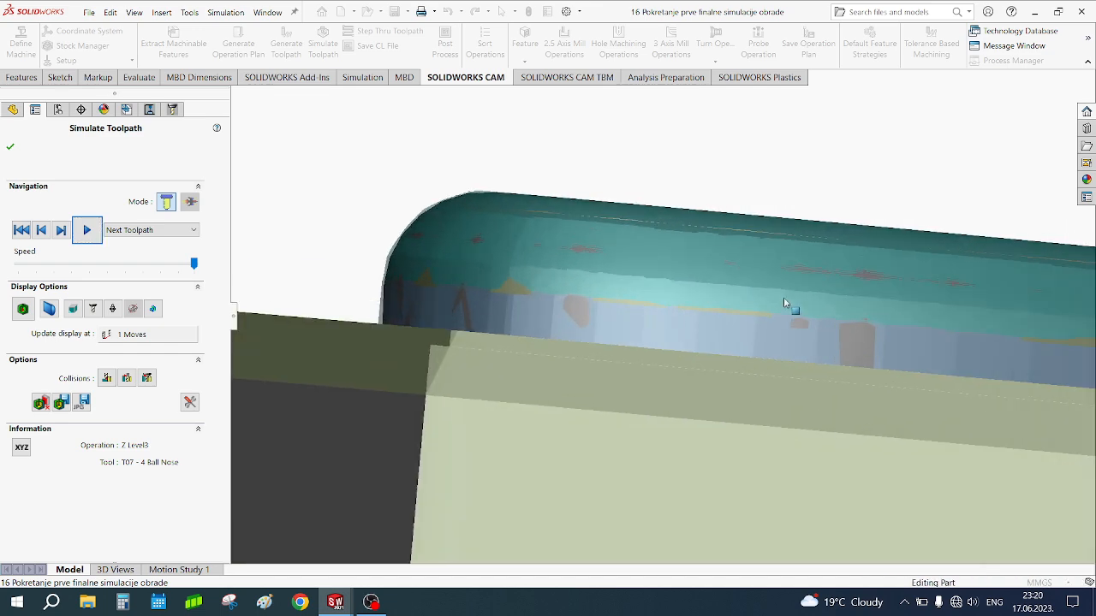
pyautogui.scroll(2, 786, 302)
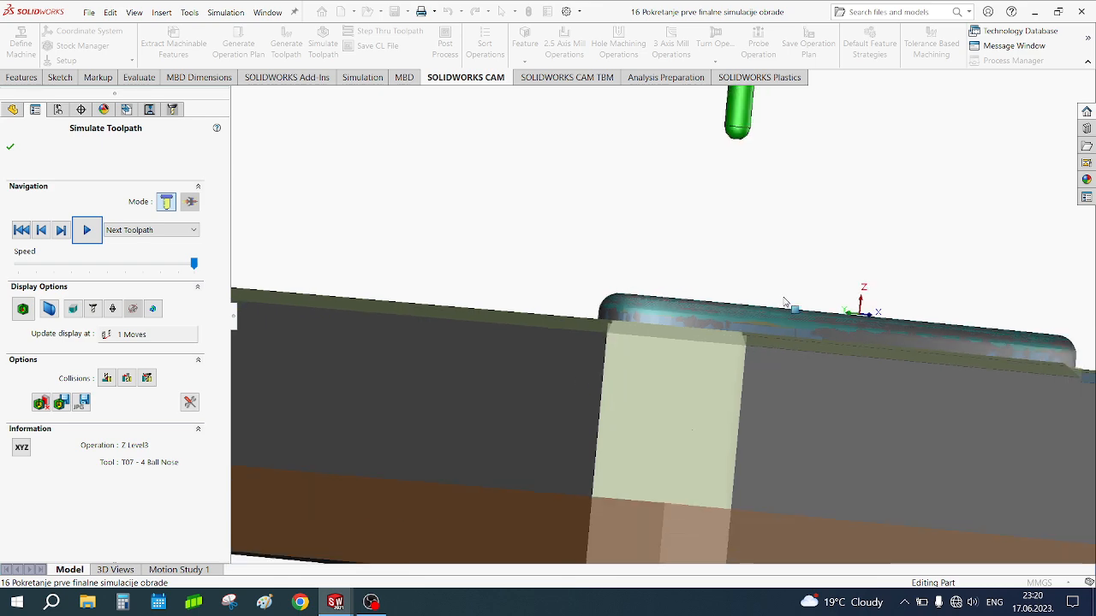
pyautogui.moveTo(788, 305); pyautogui.dragTo(697, 369, button='middle')
pyautogui.scroll(-2, 734, 316)
pyautogui.scroll(5, 734, 308)
pyautogui.scroll(-3, 697, 365)
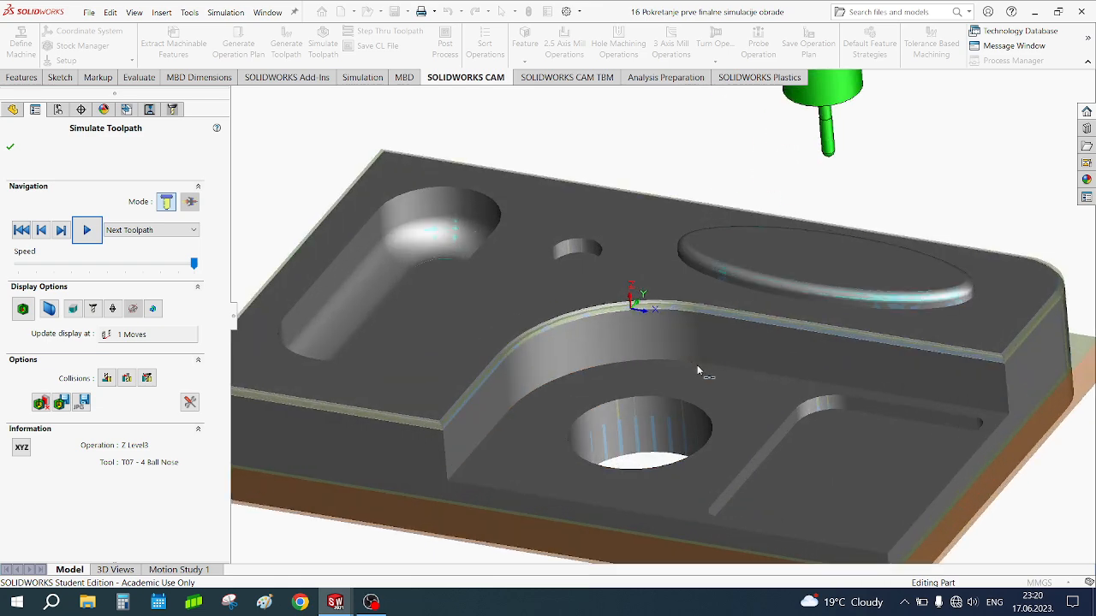
pyautogui.scroll(1, 698, 359)
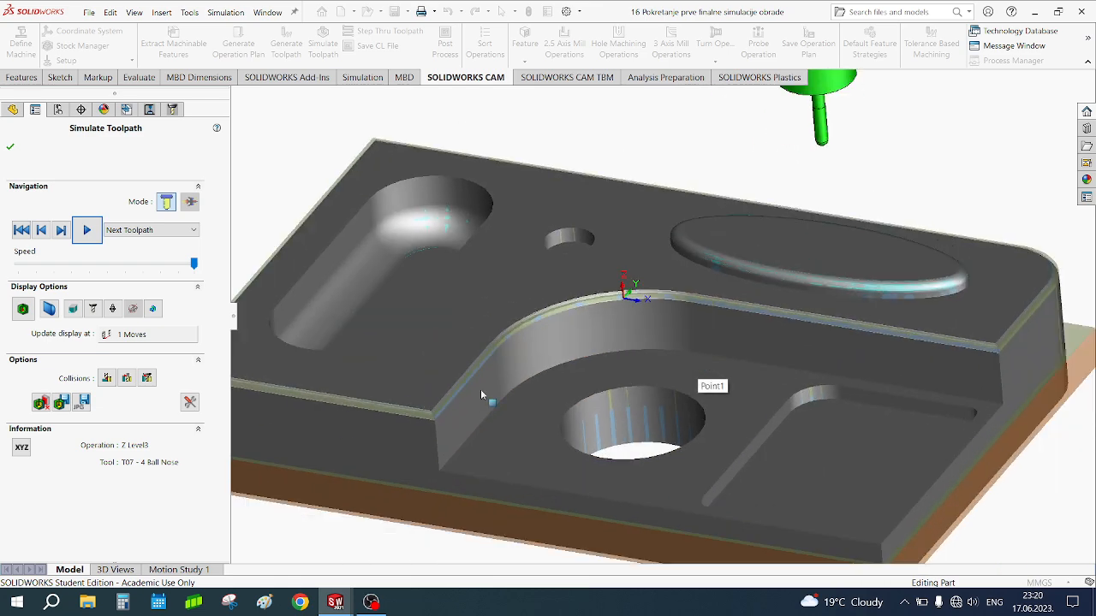
# Run the Z Level1 simulation with the 5 x 90 countersink and follow the chamfering of the part's upper outer edges.
pyautogui.click(92, 236)
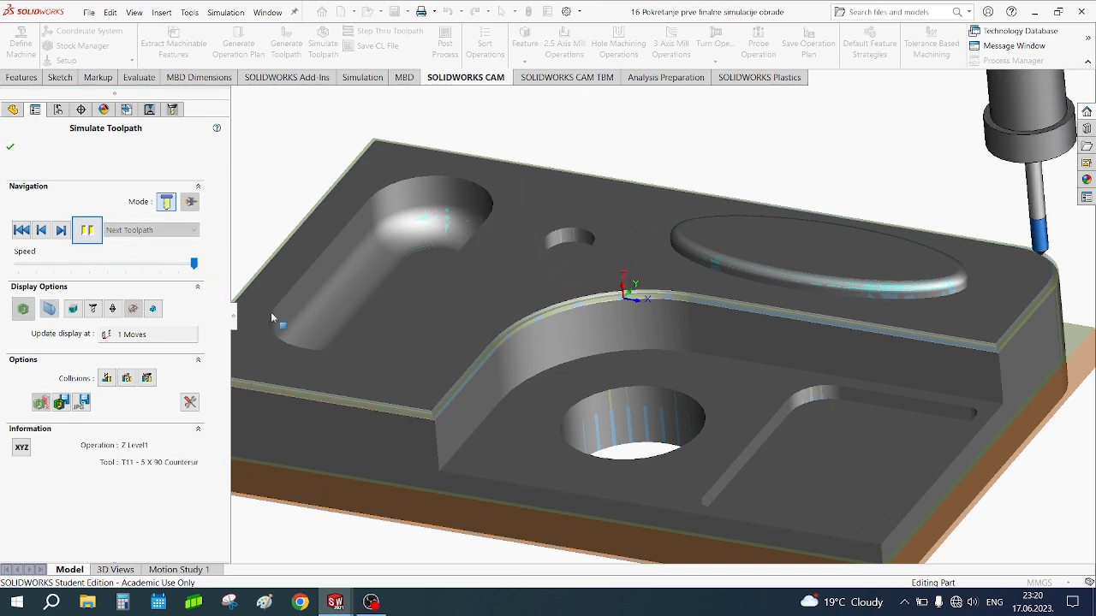
pyautogui.moveTo(459, 402); pyautogui.dragTo(468, 399, button='middle')
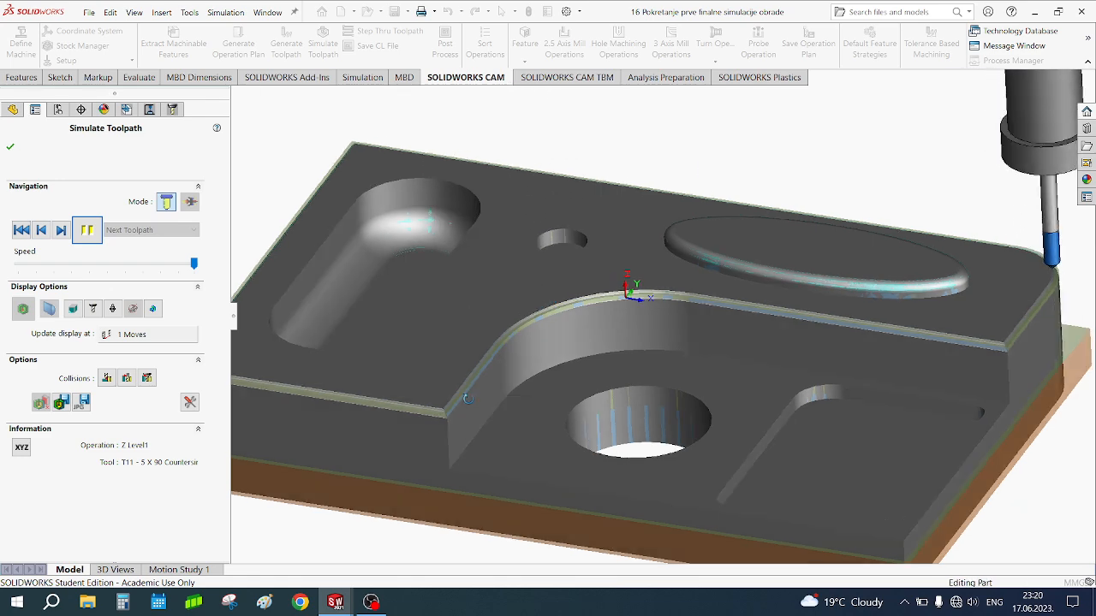
pyautogui.scroll(-6, 467, 379)
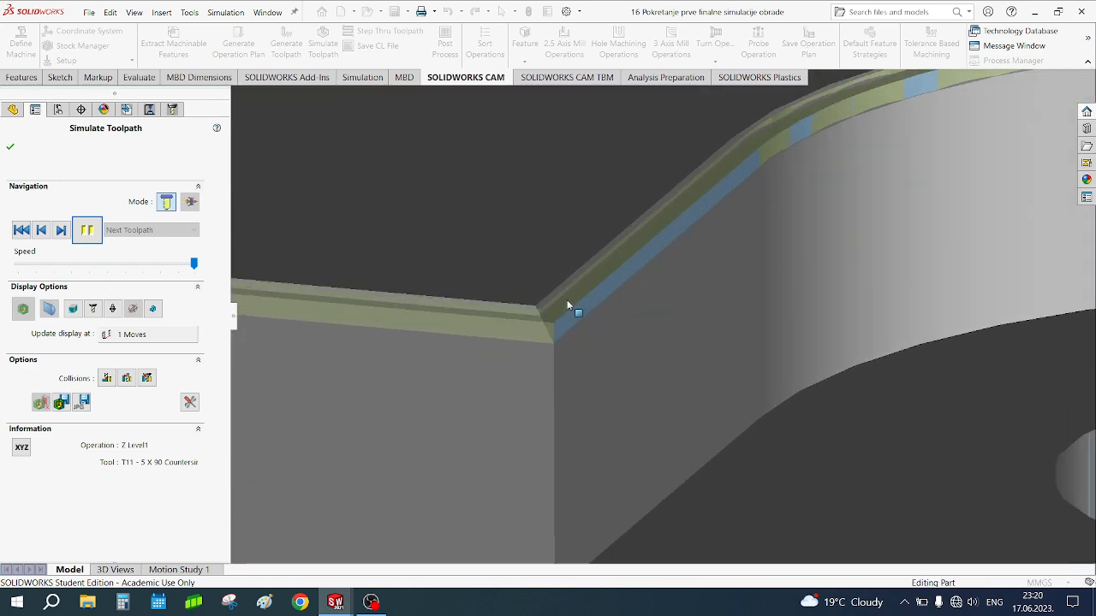
pyautogui.moveTo(567, 305)
pyautogui.mouseDown(button='middle')
pyautogui.moveTo(551, 318)
pyautogui.moveTo(582, 328)
pyautogui.moveTo(531, 334)
pyautogui.moveTo(548, 362)
pyautogui.moveTo(534, 362)
pyautogui.moveTo(582, 317)
pyautogui.mouseUp(button='middle')
pyautogui.scroll(10, 582, 315)
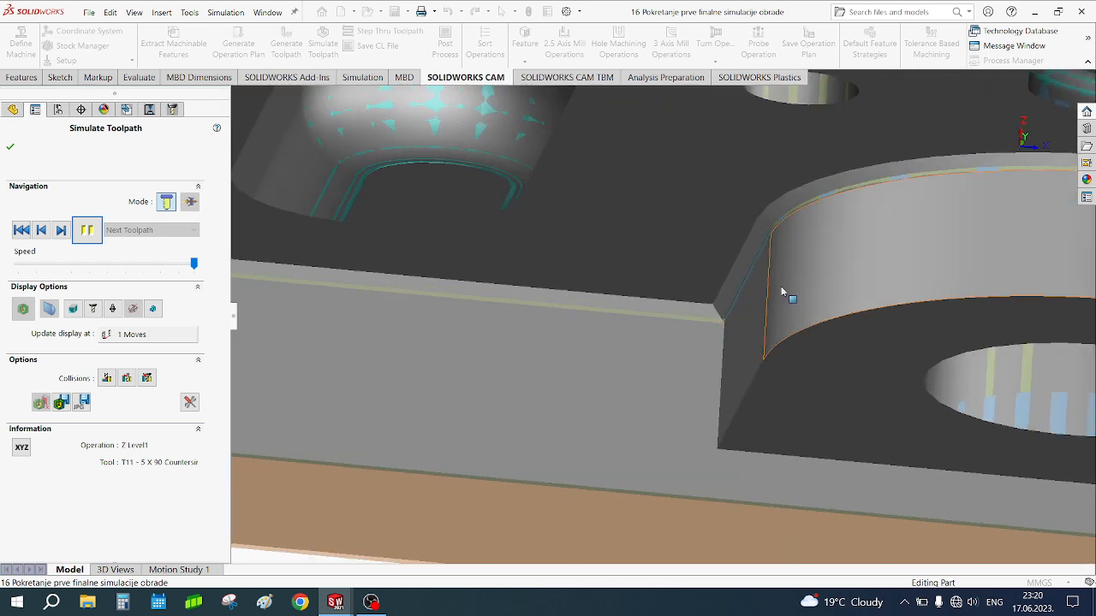
pyautogui.scroll(10, 777, 283)
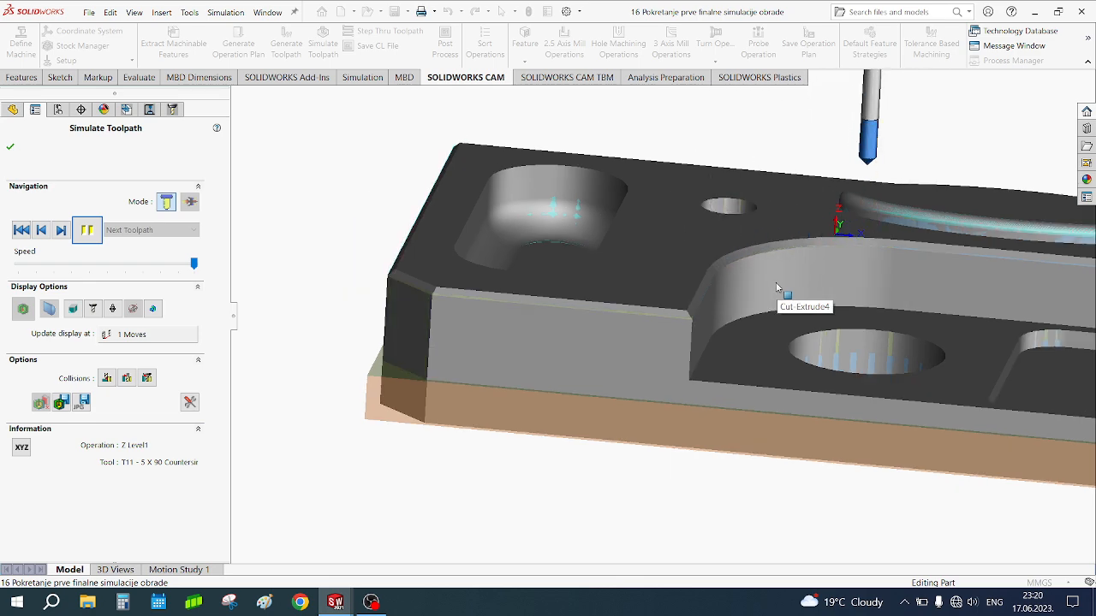
pyautogui.moveTo(826, 184); pyautogui.dragTo(811, 212, button='middle')
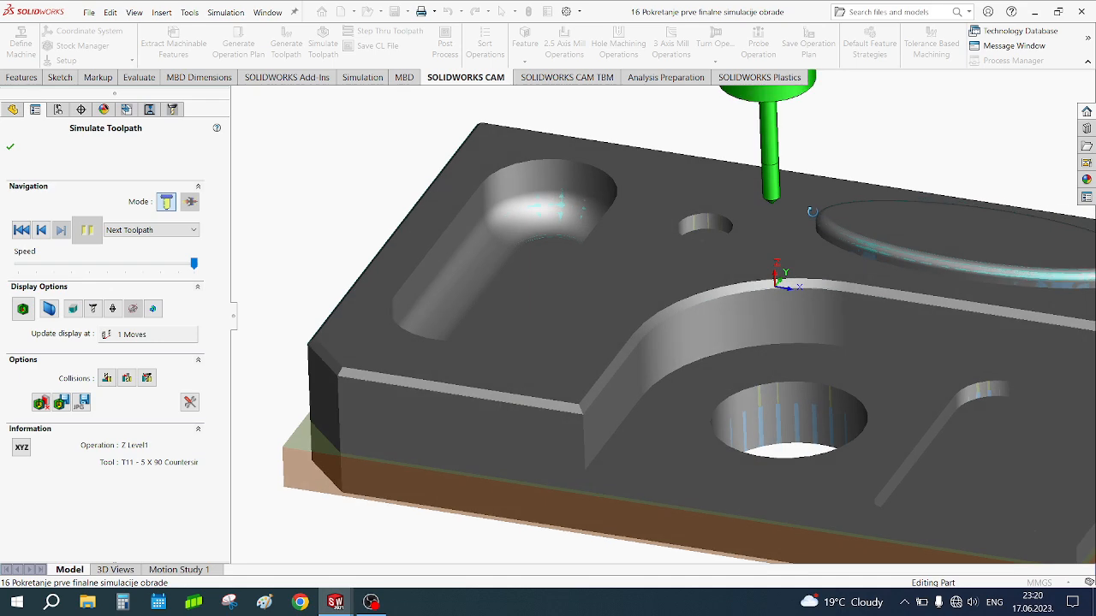
# Inspect the chamfer along the curved step and its sharp front corner at close range for leftover material after Z Level1.
pyautogui.scroll(-8, 684, 331)
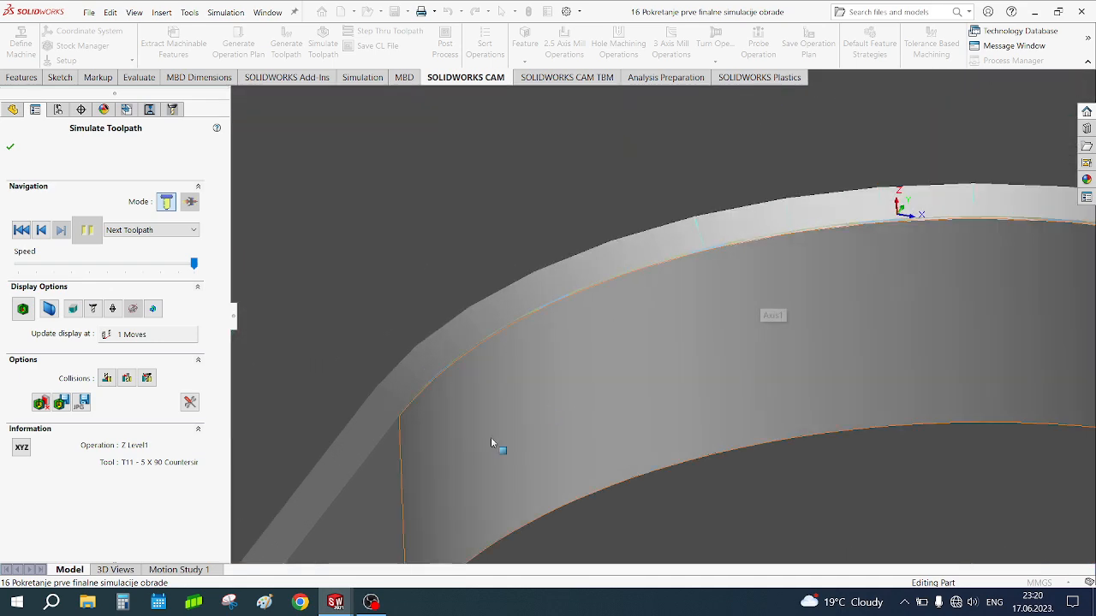
pyautogui.keyDown('ctrl'); pyautogui.moveTo(481, 444); pyautogui.dragTo(752, 224, button='middle'); pyautogui.keyUp('ctrl')
pyautogui.moveTo(565, 415)
pyautogui.mouseDown(button='middle')
pyautogui.moveTo(571, 400)
pyautogui.moveTo(571, 415)
pyautogui.mouseUp(button='middle')
pyautogui.scroll(-6, 568, 414)
pyautogui.moveTo(707, 406)
pyautogui.mouseDown(button='middle')
pyautogui.moveTo(728, 414)
pyautogui.moveTo(718, 412)
pyautogui.mouseUp(button='middle')
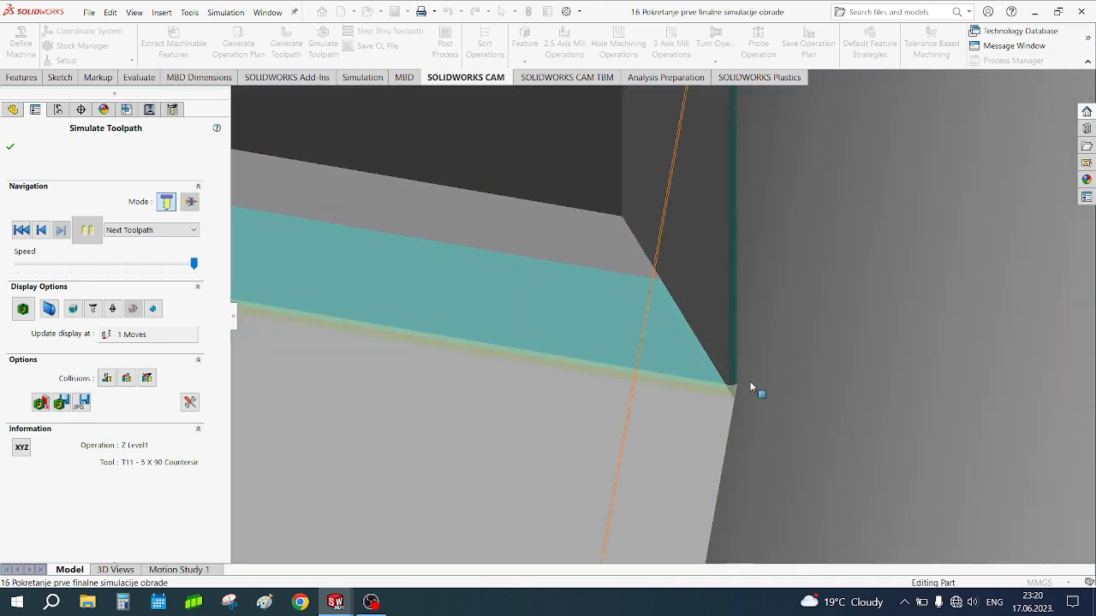
pyautogui.scroll(-2, 764, 381)
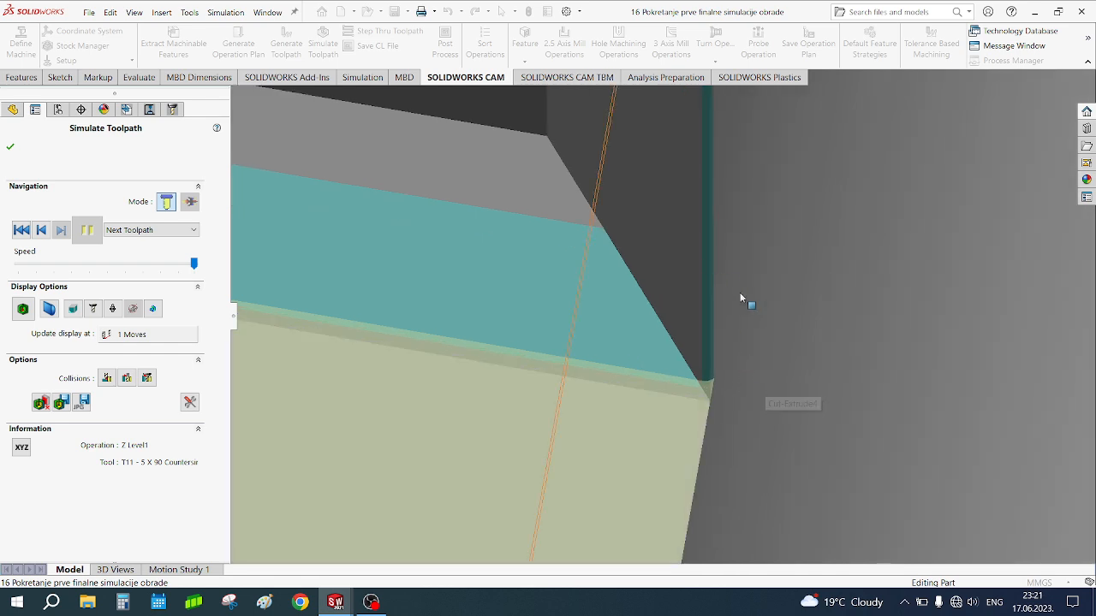
pyautogui.moveTo(764, 328)
pyautogui.mouseDown(button='middle')
pyautogui.moveTo(754, 329)
pyautogui.moveTo(764, 327)
pyautogui.mouseUp(button='middle')
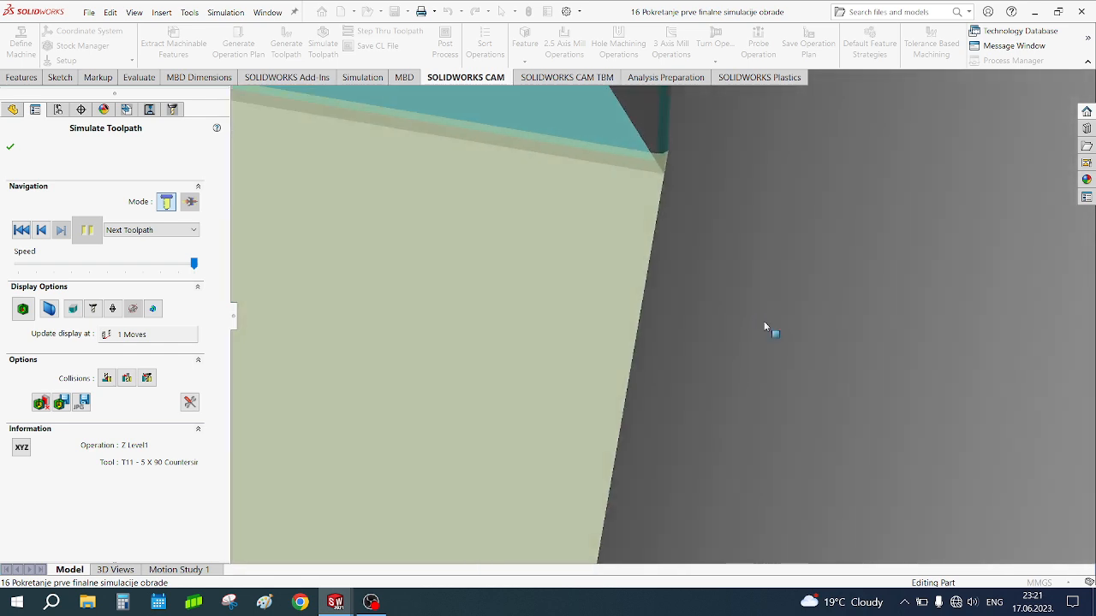
pyautogui.moveTo(723, 266)
pyautogui.mouseDown(button='middle')
pyautogui.moveTo(711, 289)
pyautogui.moveTo(710, 269)
pyautogui.mouseUp(button='middle')
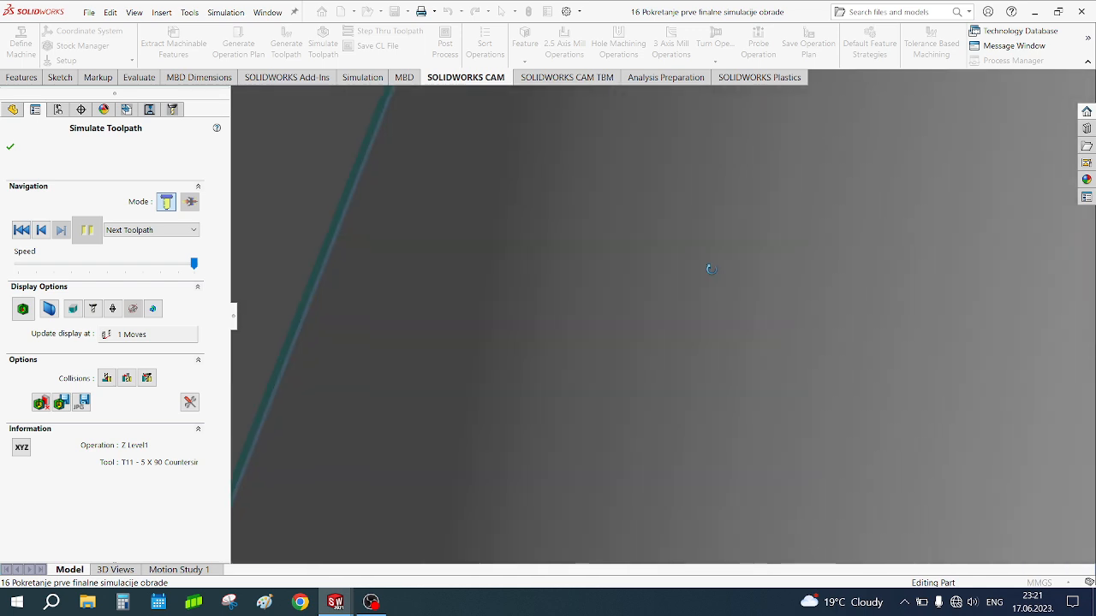
pyautogui.scroll(5, 488, 318)
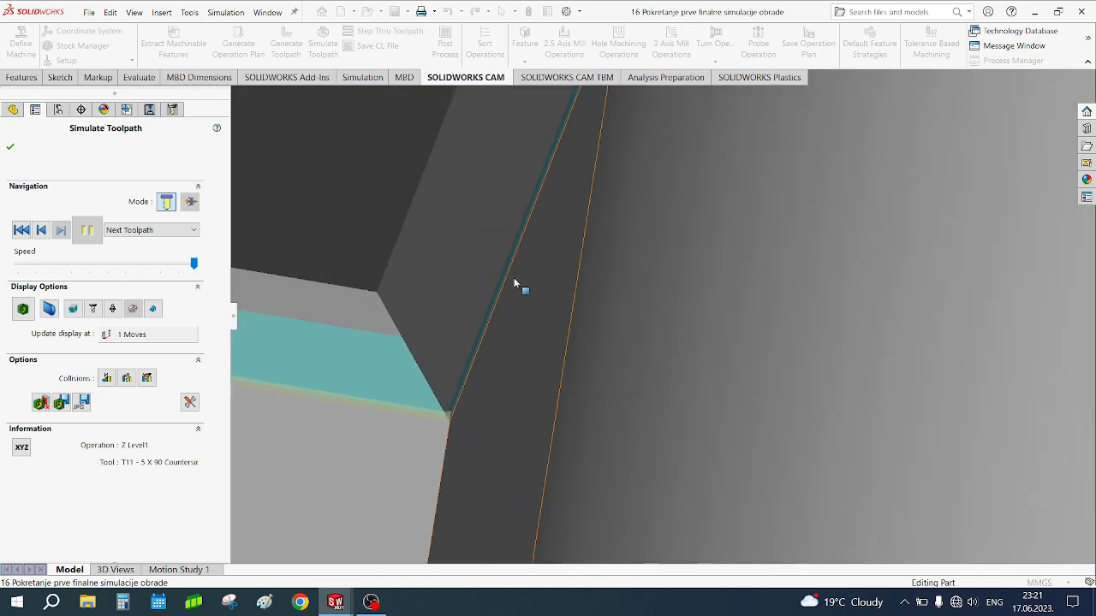
# Compare the chamfered corner of the curved step with the target part in deviation colours, and return to the normal simulation display.
pyautogui.scroll(6, 540, 324)
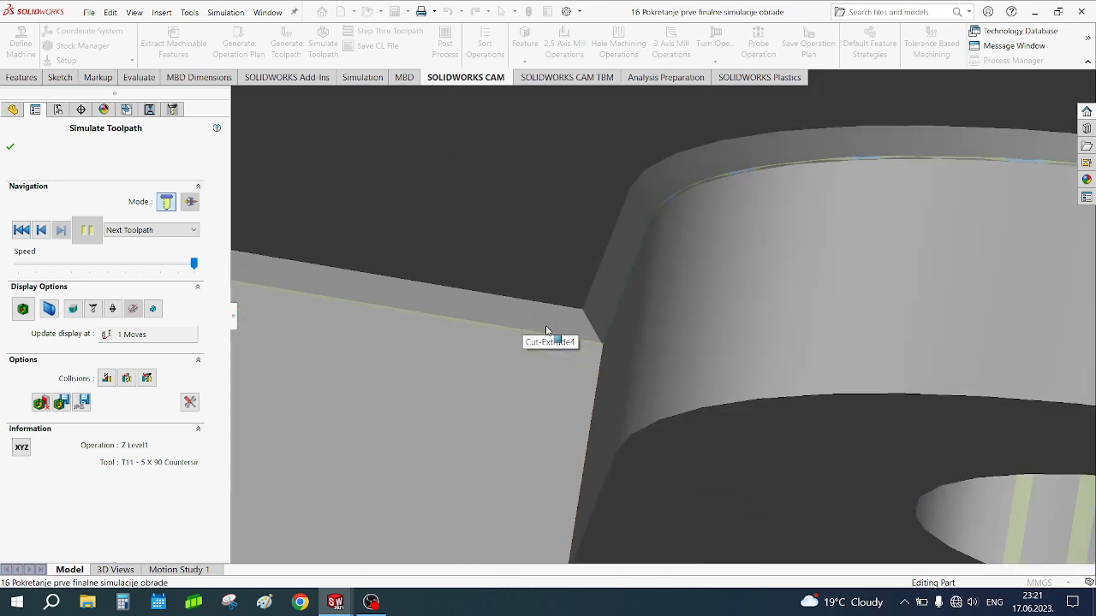
pyautogui.moveTo(548, 357); pyautogui.dragTo(499, 370, button='middle')
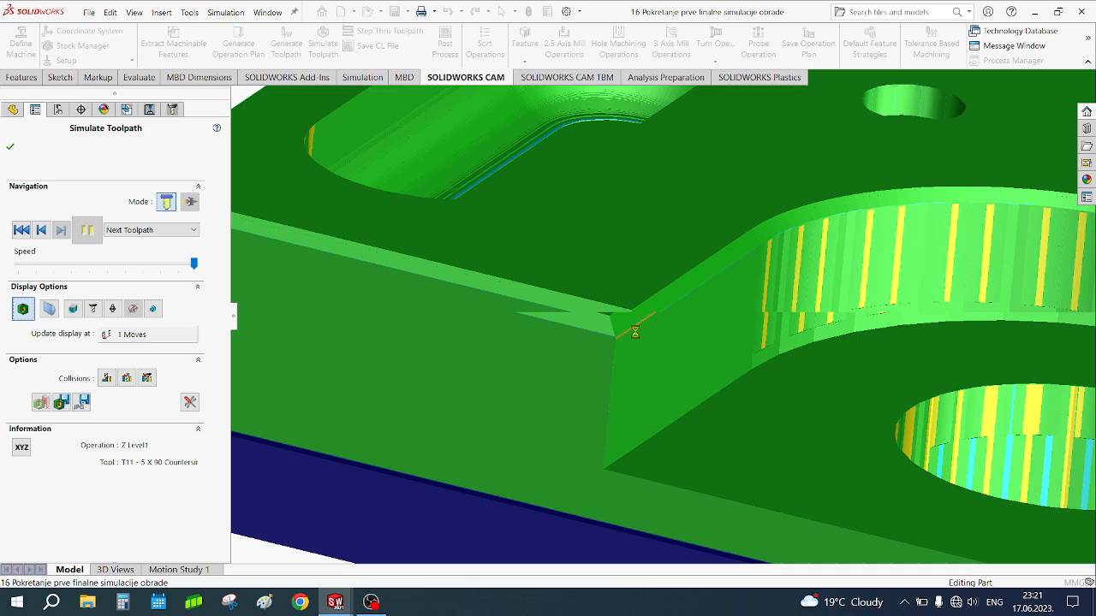
pyautogui.scroll(8, 635, 332)
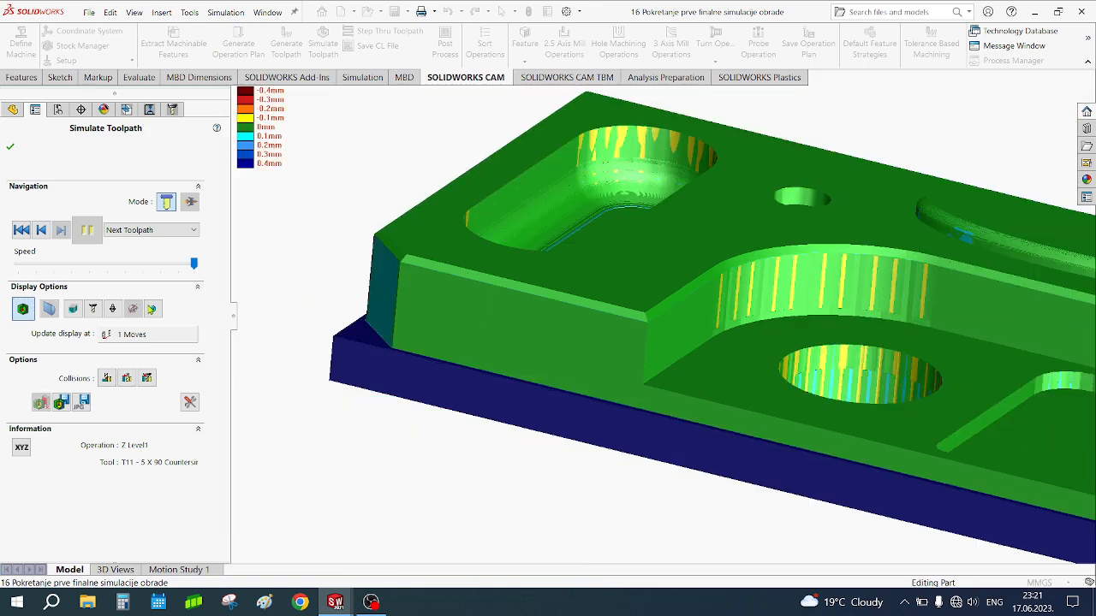
pyautogui.click(49, 310)
pyautogui.click(24, 310)
pyautogui.click(24, 310)
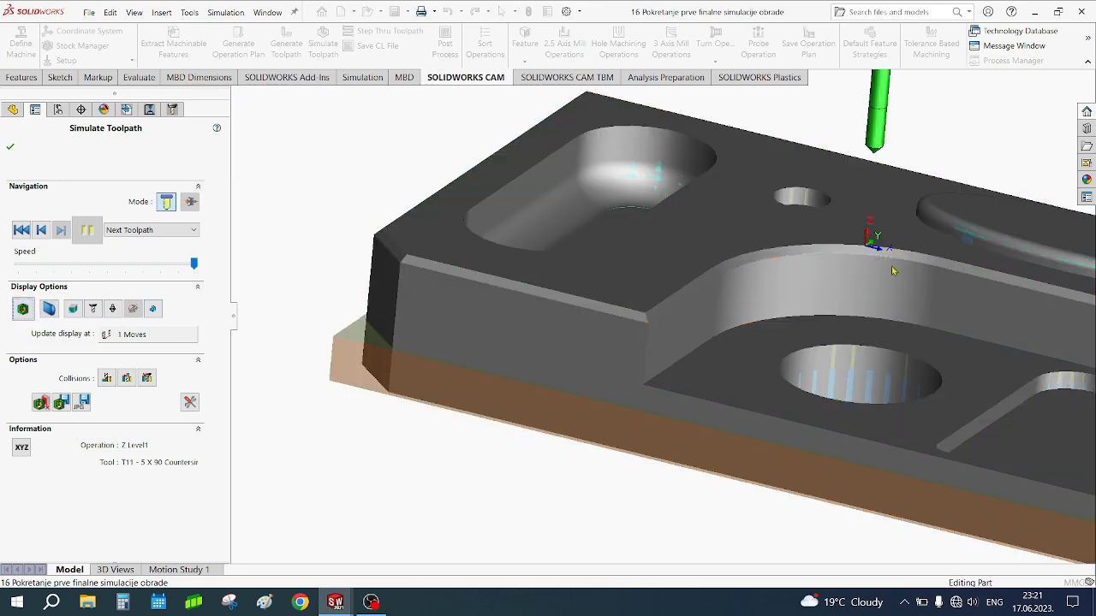
# Review the whole finished part with the countersink tool and holder from several angles, and close the toolpath simulation.
pyautogui.scroll(5, 892, 270)
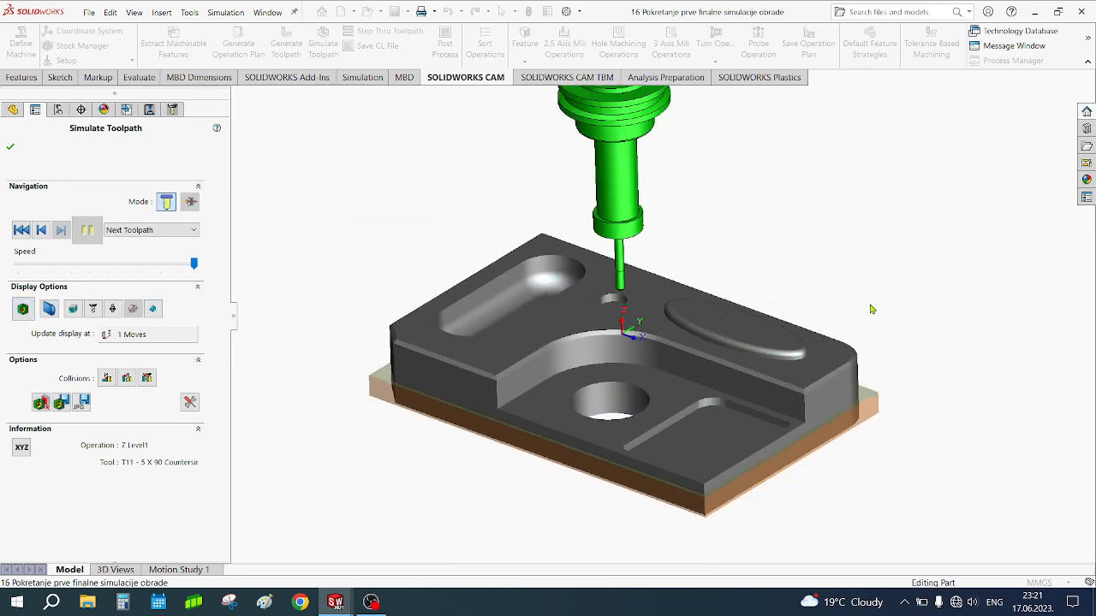
pyautogui.moveTo(871, 309); pyautogui.dragTo(884, 411, button='middle')
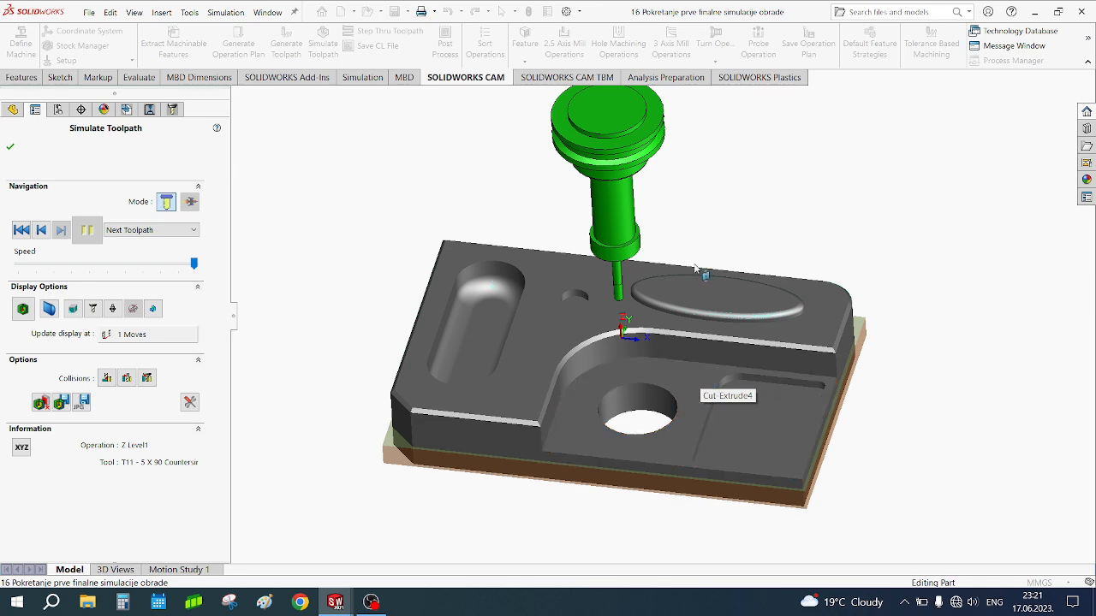
pyautogui.moveTo(581, 341); pyautogui.dragTo(584, 313, button='middle')
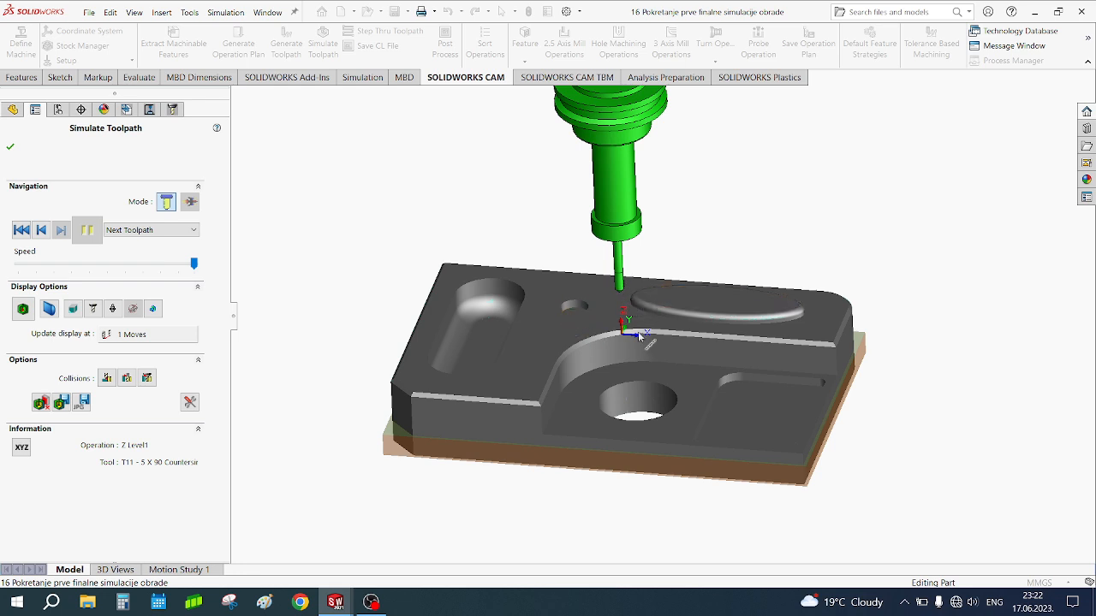
pyautogui.click(683, 370)
pyautogui.moveTo(679, 365); pyautogui.dragTo(638, 363, button='middle')
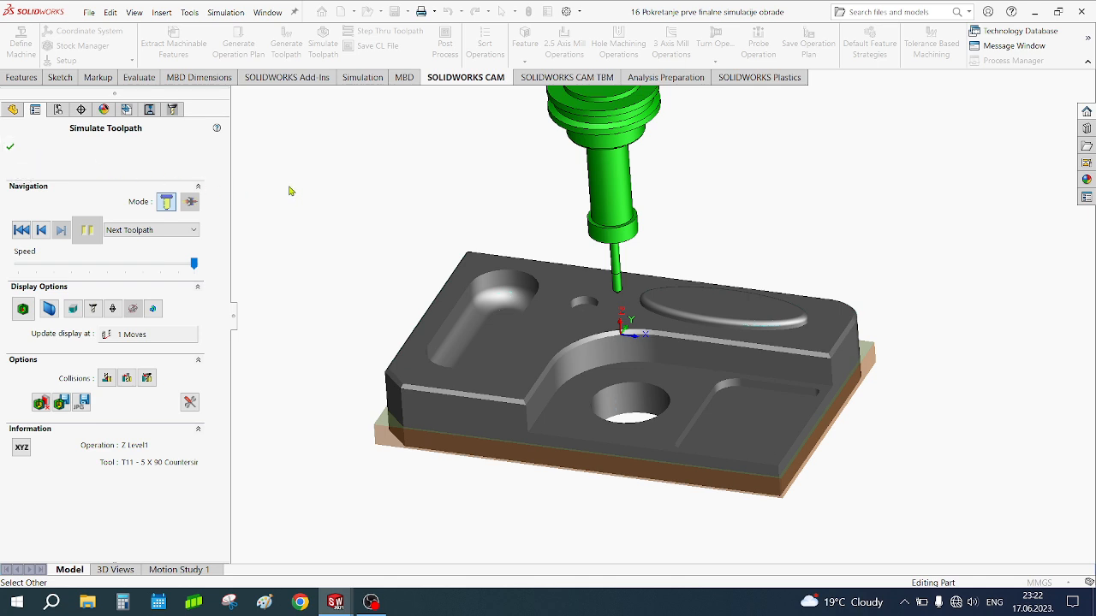
pyautogui.click(11, 148)
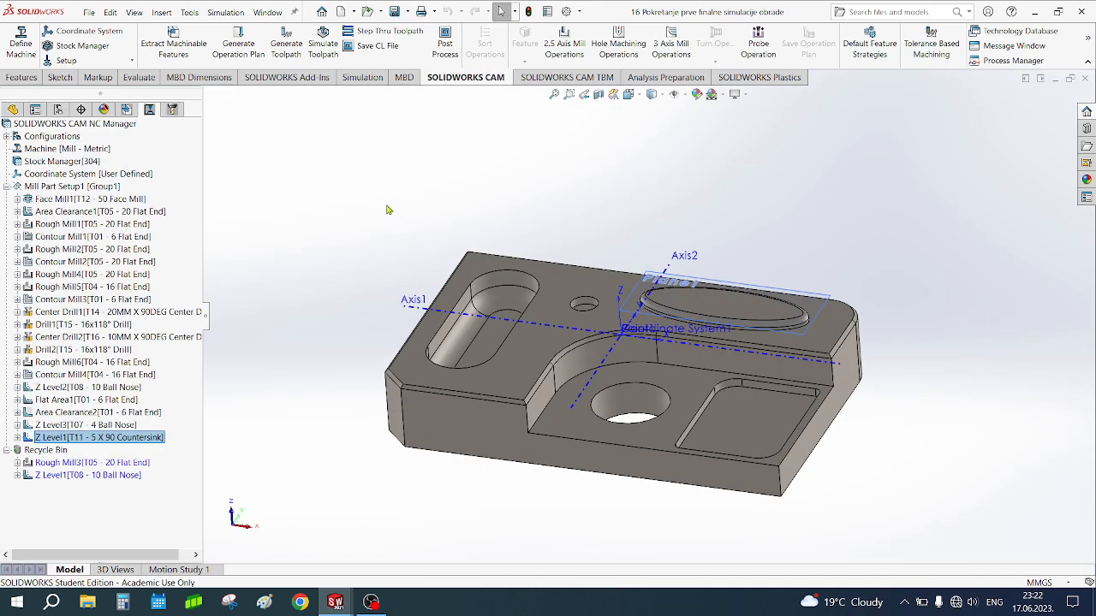